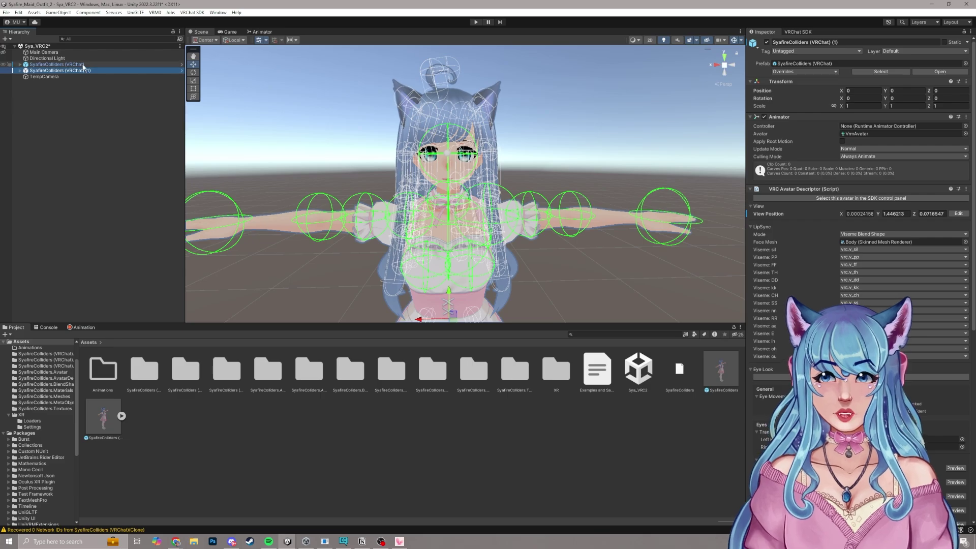
click(55, 65)
right_click(55, 66)
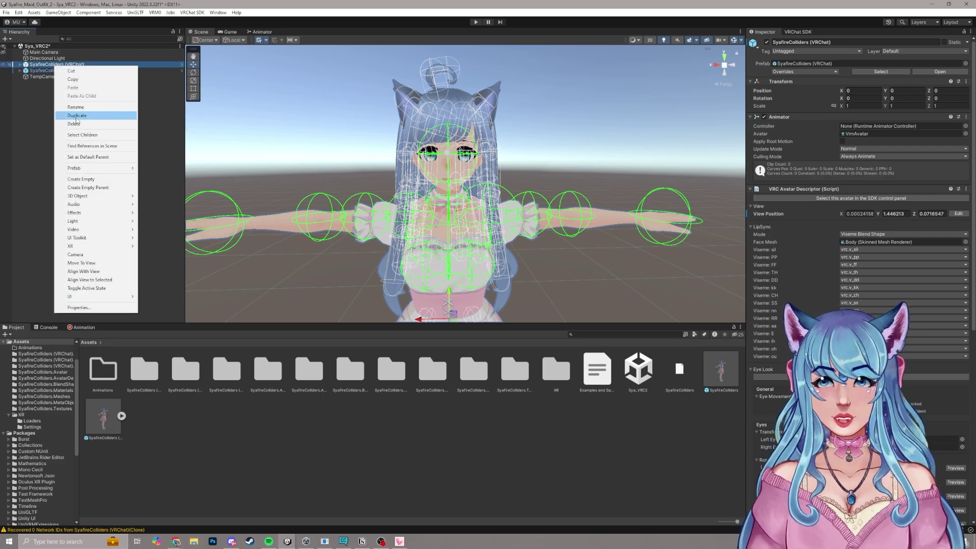
click(69, 72)
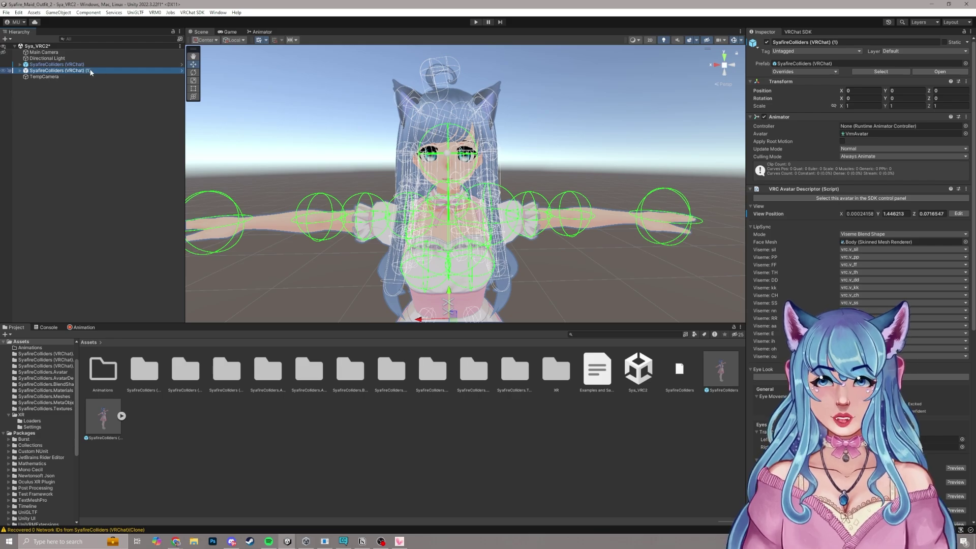
Deactivate the original SyafireColliders (VRChat) avatar in the scene.
click(44, 65)
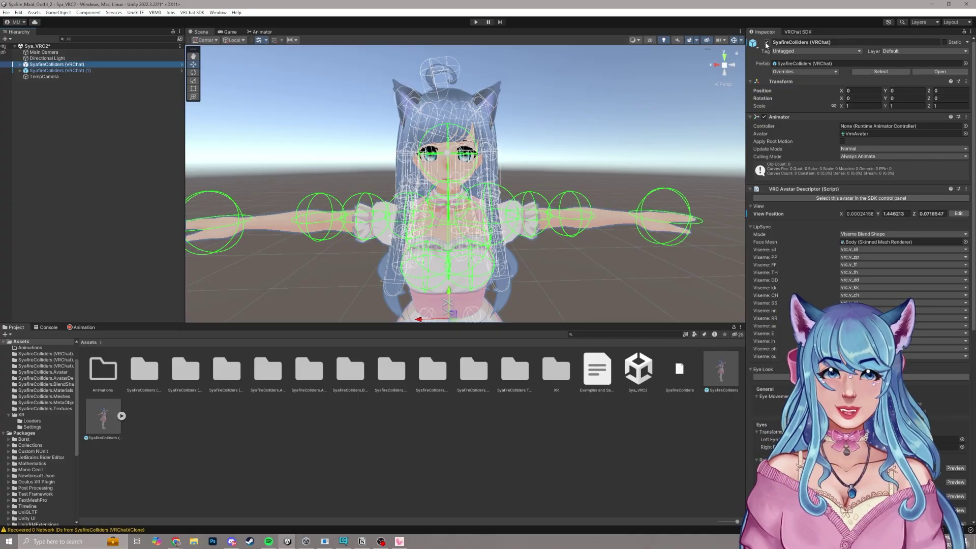
click(767, 44)
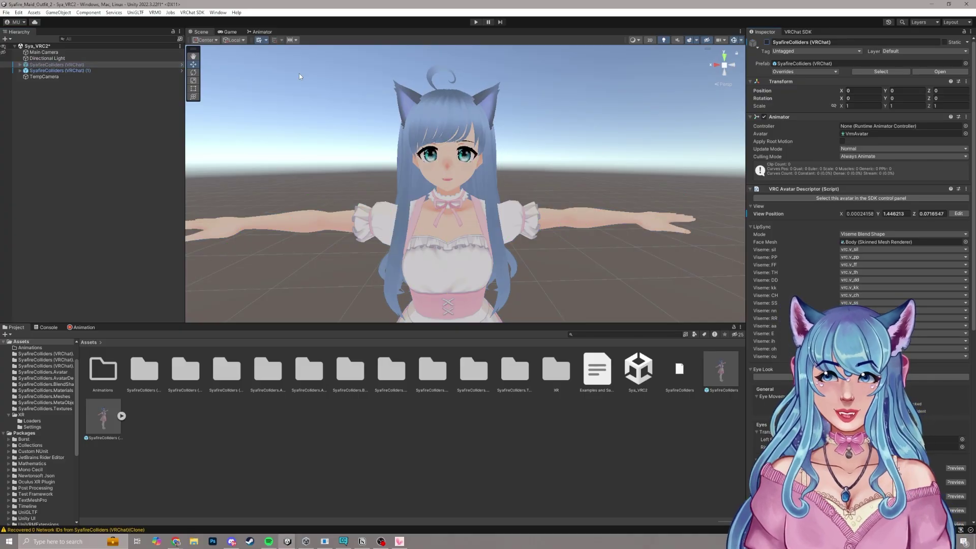
Create a new animation clip named HappySya for the duplicate avatar, saved in the project's Assets folder.
click(71, 71)
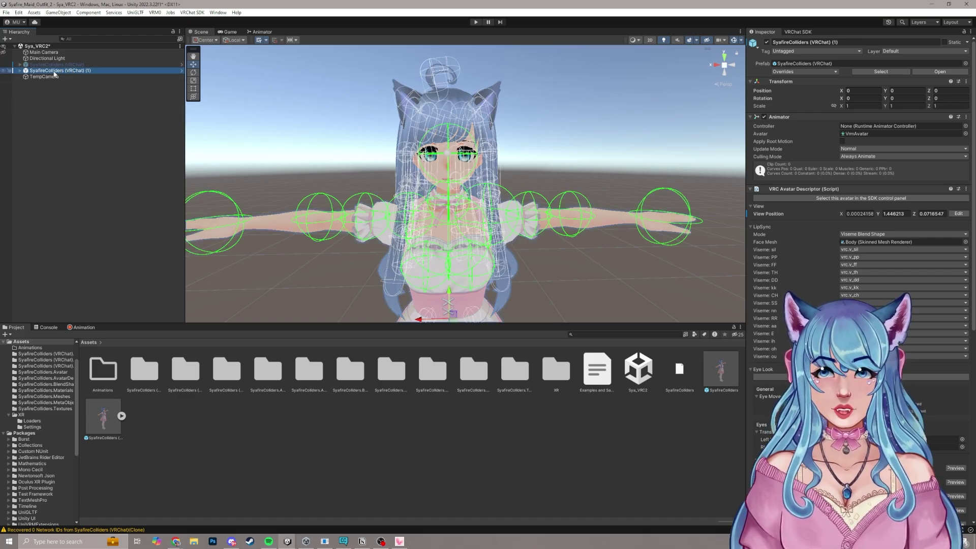
click(81, 328)
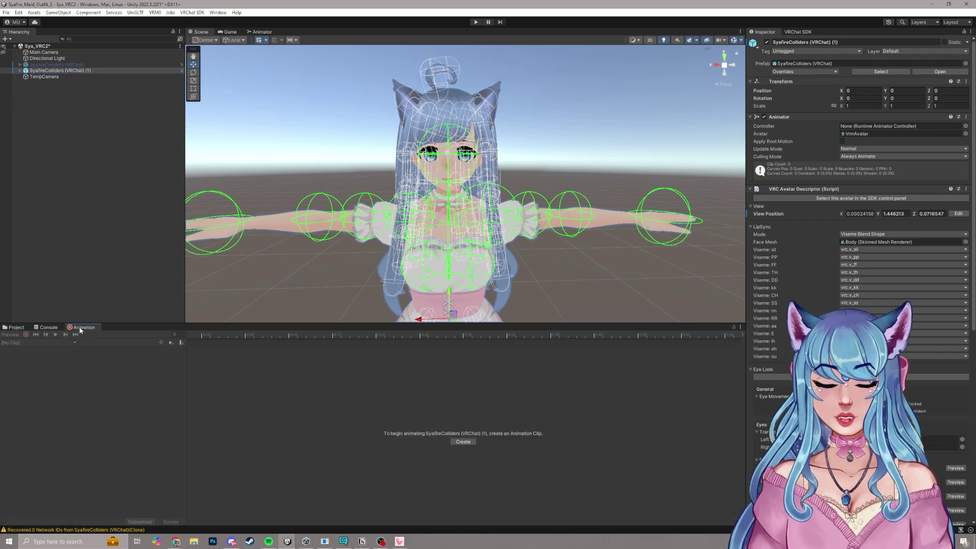
click(469, 443)
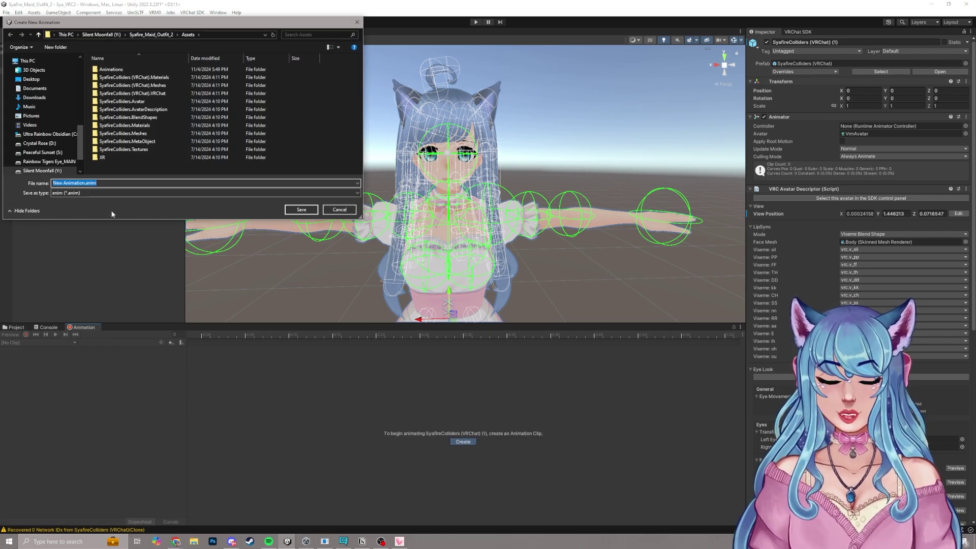
text(HappySya)
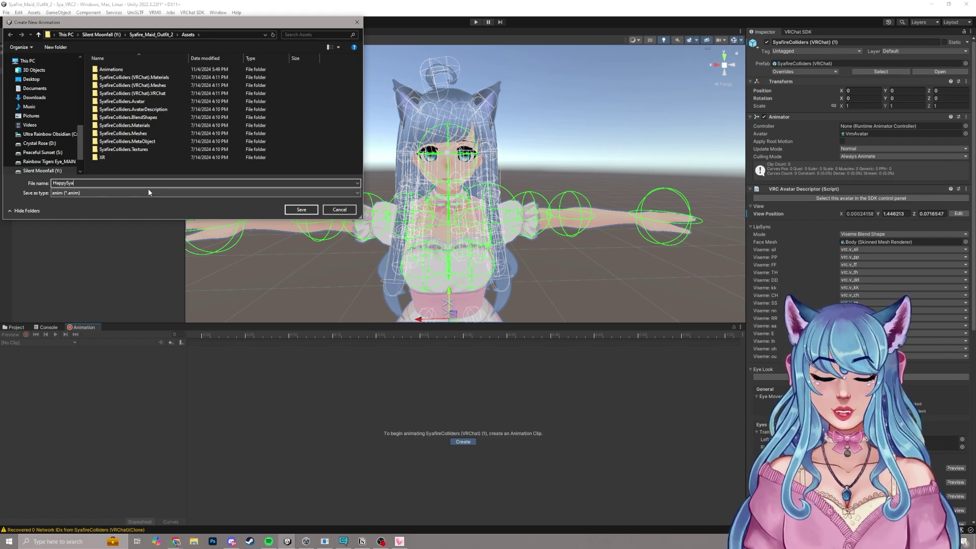
click(301, 209)
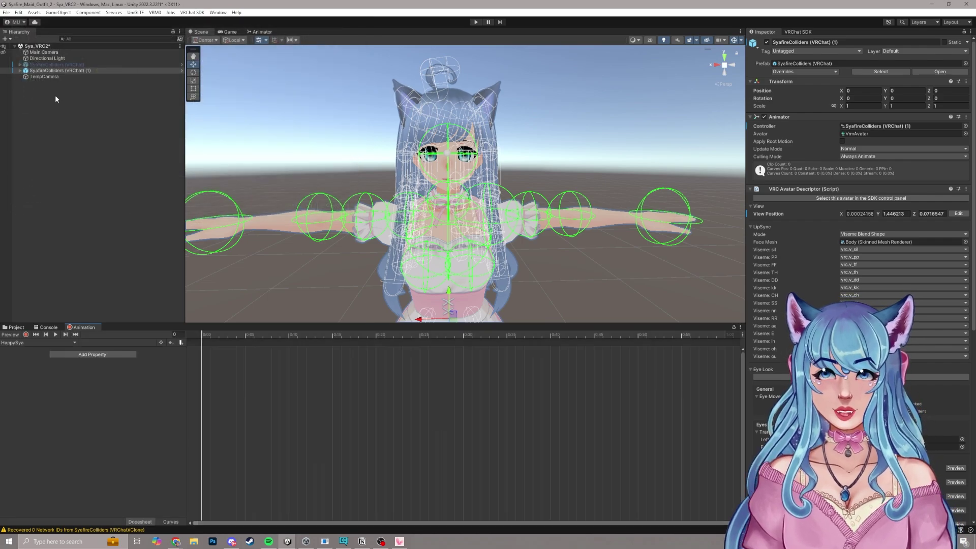
Select the duplicate avatar's Body mesh and review its blend shapes down to the vrc.v viseme entries.
click(19, 72)
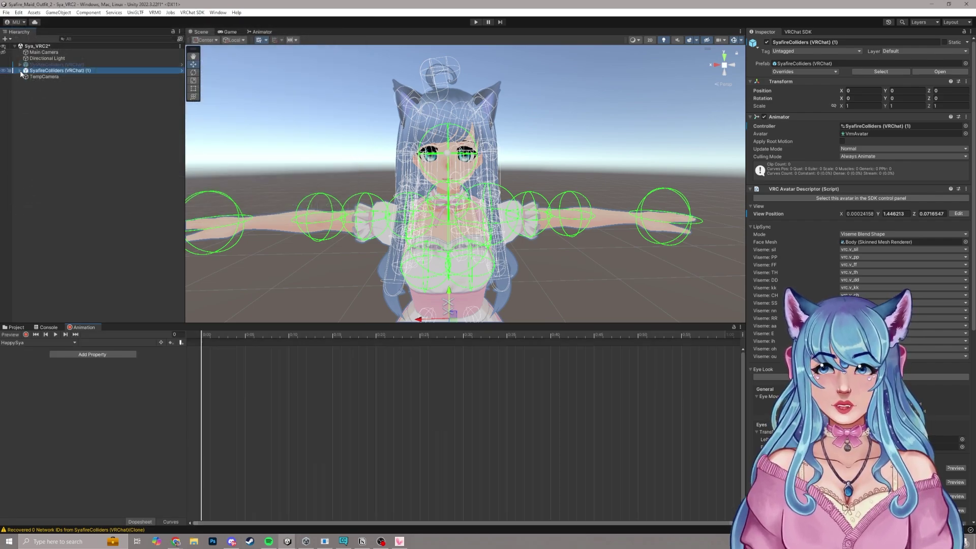
click(40, 95)
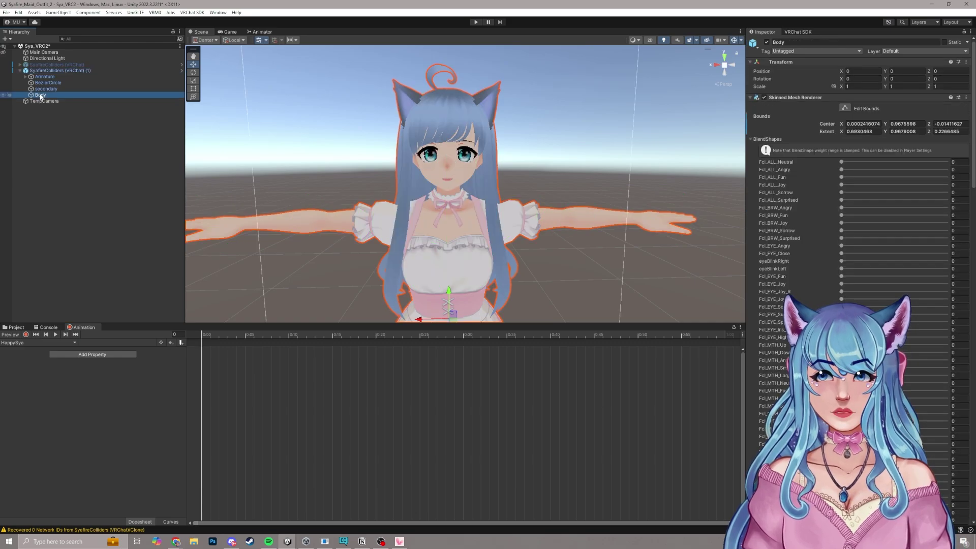
click(749, 139)
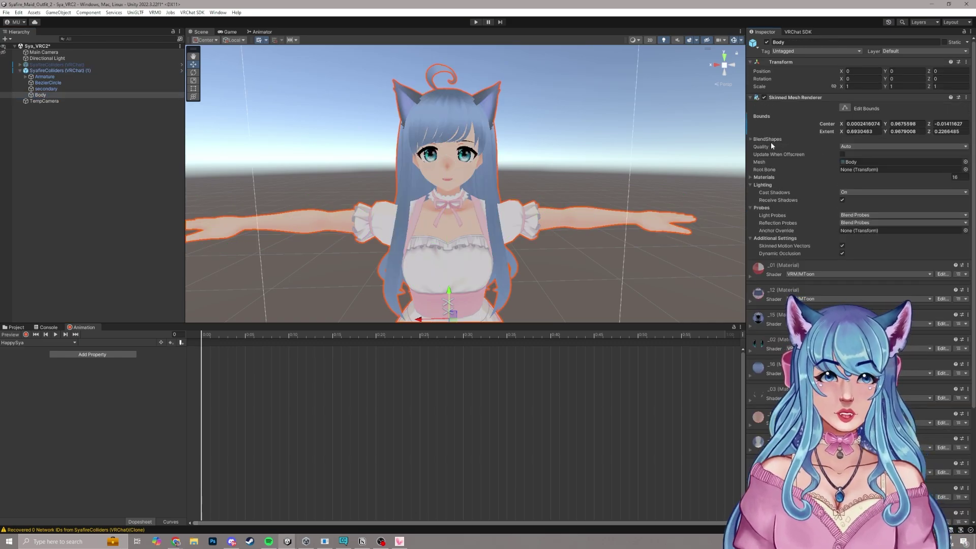
click(750, 139)
scroll(816, 265, down, 5)
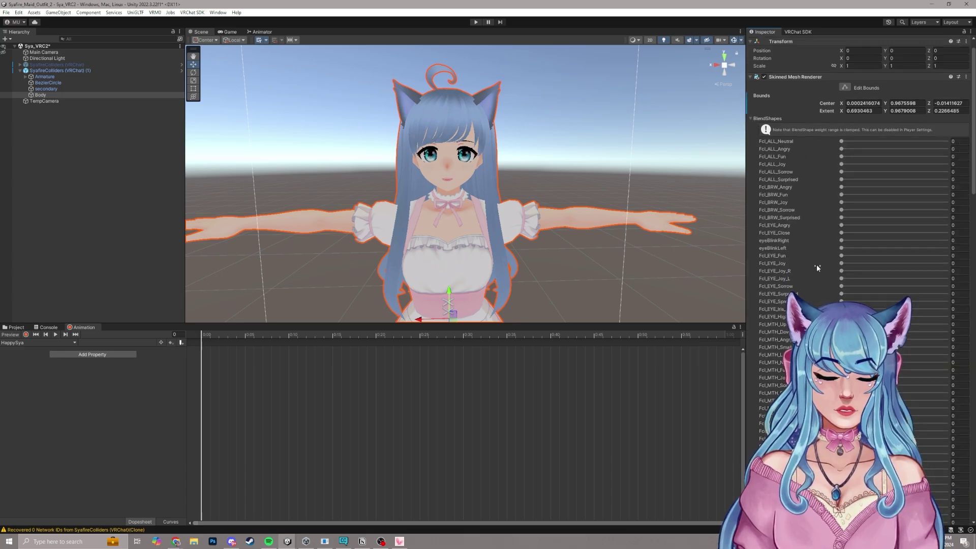
scroll(815, 264, down, 10)
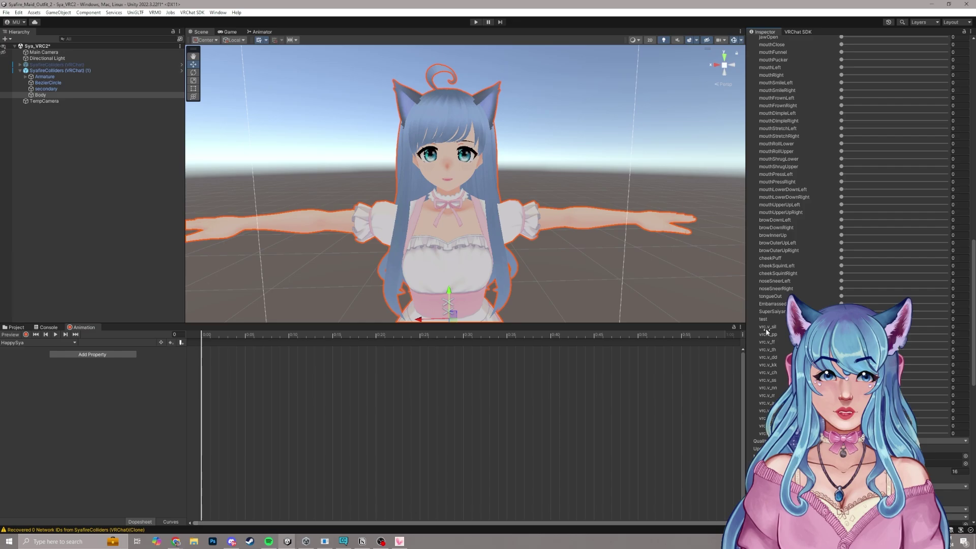
click(777, 328)
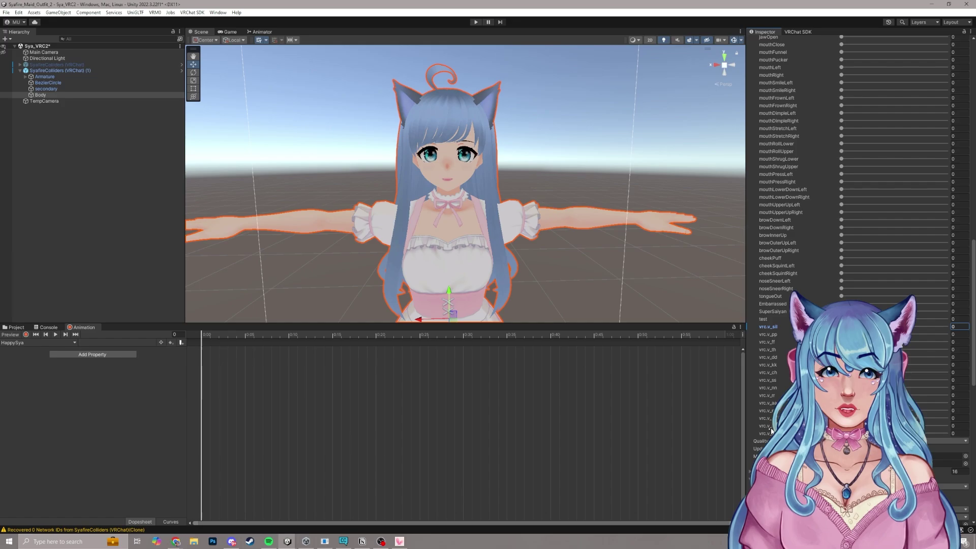
scroll(771, 430, up, 3)
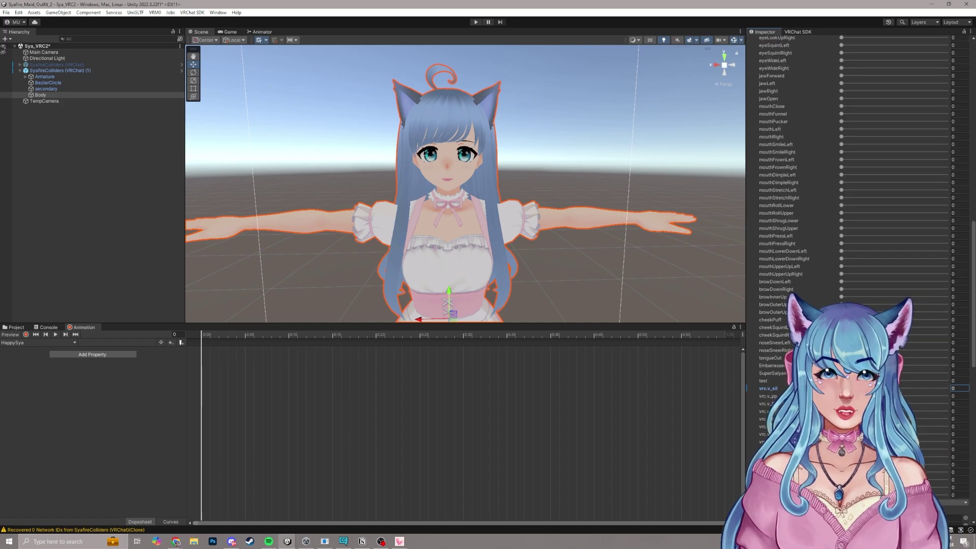
scroll(793, 203, up, 10)
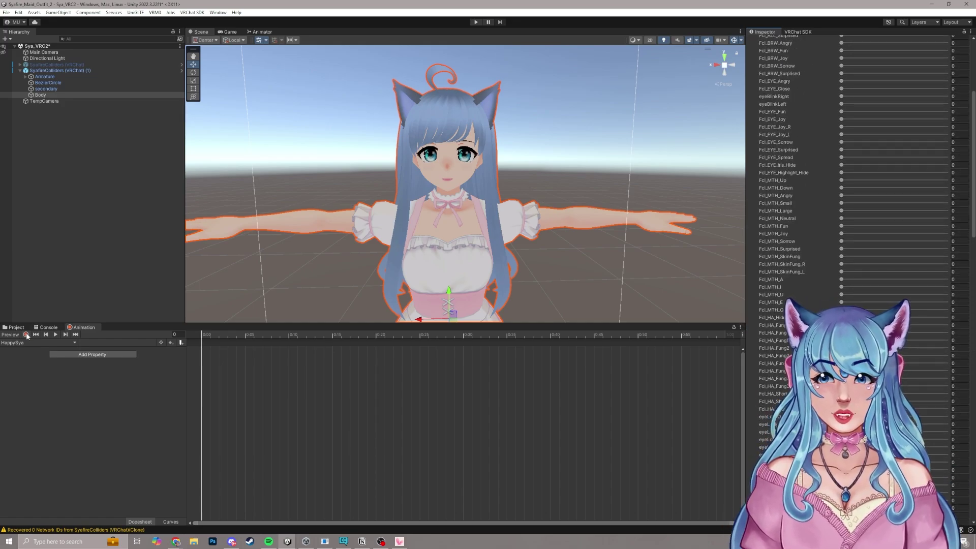
Start recording the HappySya clip and try out the Fcl_ALL_Fun blend shape, resetting it to 0.
click(26, 335)
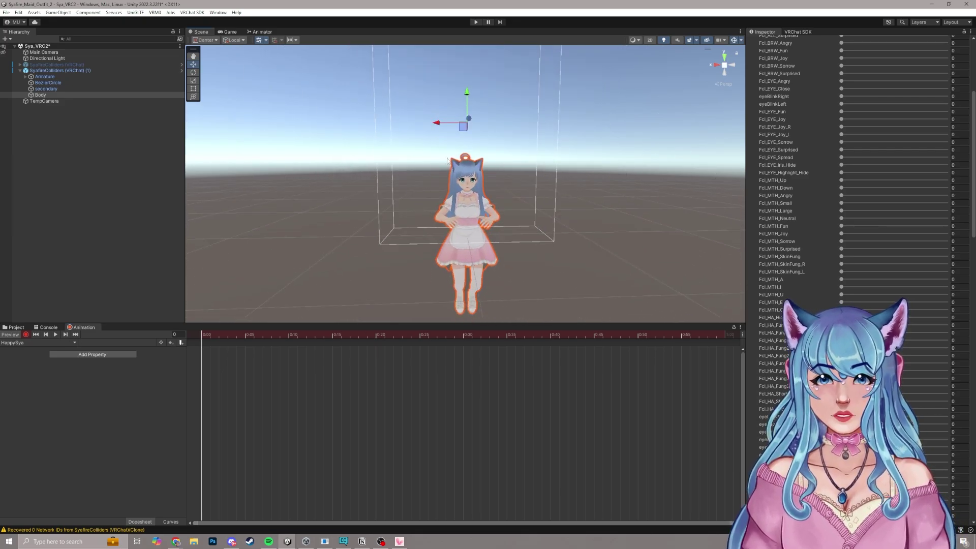
scroll(447, 161, up, 10)
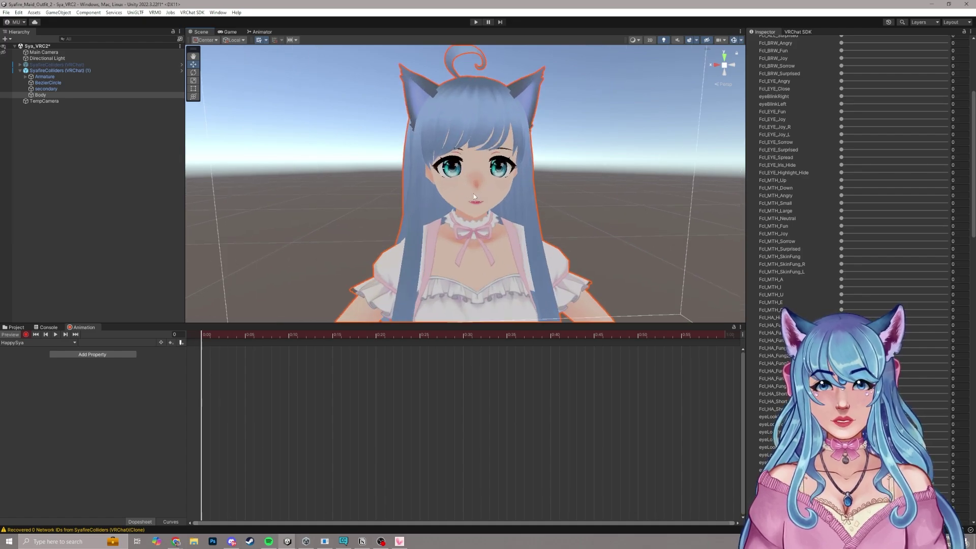
right_drag(474, 197, 506, 201)
scroll(819, 215, up, 5)
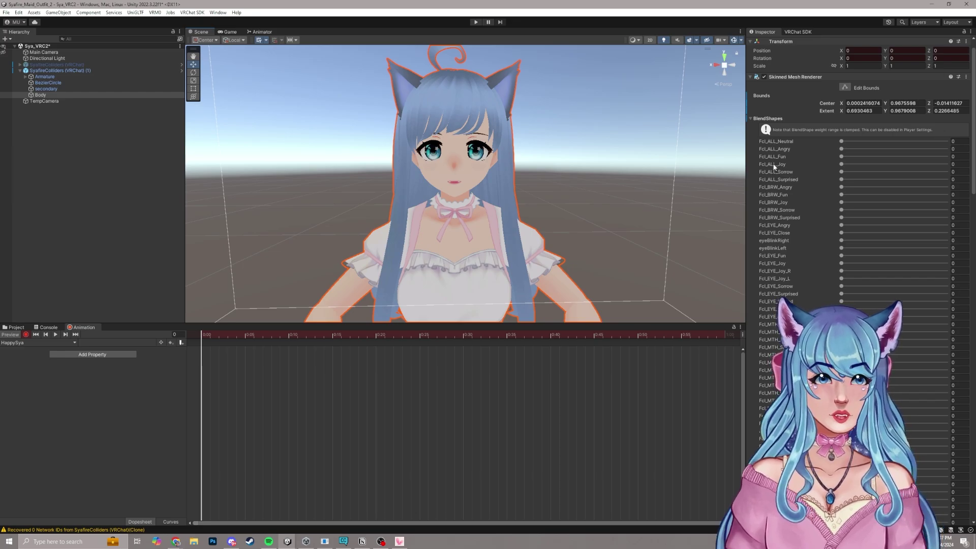
click(862, 157)
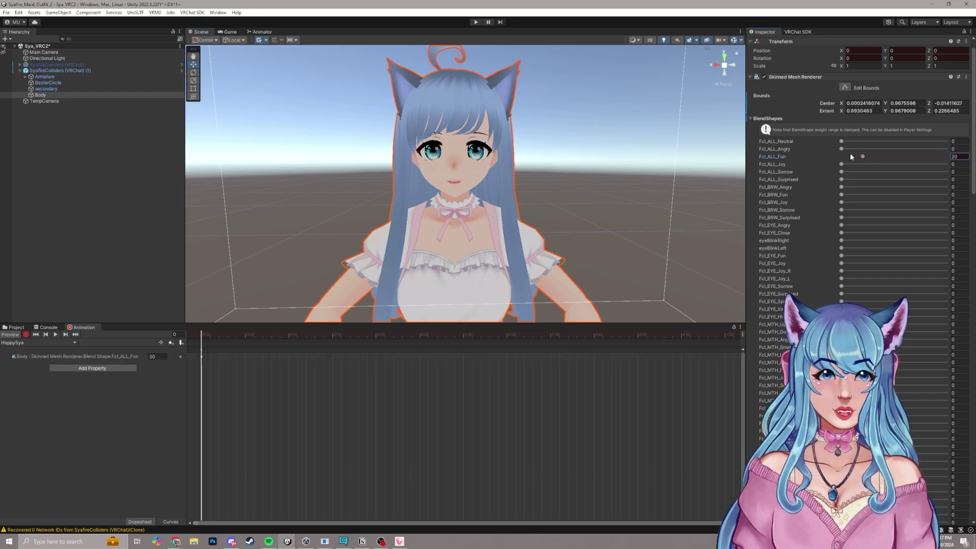
drag(850, 156, 817, 169)
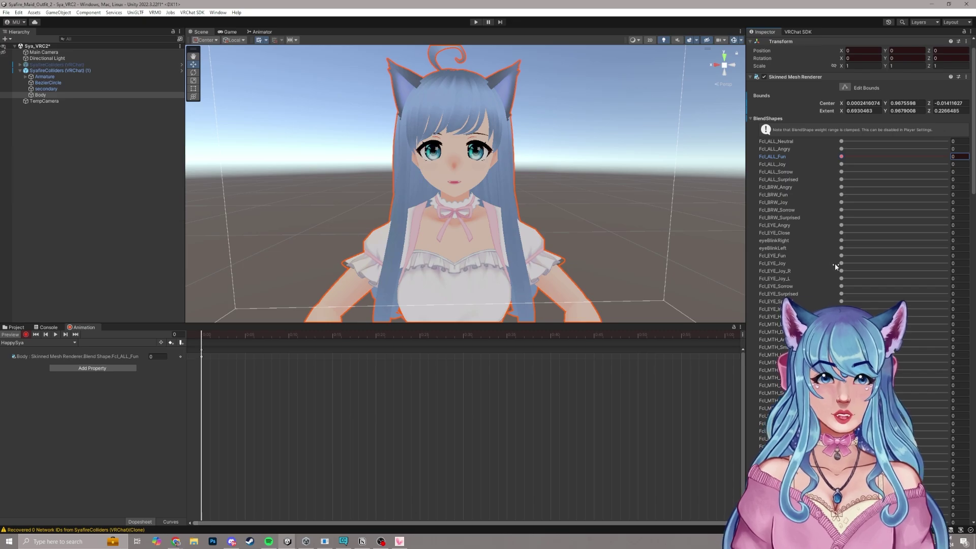
Record the happy expression by setting the Fcl_EYE_Joy, Fcl_MTH_Fun and Fcl_BRW_Fun blend shapes to 100.
drag(839, 264, 946, 262)
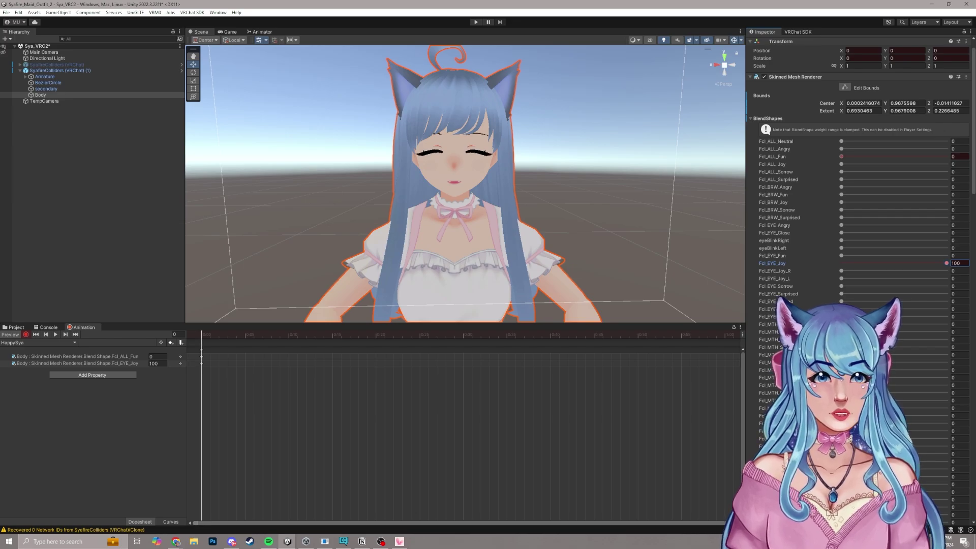
drag(841, 370, 963, 371)
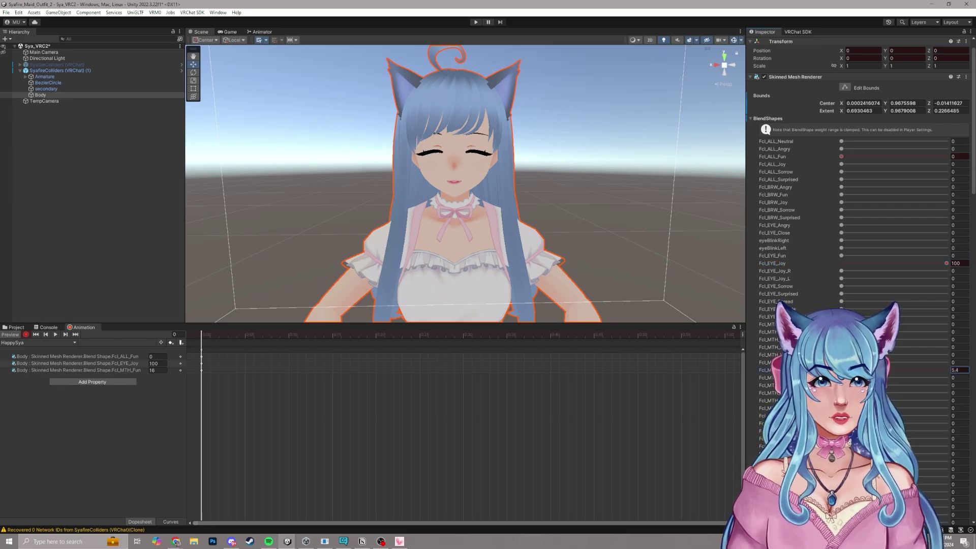
click(956, 370)
text(0)
mouse_move(841, 377)
mouse_down()
mouse_move(946, 377)
mouse_move(840, 378)
mouse_up()
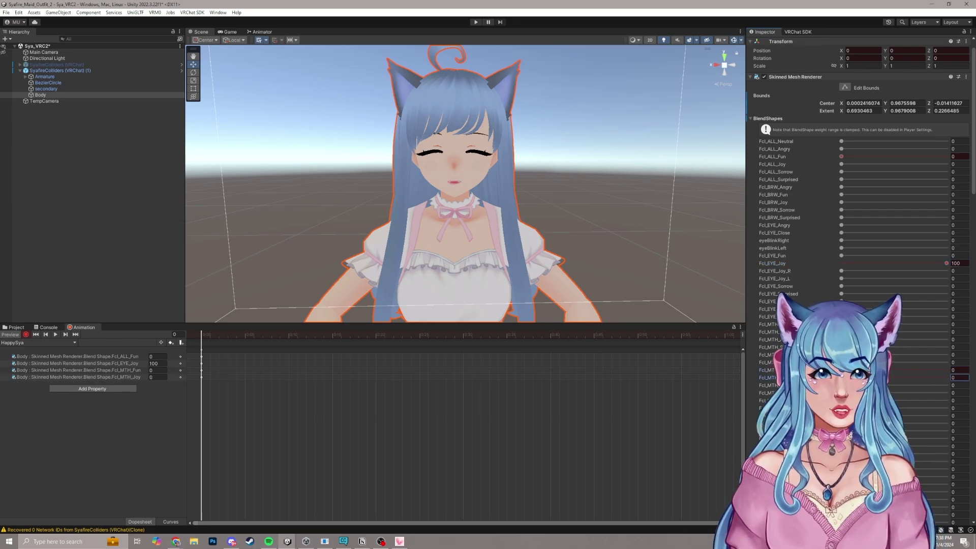
click(946, 371)
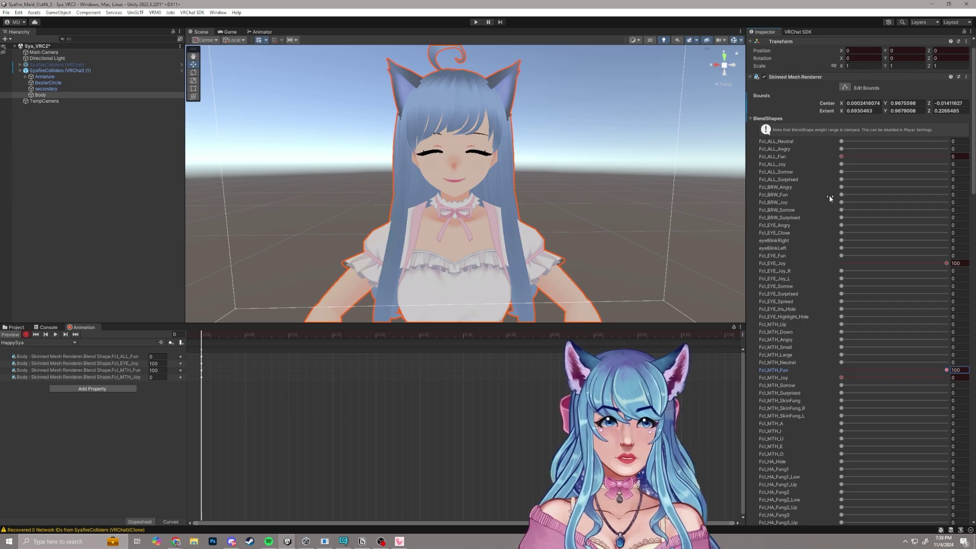
drag(841, 195, 943, 196)
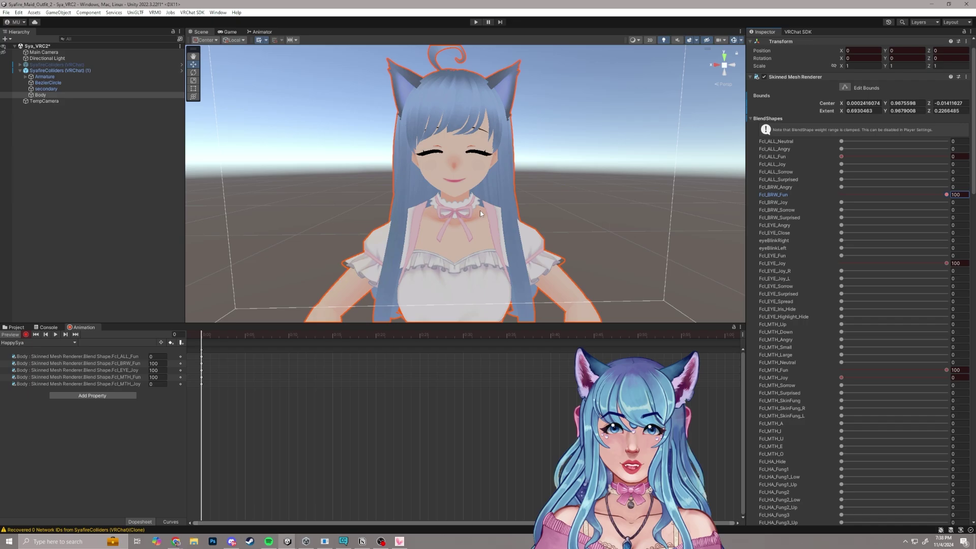
scroll(473, 213, up, 2)
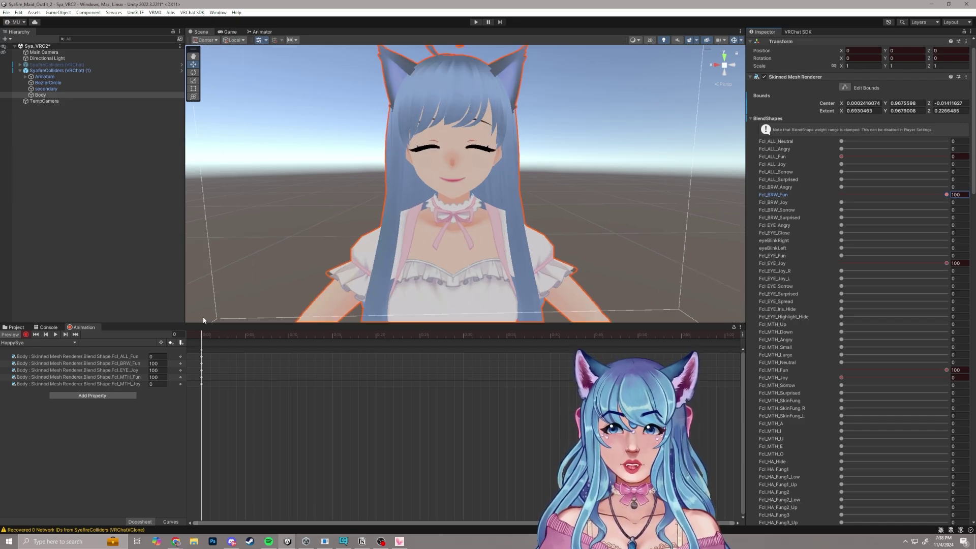
Delete the unneeded Fcl_ALL_Fun and Fcl_MTH_Joy properties from the HappySya clip and stop recording.
click(114, 357)
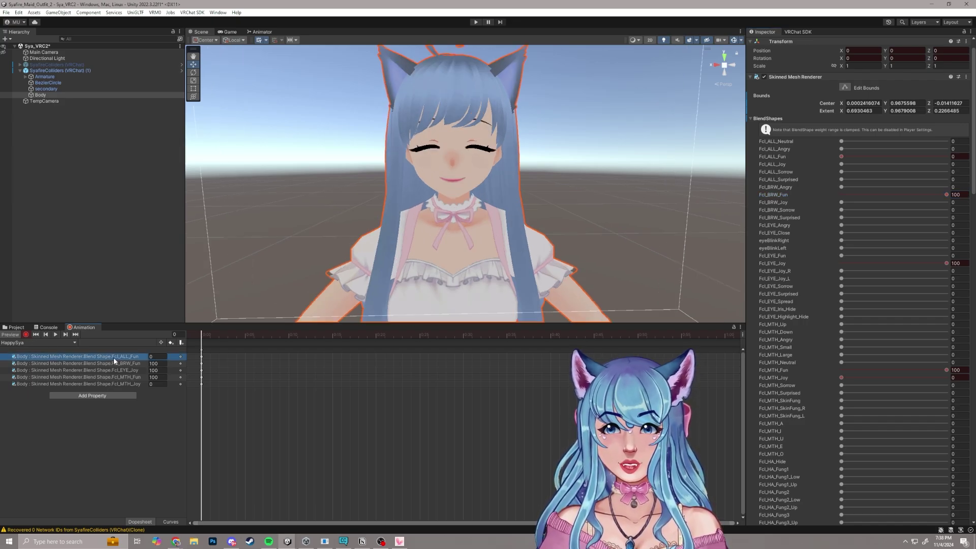
key(Delete)
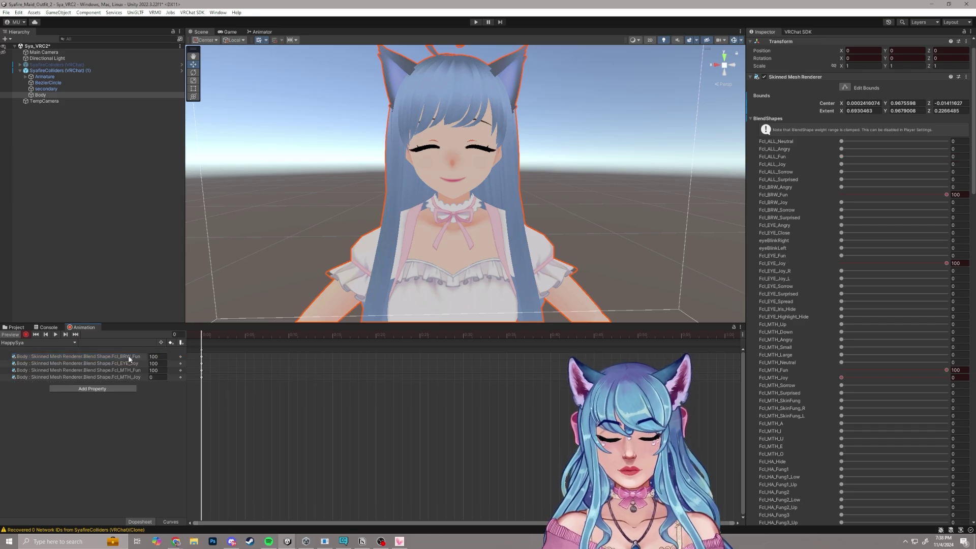
click(135, 377)
key(Delete)
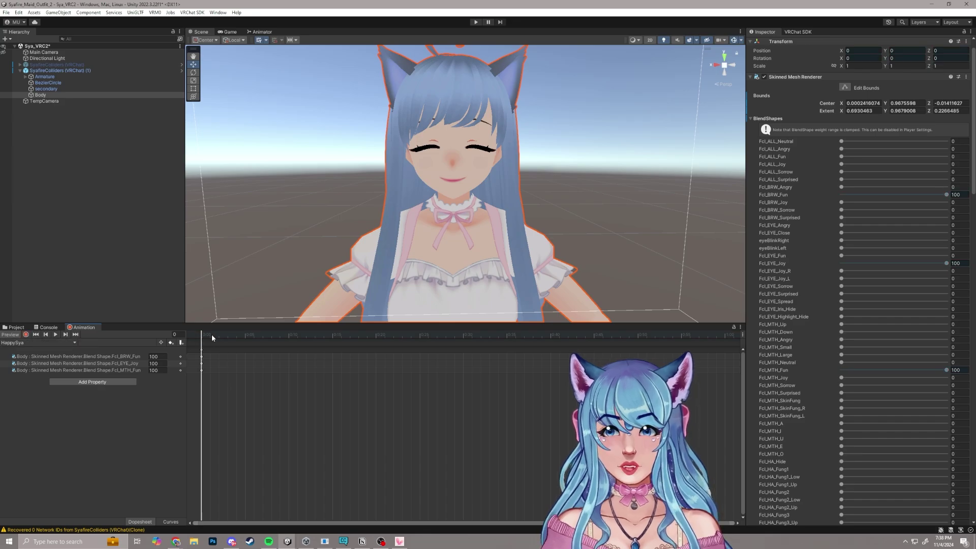
Select the duplicate avatar, and locate and select the HappySya animation clip among the project's assets.
click(62, 71)
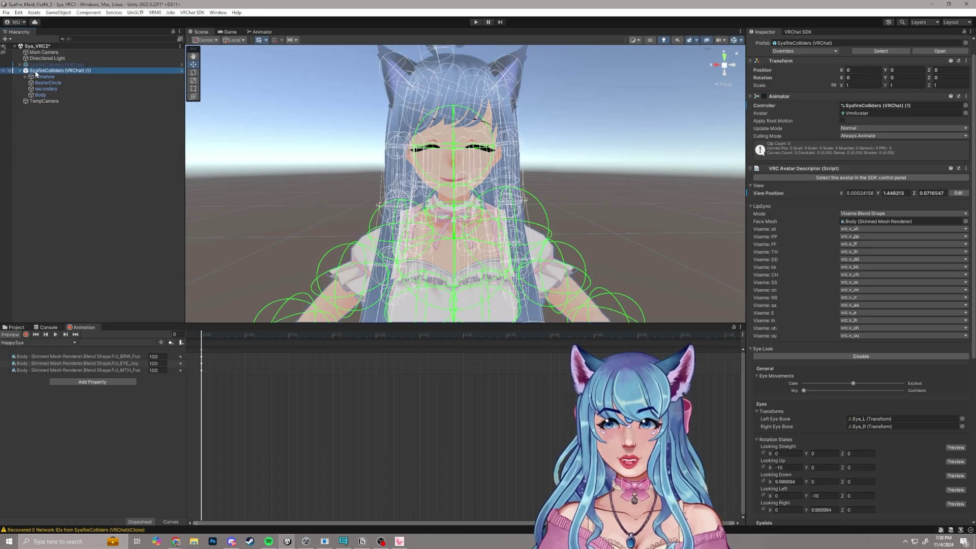
click(15, 326)
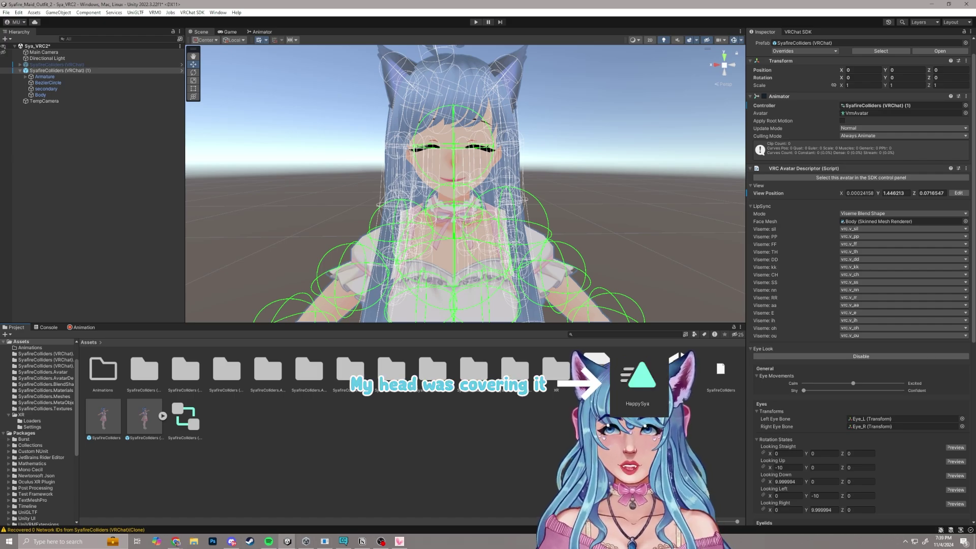
click(638, 374)
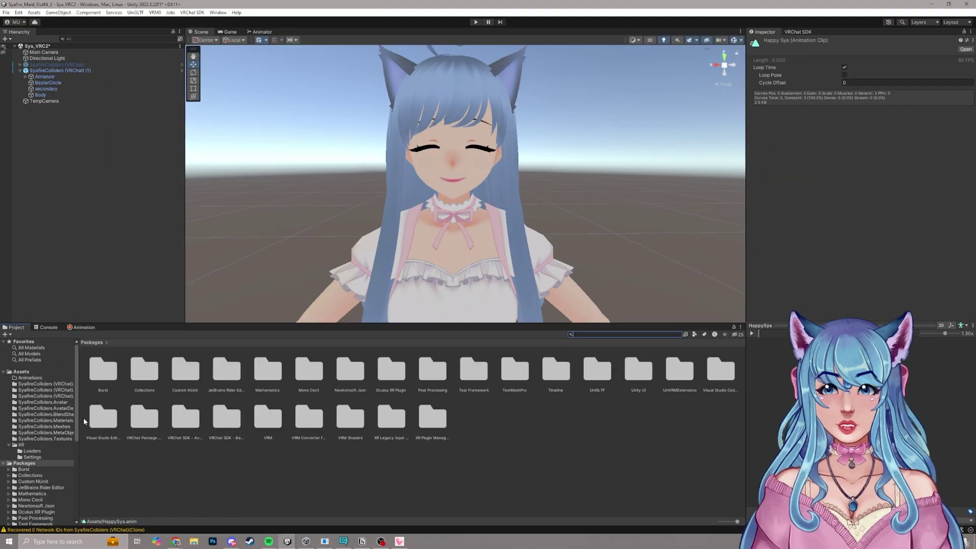
Open the Controllers folder in the VRChat SDK - Avatars package, under Samples, AV3 Demo Assets, Animation.
scroll(36, 462, down, 5)
click(30, 465)
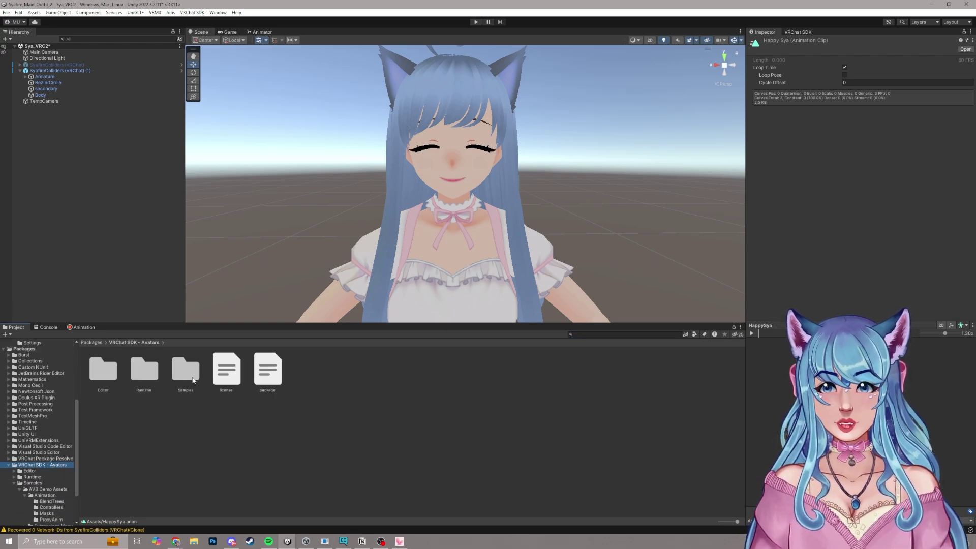
double_click(185, 373)
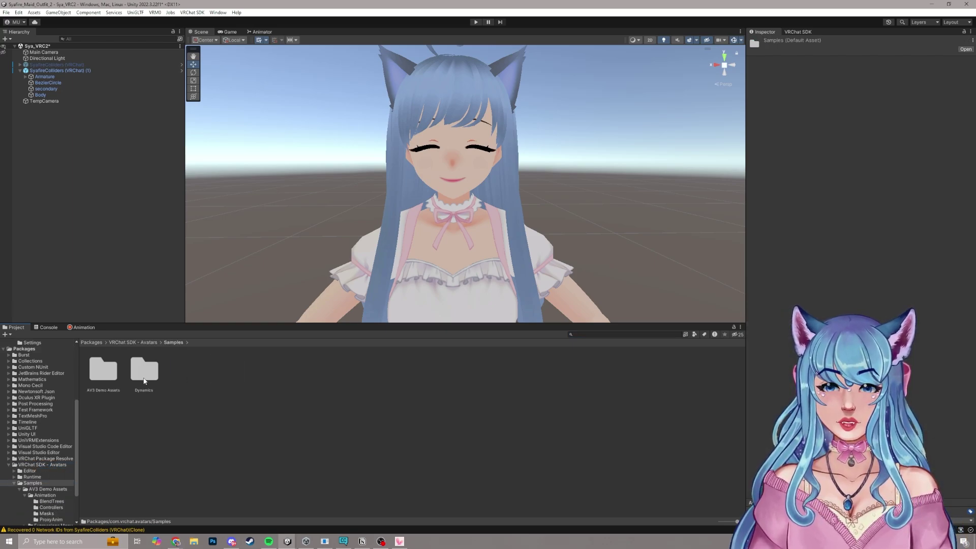
double_click(104, 371)
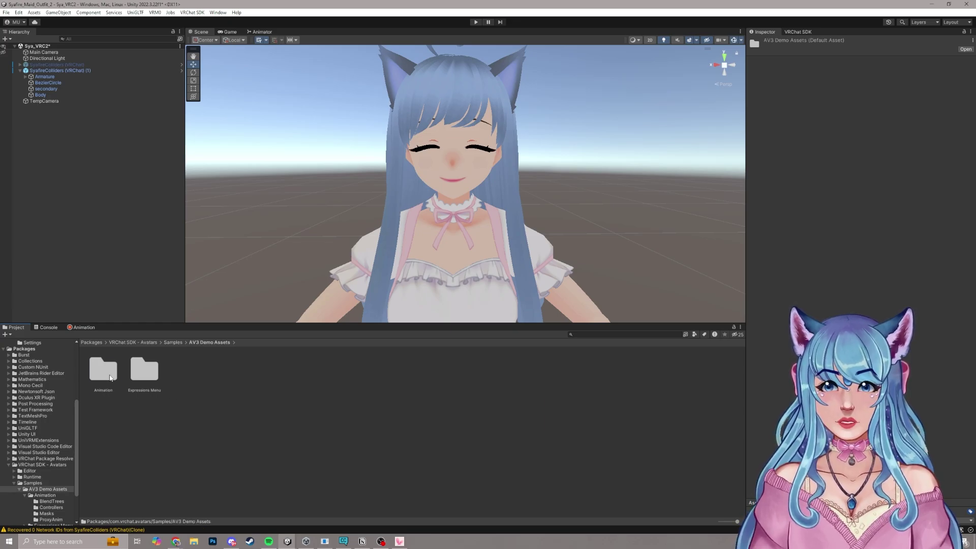
double_click(108, 373)
double_click(144, 371)
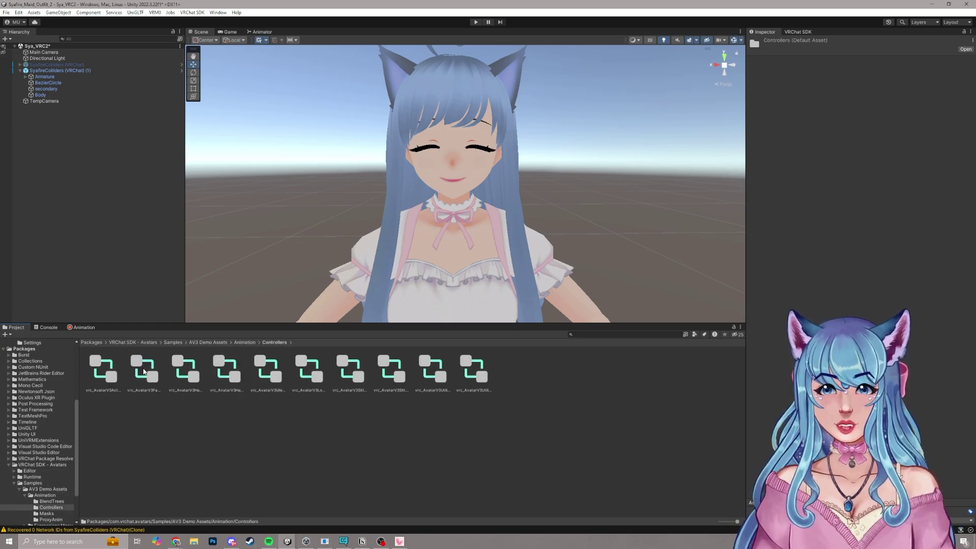
Identify the vrc_AvatarV3HandsLayer2 controller among the sample controllers and duplicate it.
click(226, 376)
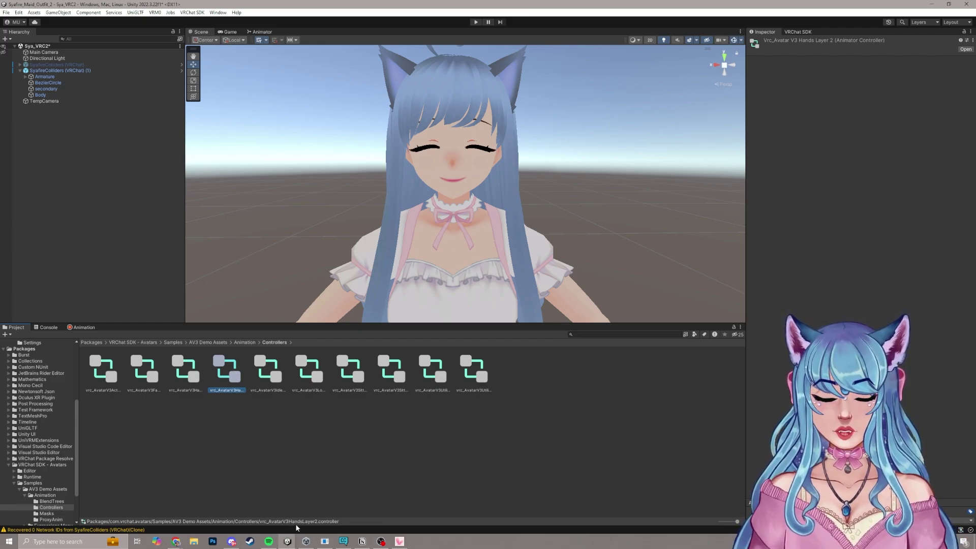
click(182, 378)
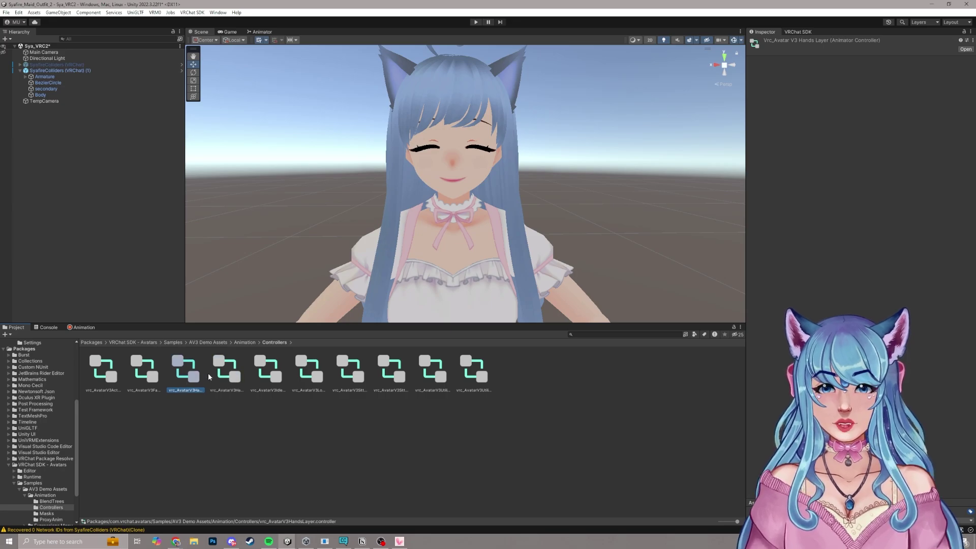
click(213, 372)
click(183, 376)
click(213, 371)
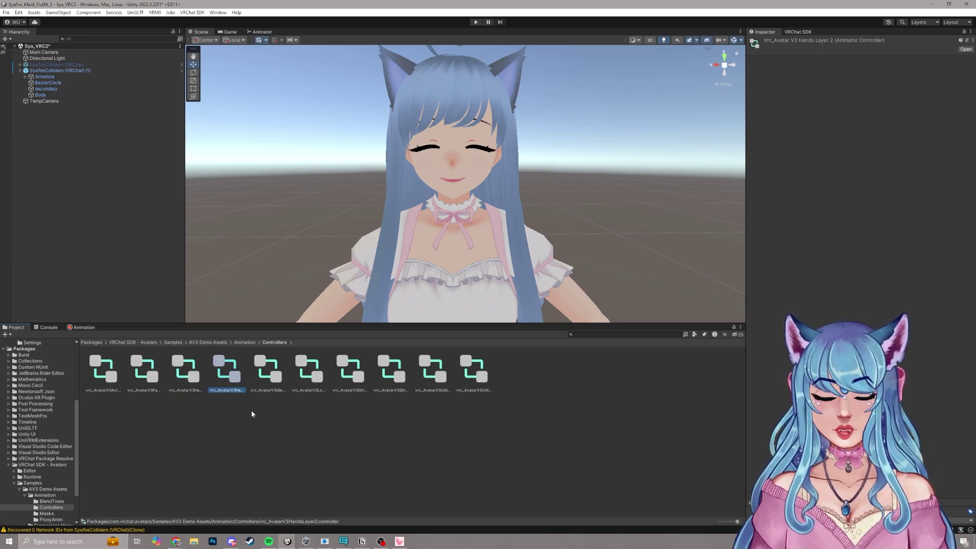
click(184, 374)
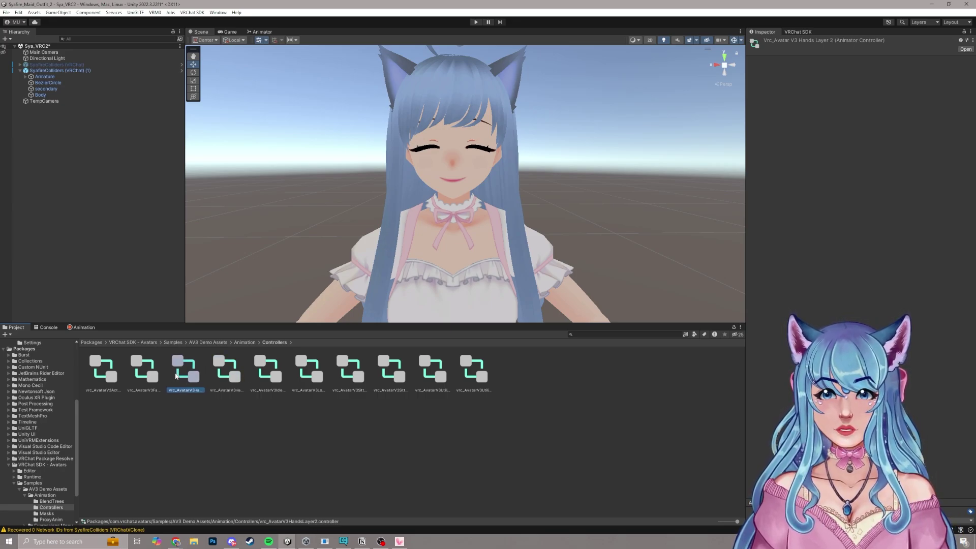
click(230, 372)
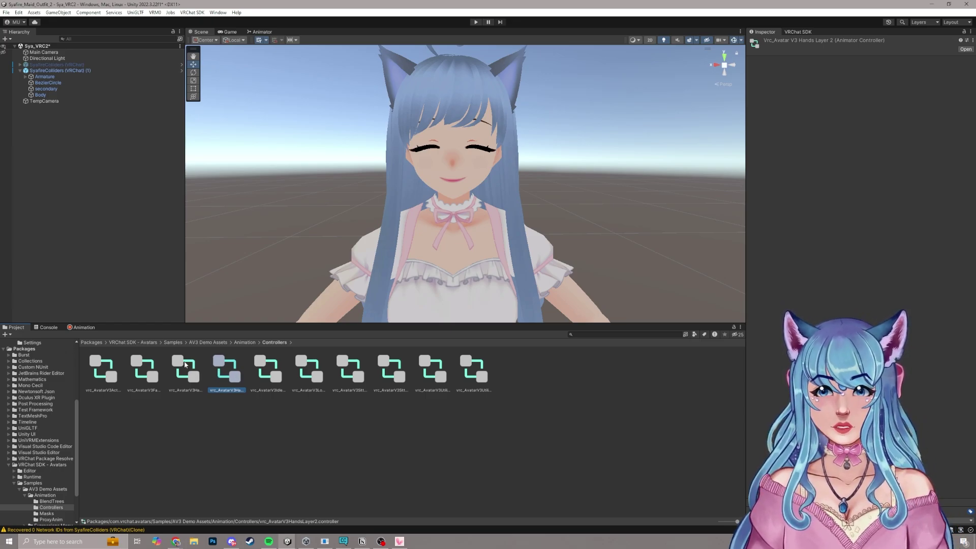
right_click(235, 377)
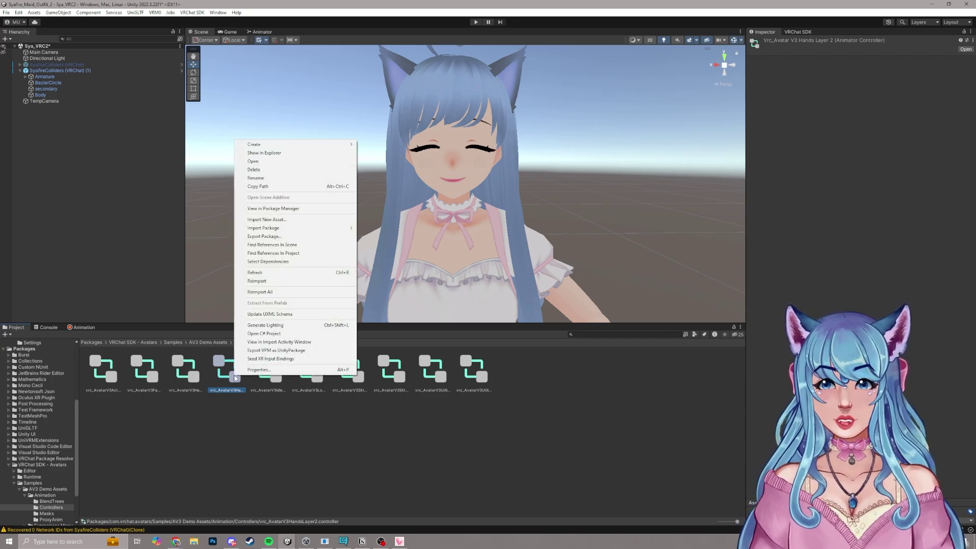
key(Escape)
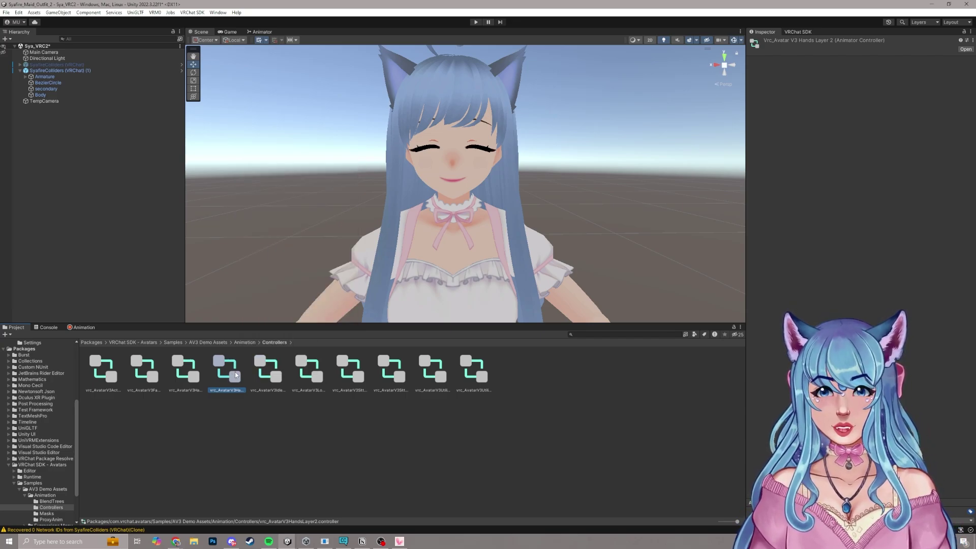
key(ctrl+d)
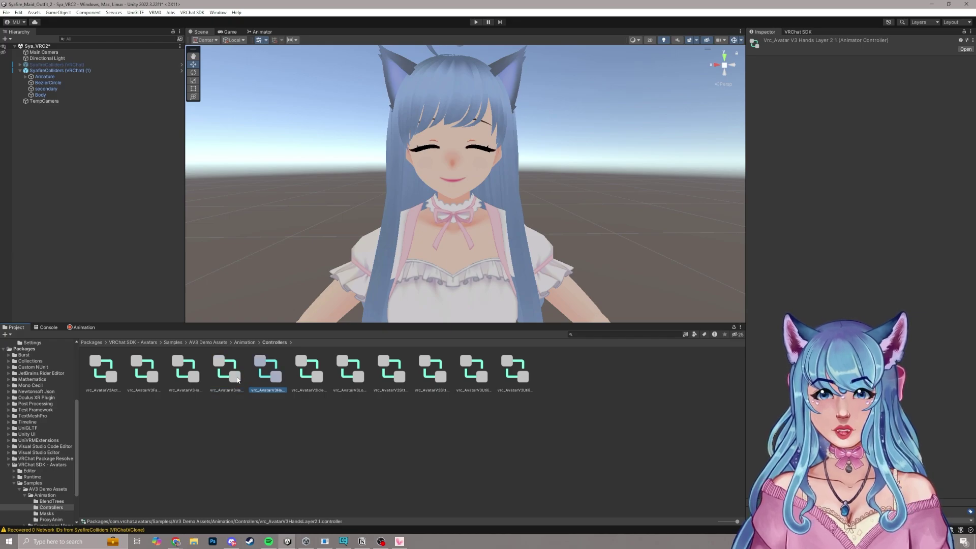
click(511, 375)
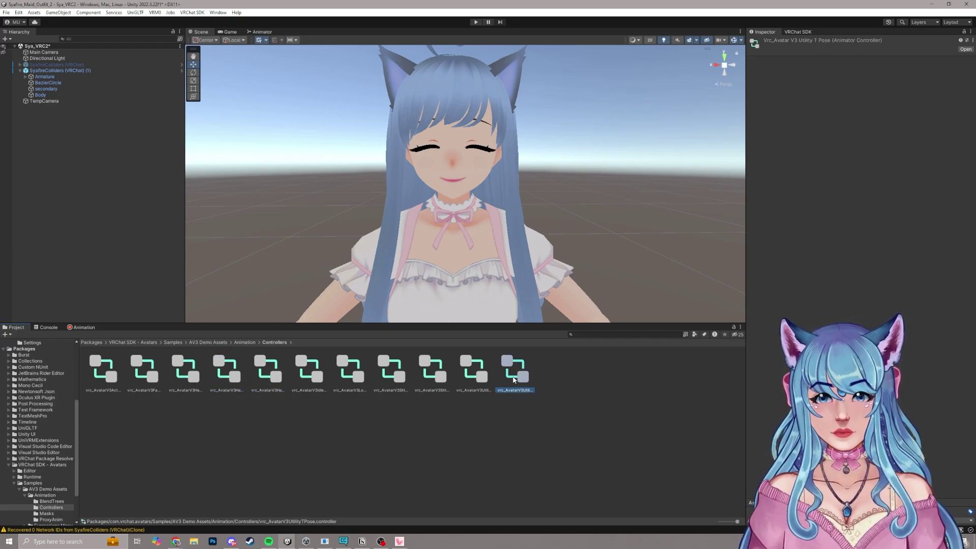
key(ctrl+z)
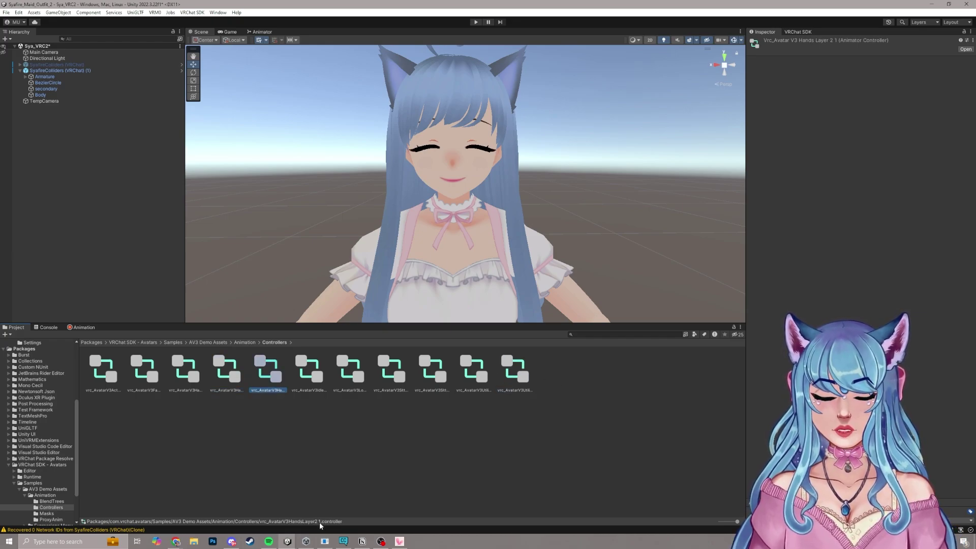
key(ctrl+z)
key(ctrl+z)
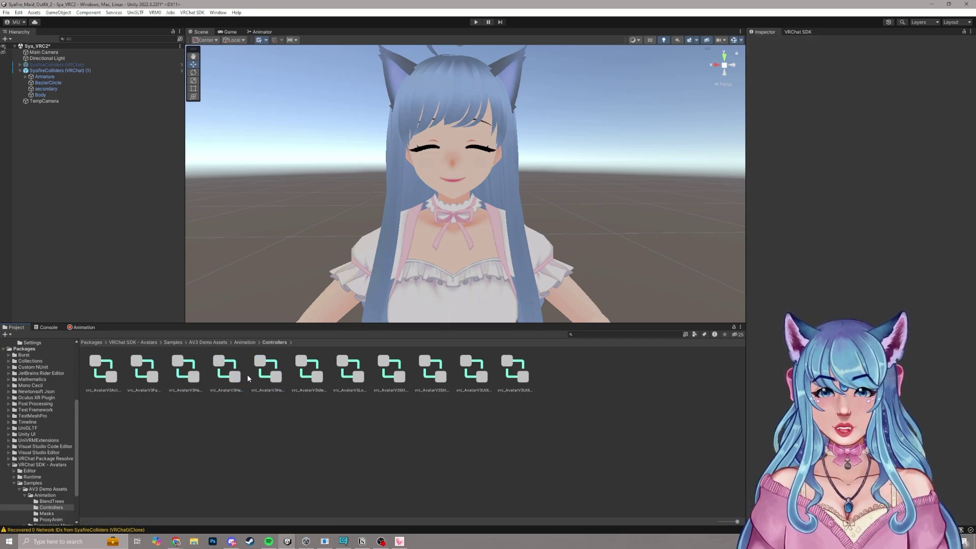
Move the duplicated hands layer controller into the project's main Assets folder and open that folder.
click(263, 373)
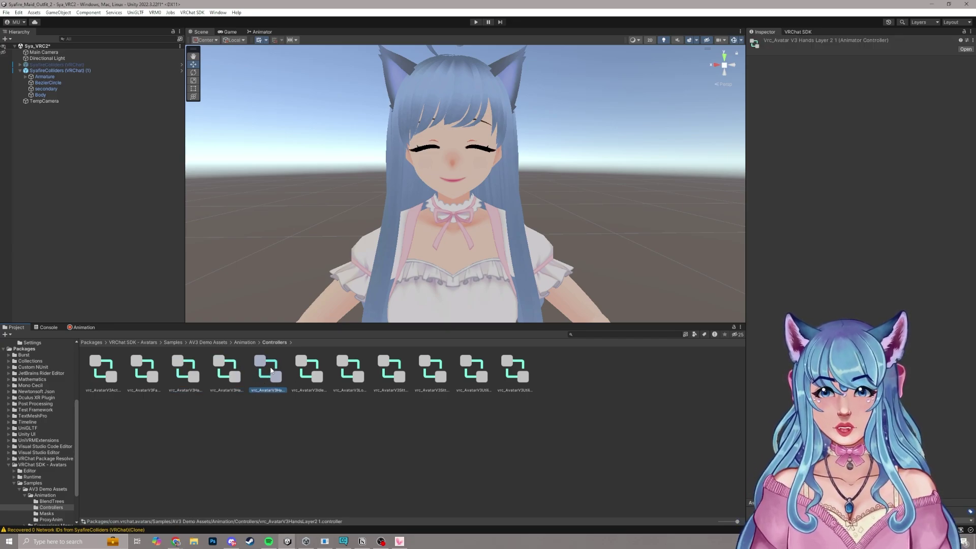
scroll(44, 404, up, 5)
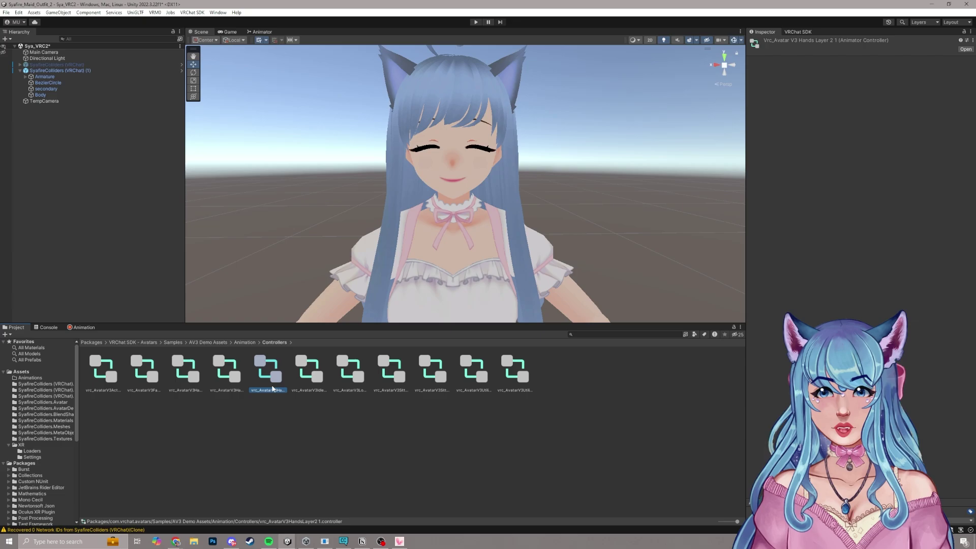
drag(24, 375, 25, 372)
click(26, 373)
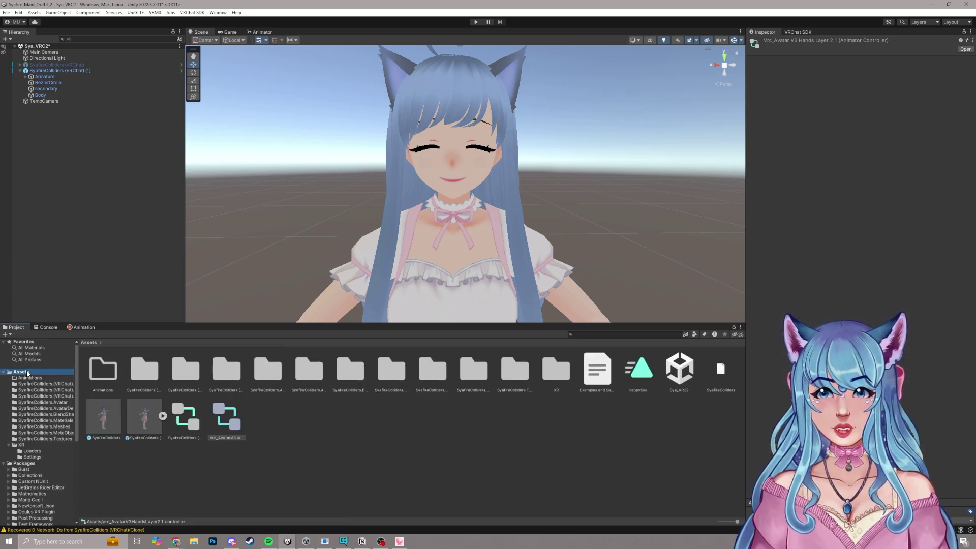
Rename the moved controller copy as SyafireFX.
right_click(228, 437)
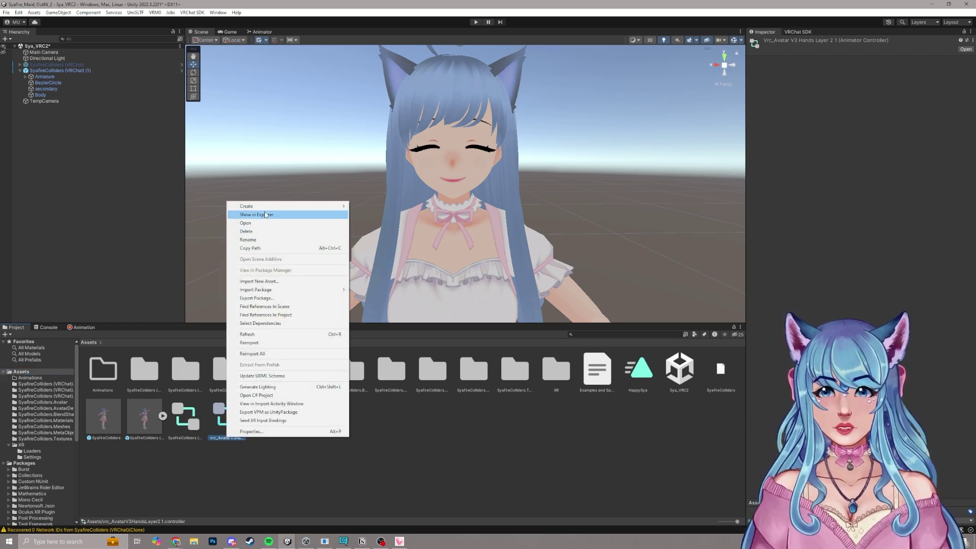
click(267, 239)
text(Syafi)
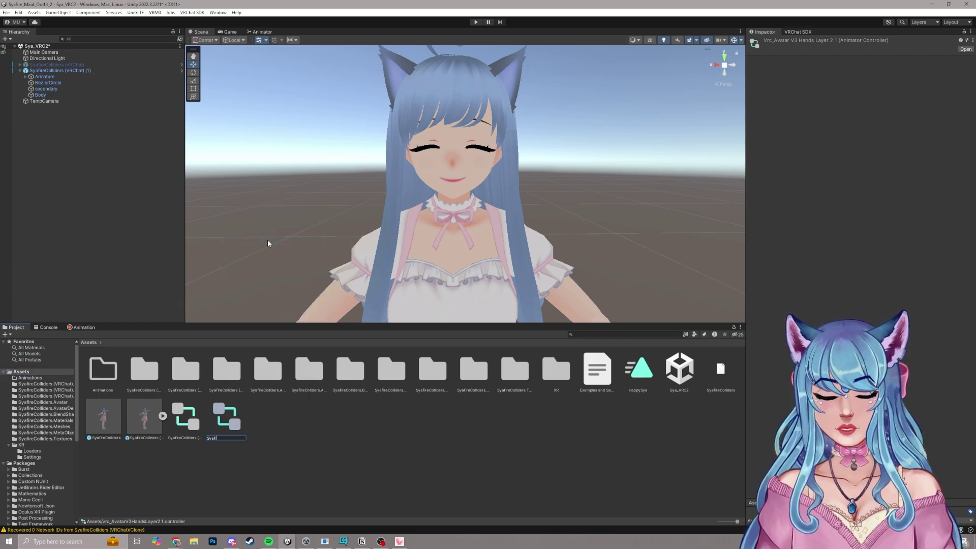
text(reFX)
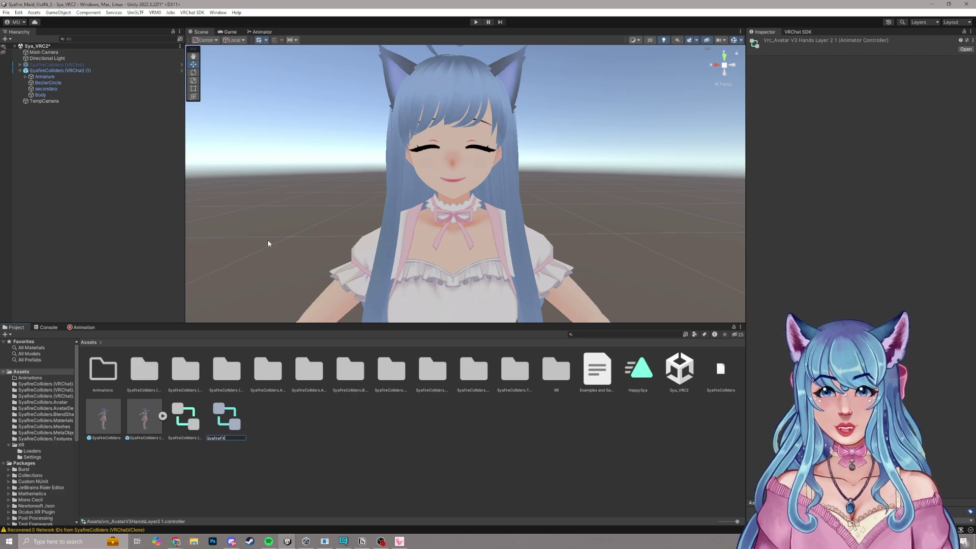
key(Return)
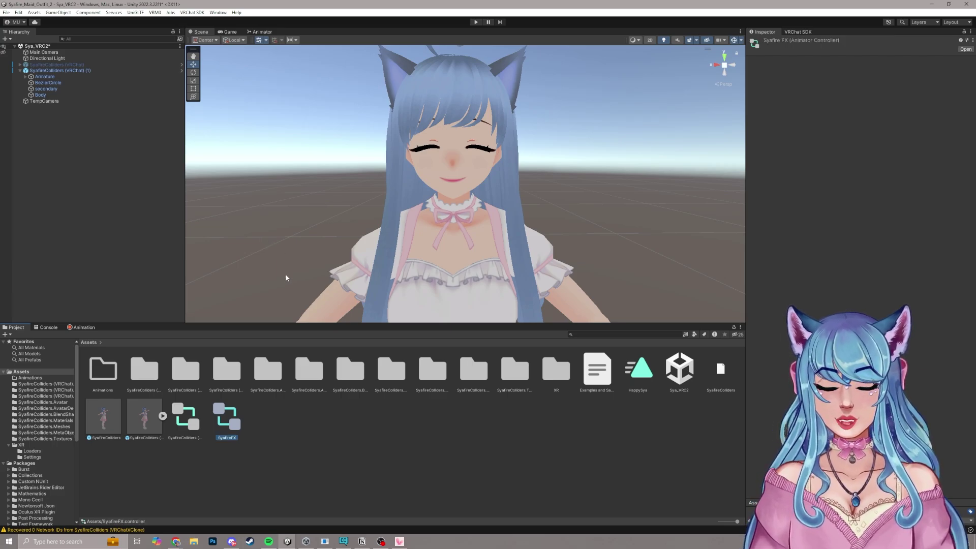
Open the SyafireFX controller in the Animator window to show its layers.
double_click(235, 424)
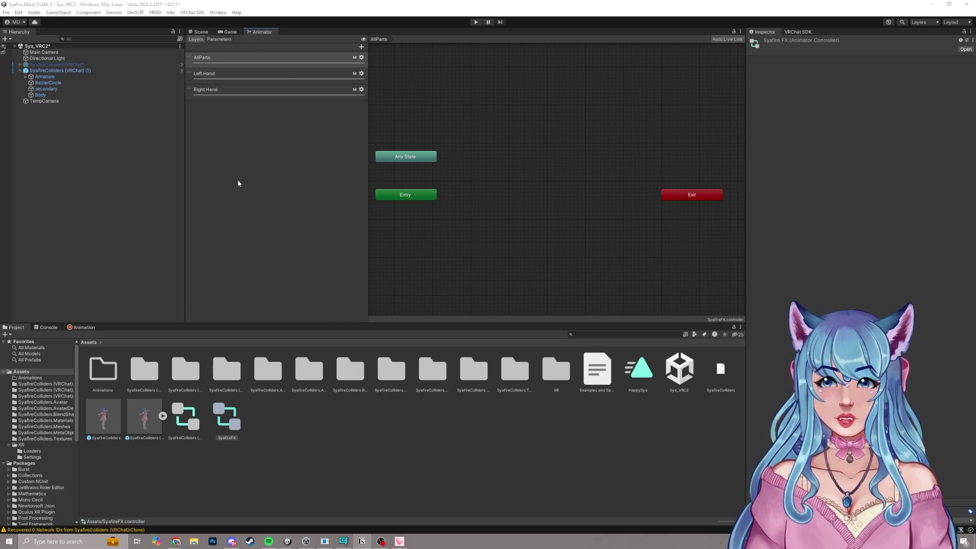
click(218, 12)
mouse_move(236, 39)
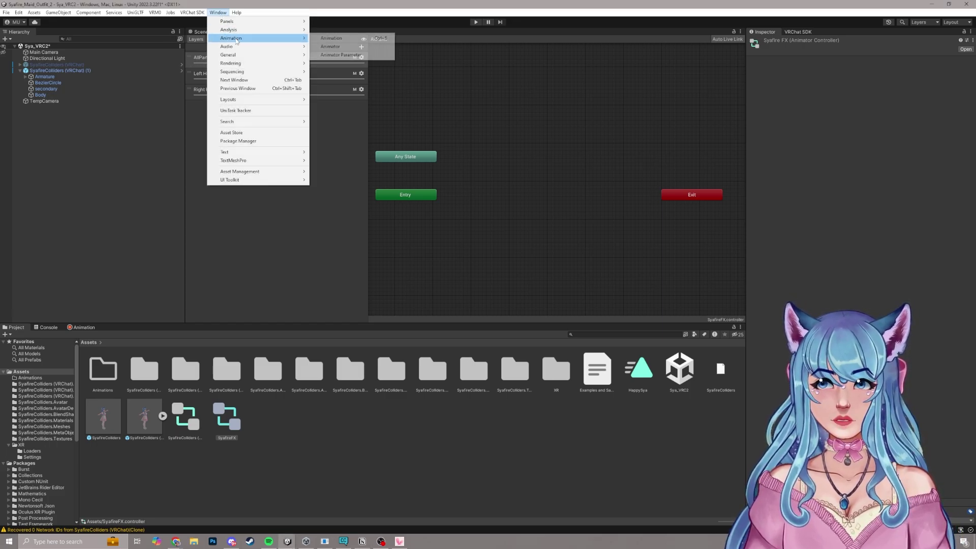
click(335, 46)
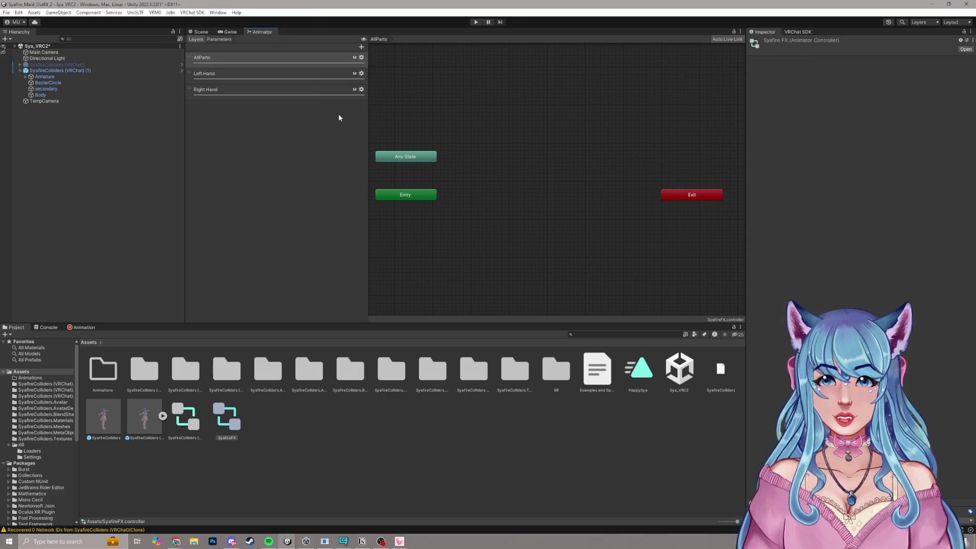
click(228, 32)
click(261, 32)
click(229, 32)
click(262, 32)
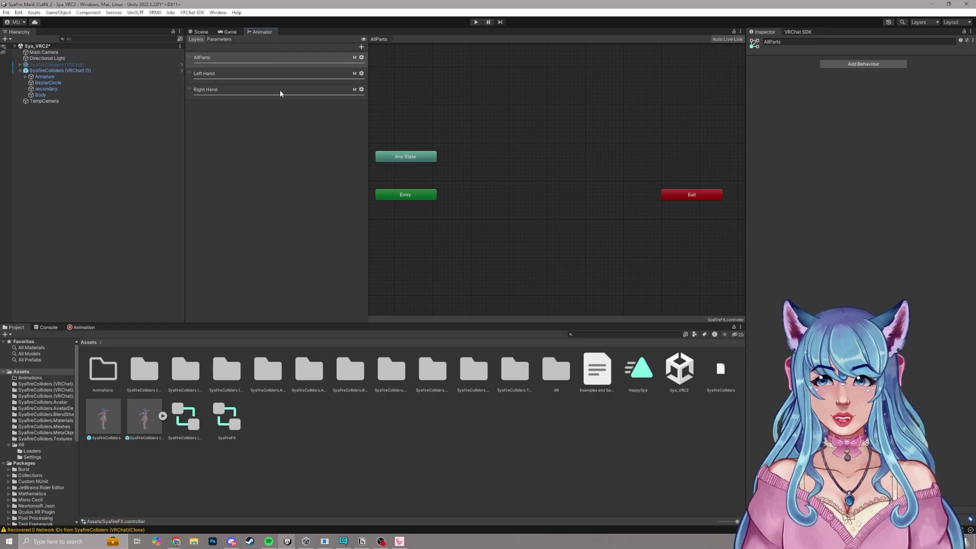
Remove the avatar masks from the AllParts and Left Hand layers of the SyafireFX controller.
click(361, 57)
click(400, 65)
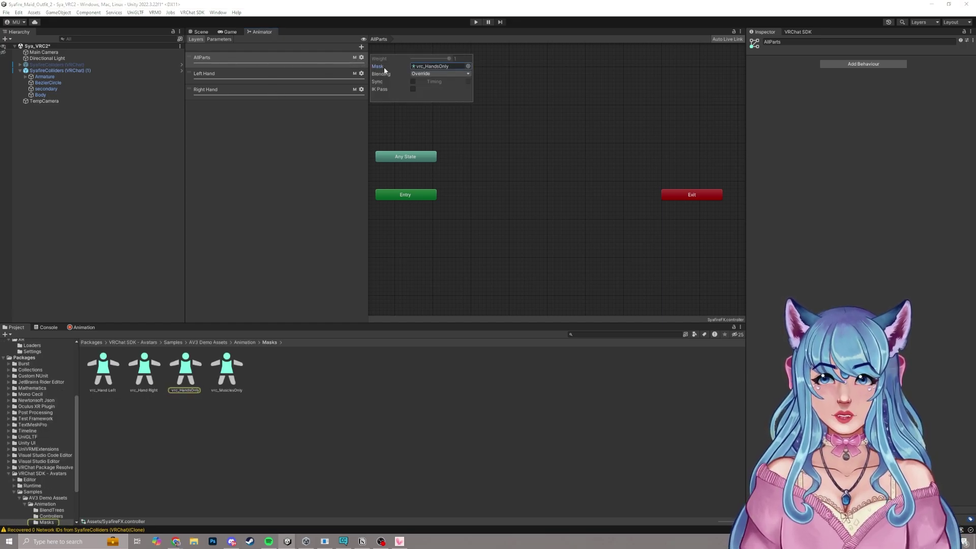
key(Delete)
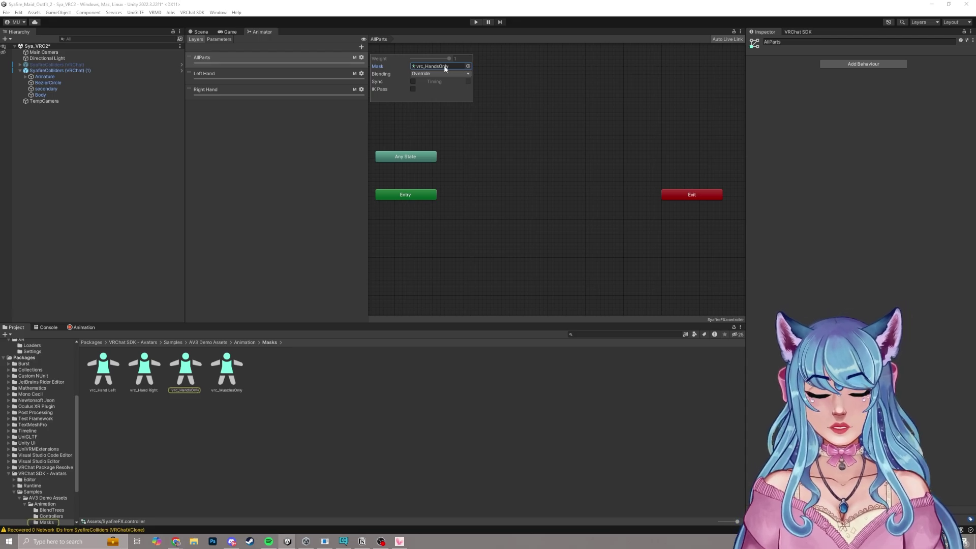
click(304, 73)
click(362, 74)
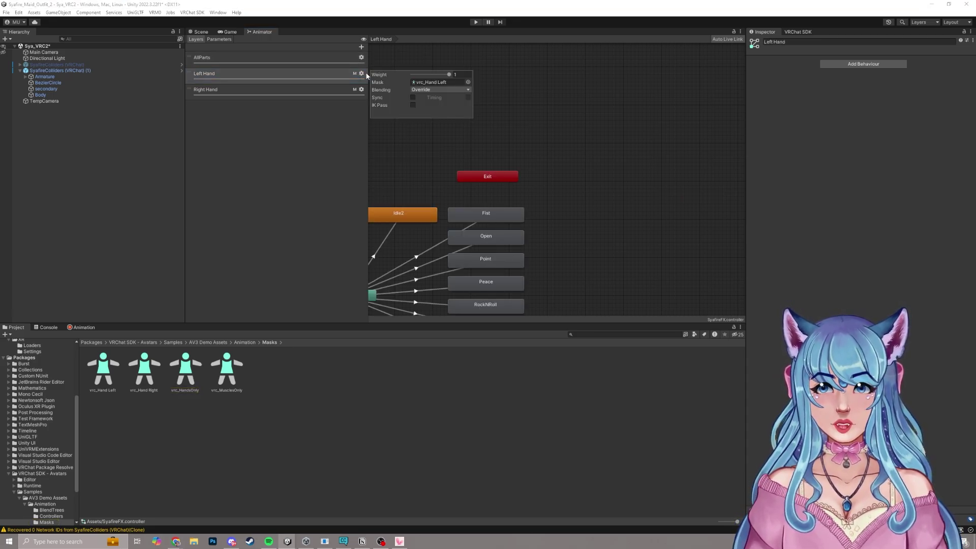
click(423, 83)
key(Delete)
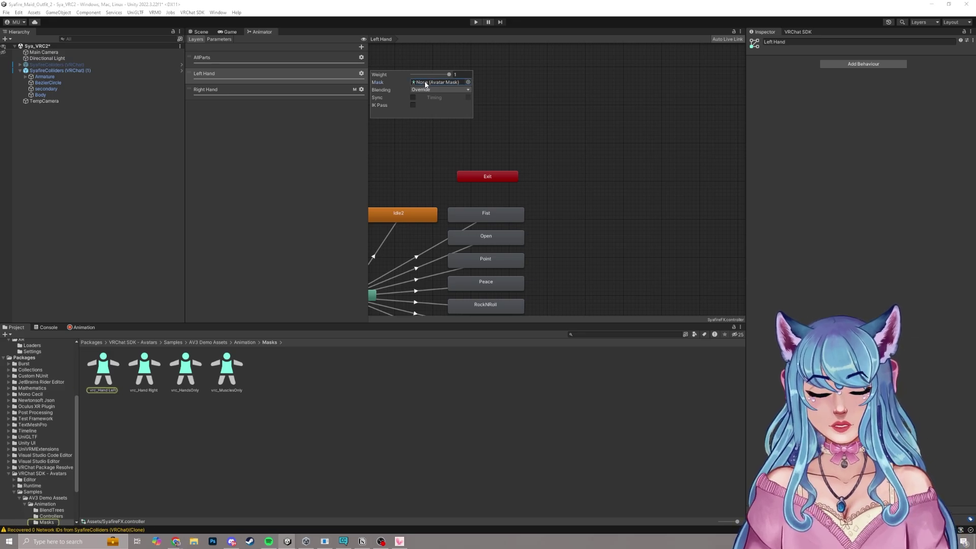
Remove the avatar mask from the Right Hand layer.
click(362, 89)
click(361, 90)
click(429, 99)
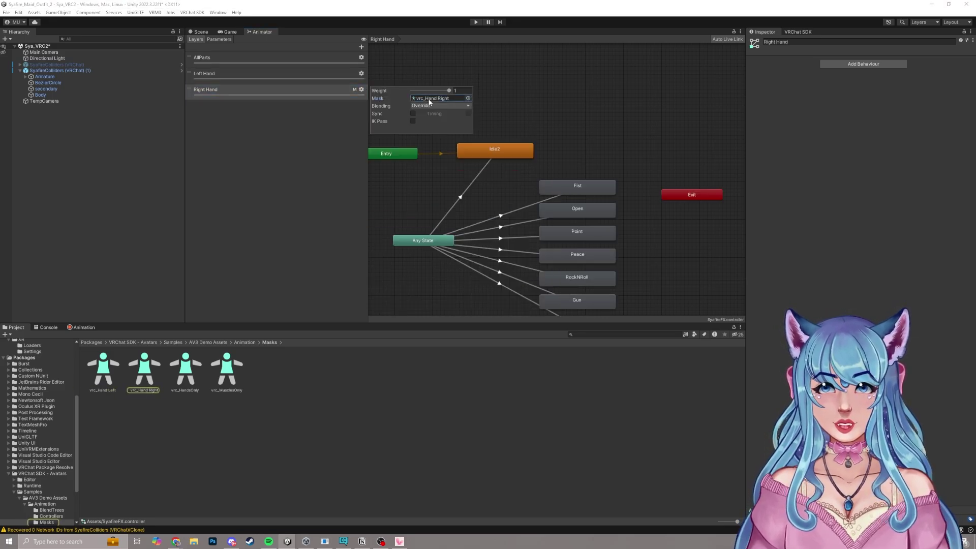
key(Delete)
Frame the Left Hand layer's graph and select Idle2 and all the gesture states to examine their shared settings.
click(291, 75)
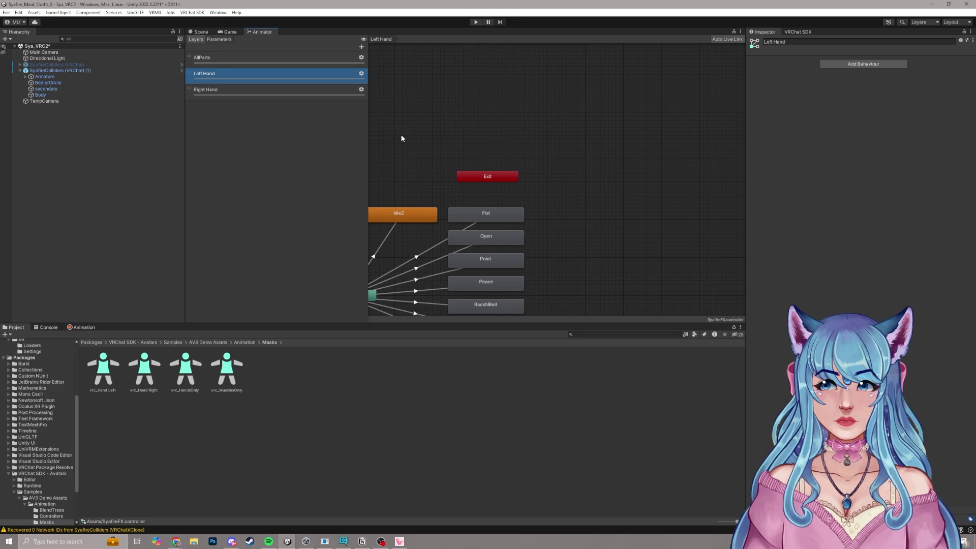
click(553, 103)
key(a)
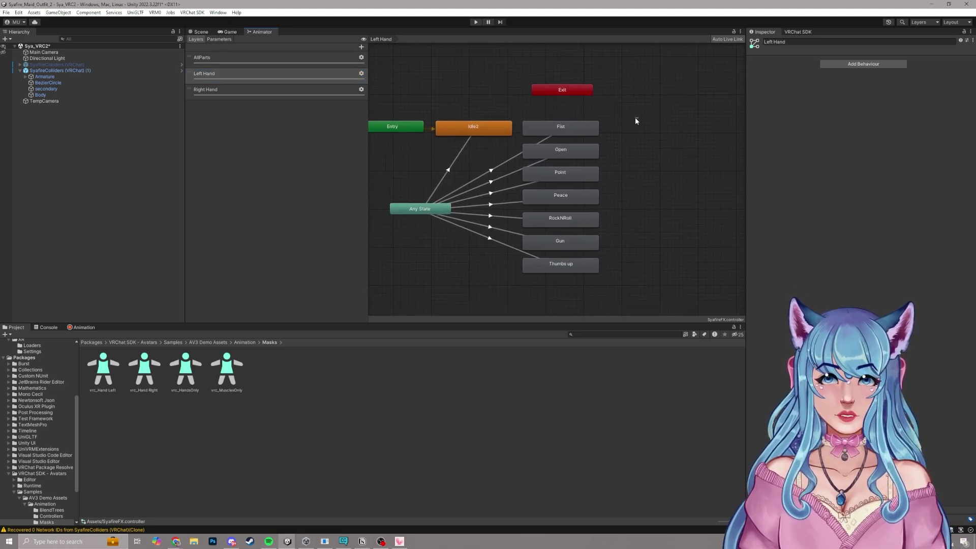
drag(637, 117, 557, 275)
shift+click(484, 131)
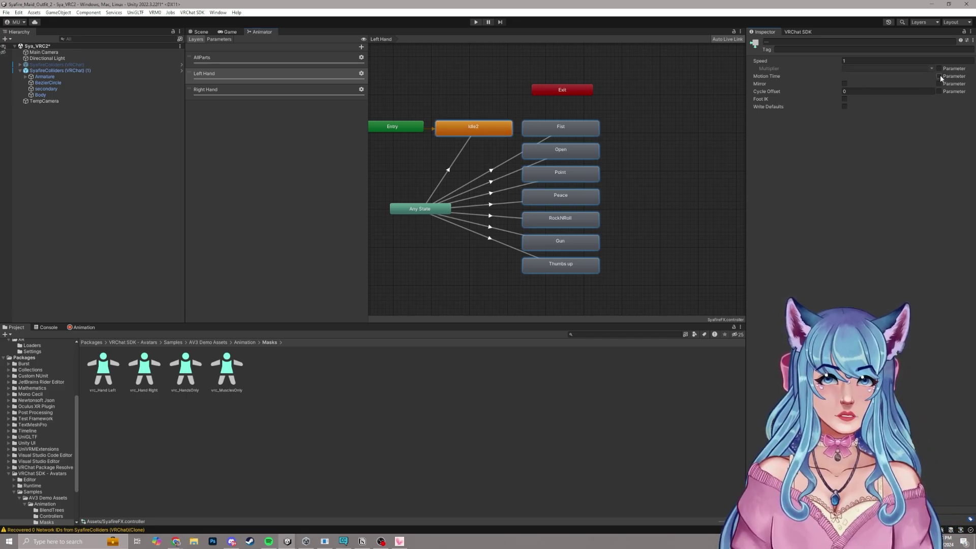
Inspect the Fist, Open and Point states of the Left Hand layer one at a time.
click(633, 142)
click(590, 129)
click(587, 152)
click(569, 173)
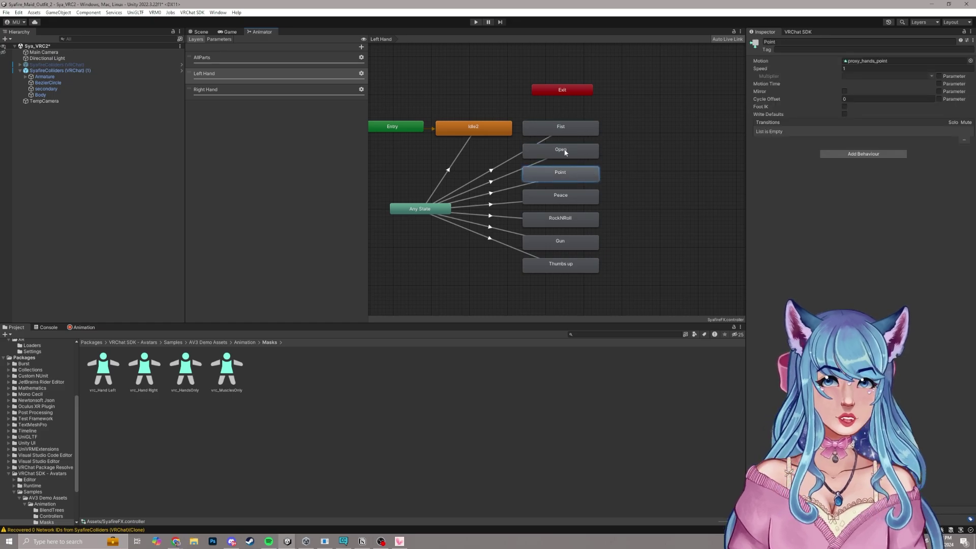
Disable the Motion Time parameter for Idle2 and all seven gesture states of the Right Hand layer.
click(284, 94)
middle_drag(619, 99, 536, 133)
drag(641, 102, 562, 283)
shift+click(497, 98)
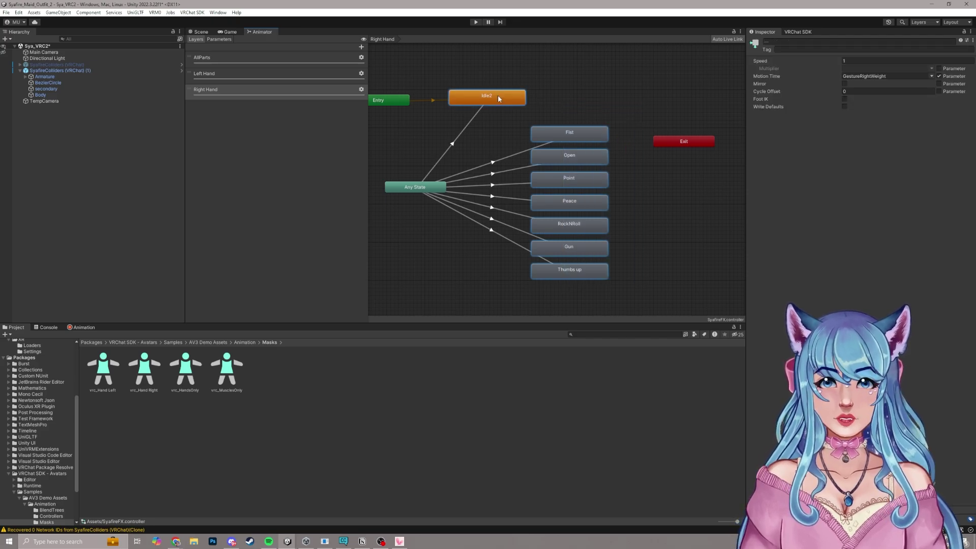
click(939, 76)
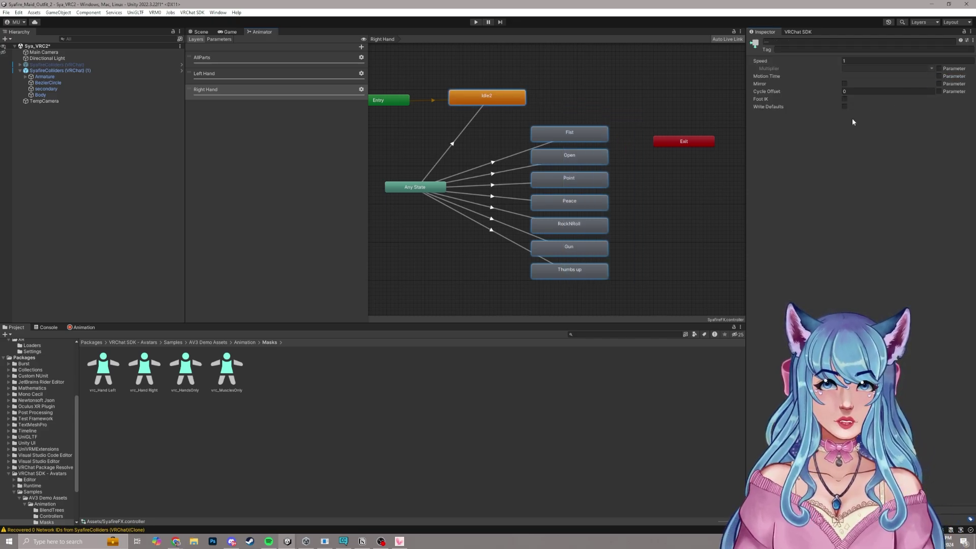
Clear the motion clips from the Fist, Open and Point states of the Left Hand layer.
click(273, 79)
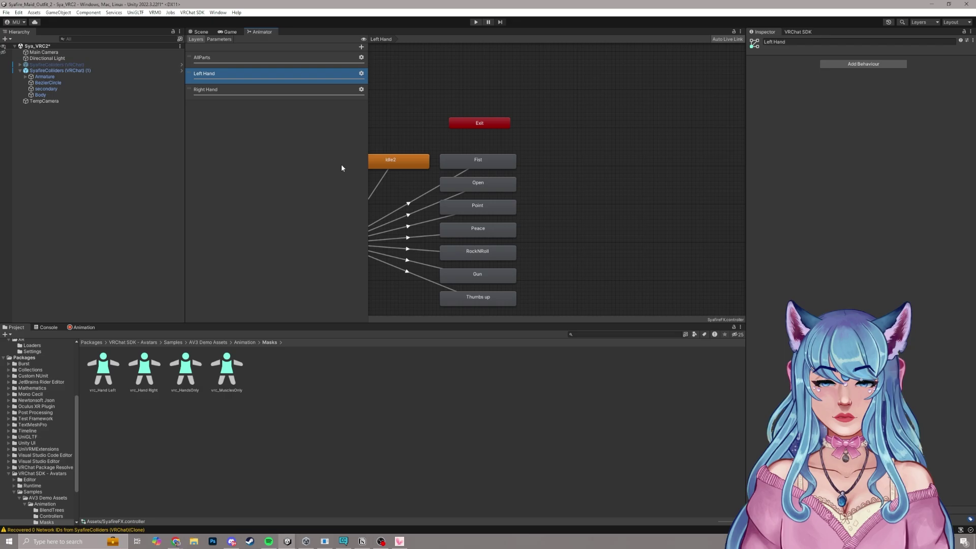
middle_drag(635, 152, 672, 165)
drag(658, 105, 599, 256)
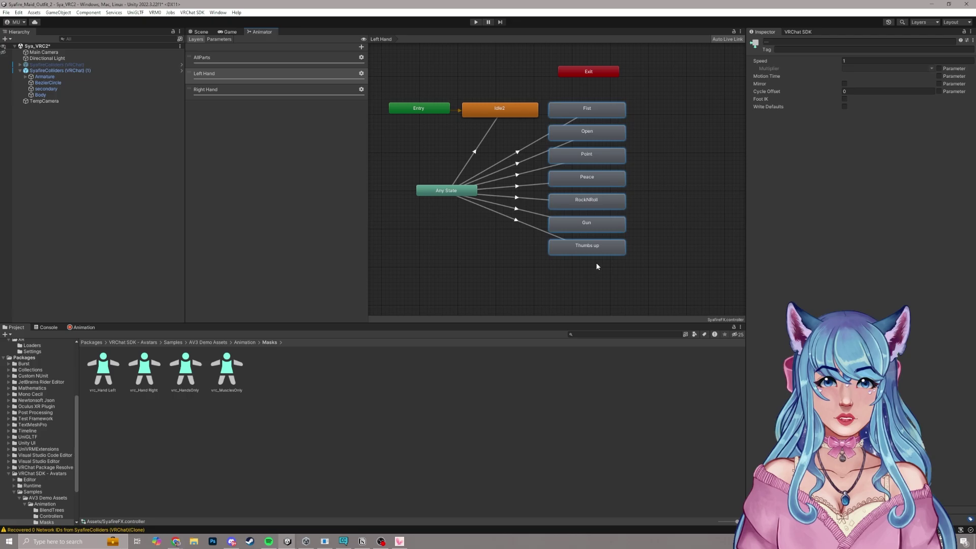
click(605, 113)
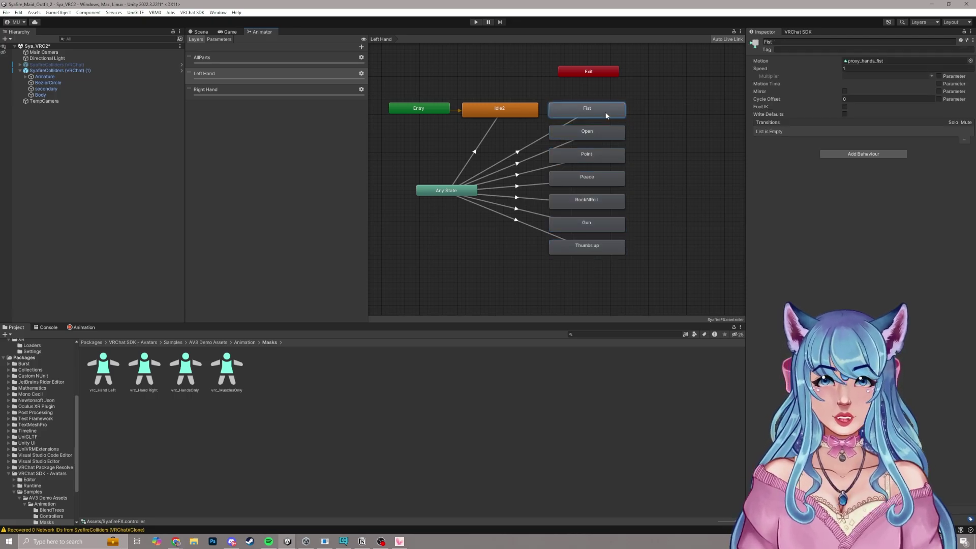
click(853, 62)
key(Delete)
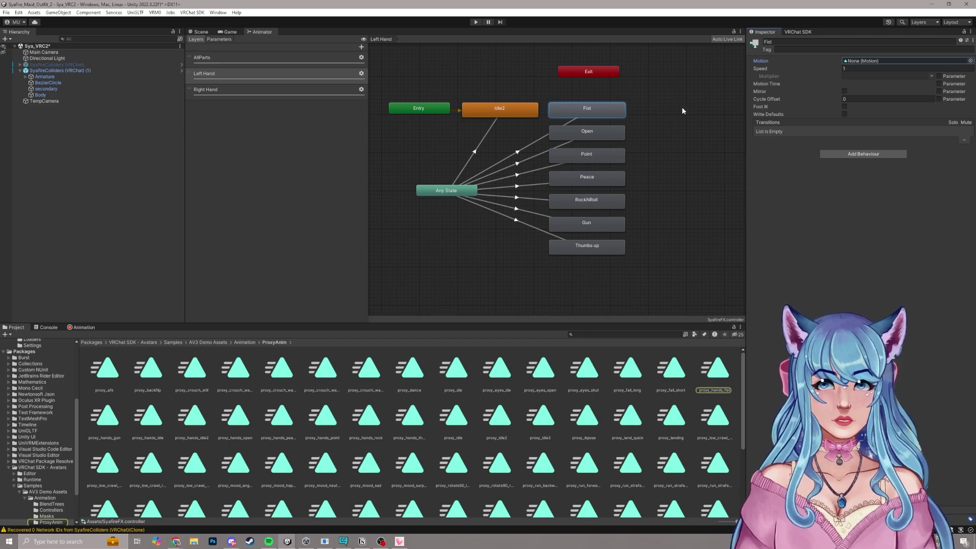
click(585, 131)
click(858, 60)
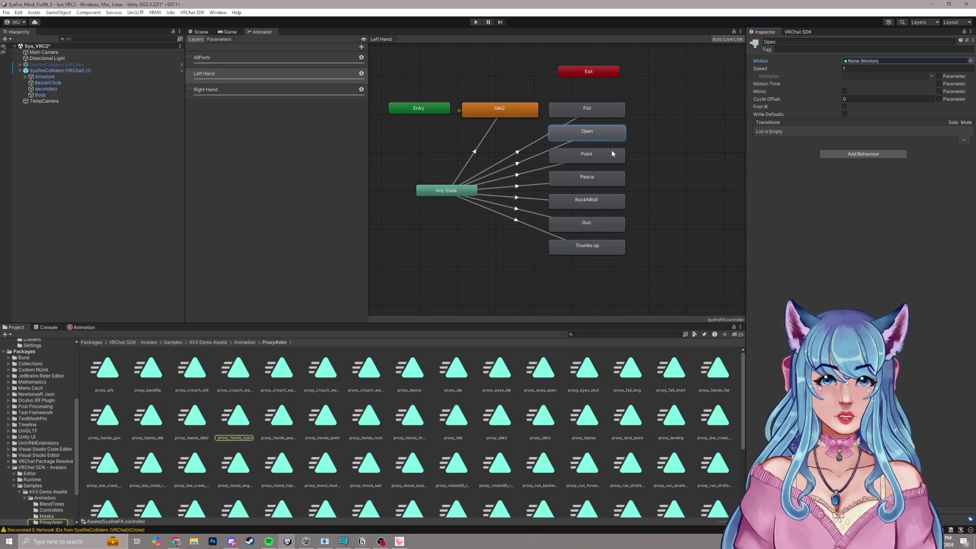
click(612, 154)
click(859, 61)
Clear the motion clips from the Left Hand layer's Peace, RockNRoll, Gun and Thumbs up states.
click(587, 178)
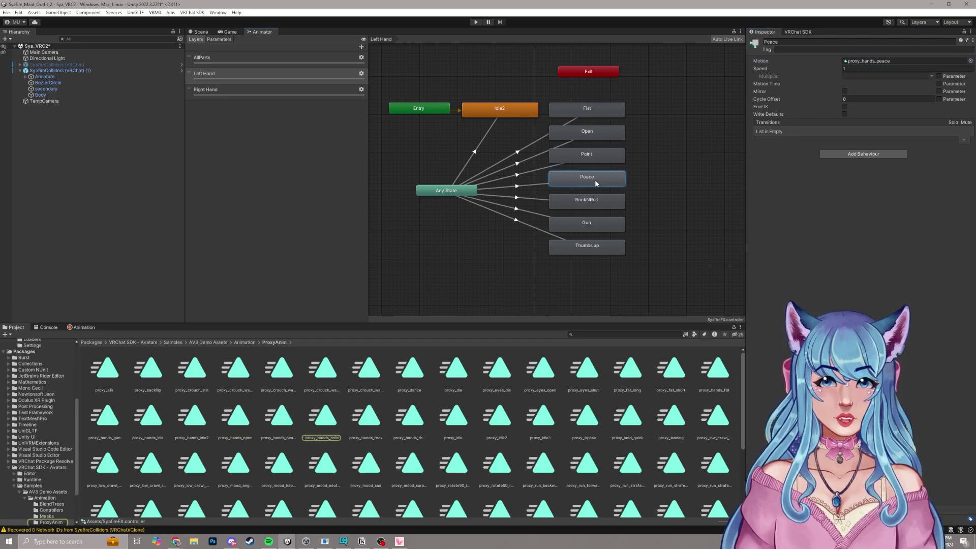
click(854, 62)
click(609, 200)
click(864, 61)
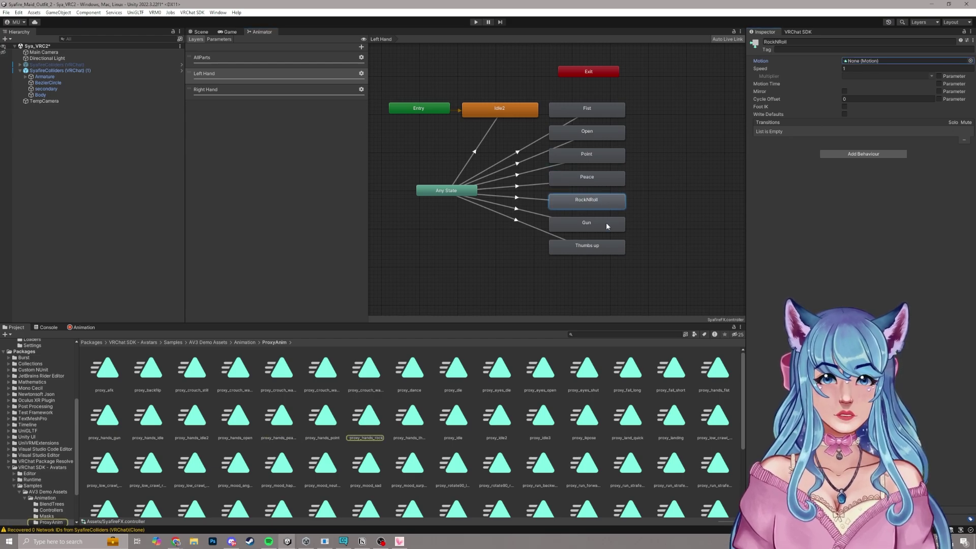
click(610, 224)
click(877, 62)
click(587, 246)
click(864, 61)
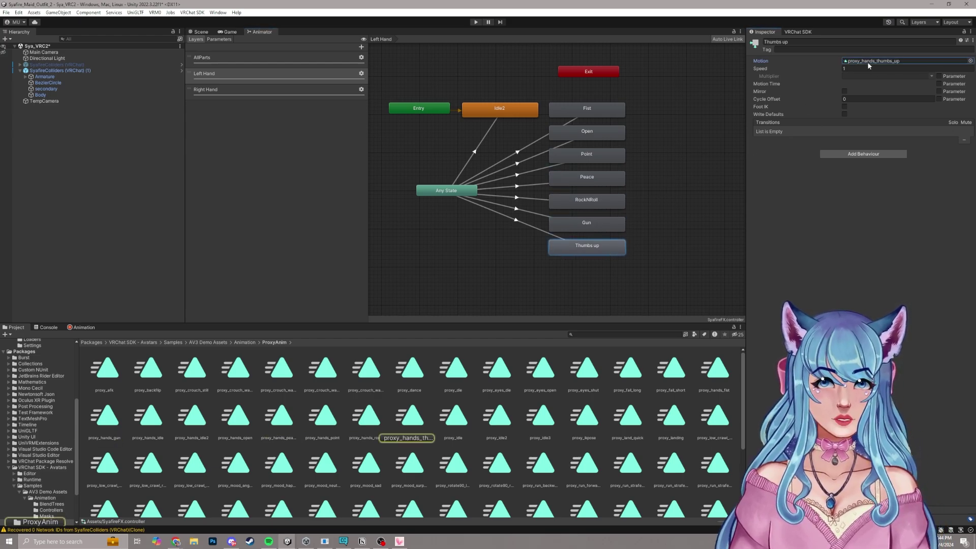
Clear the motion clips from the Fist, Open and Point states of the Right Hand layer.
click(231, 92)
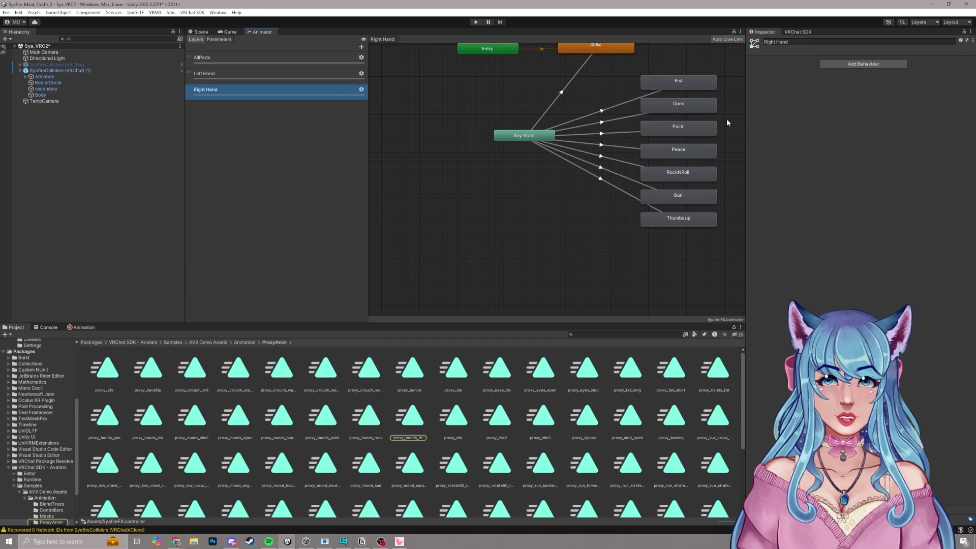
middle_drag(727, 122, 590, 162)
click(541, 119)
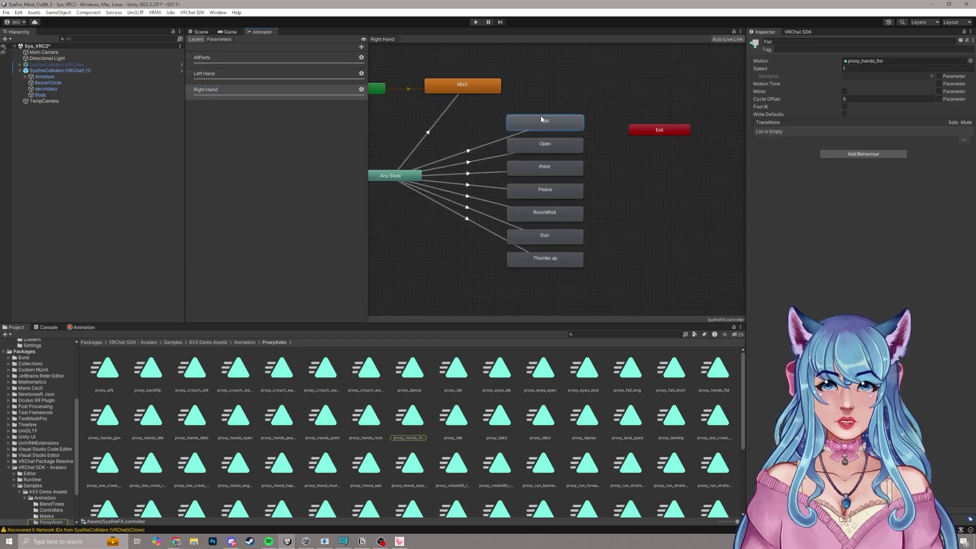
click(861, 60)
key(Delete)
click(558, 166)
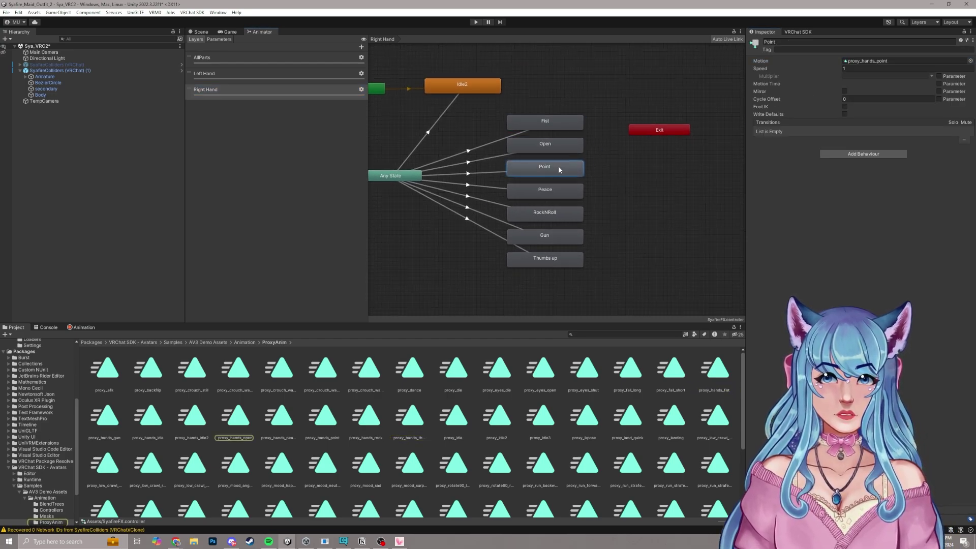
click(880, 62)
key(Delete)
Clear the motion clips from the Right Hand layer's Peace, RockNRoll, Gun and Thumbs up states.
click(569, 192)
key(Delete)
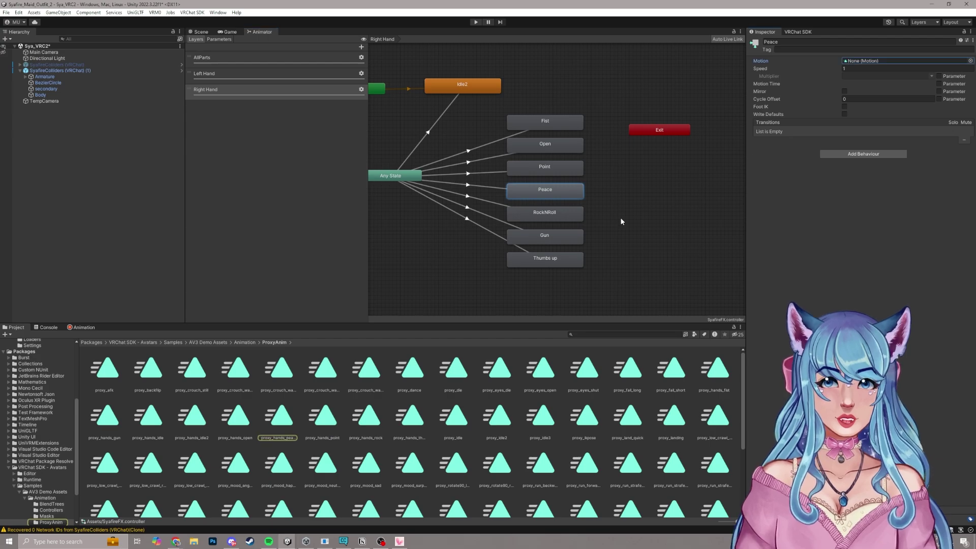
drag(618, 213, 554, 276)
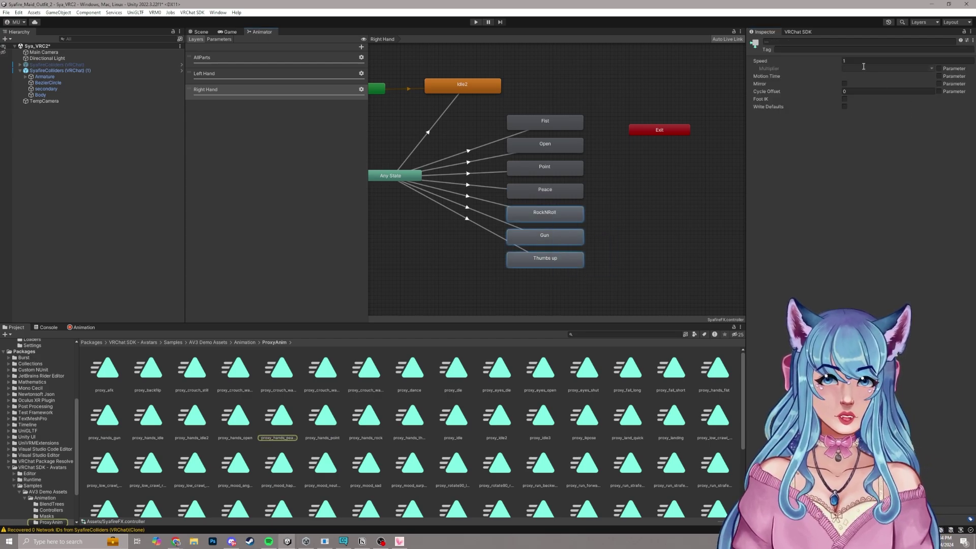
click(574, 213)
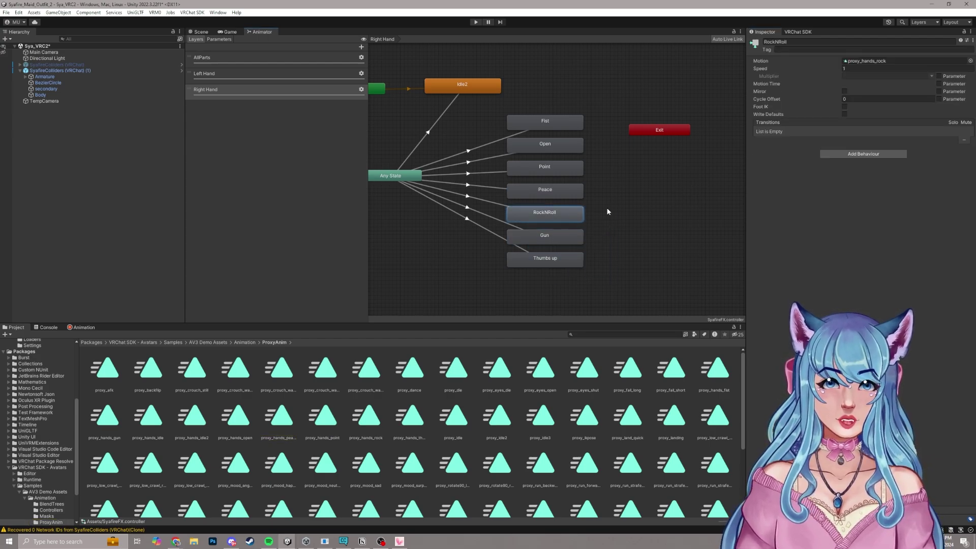
click(548, 233)
click(574, 258)
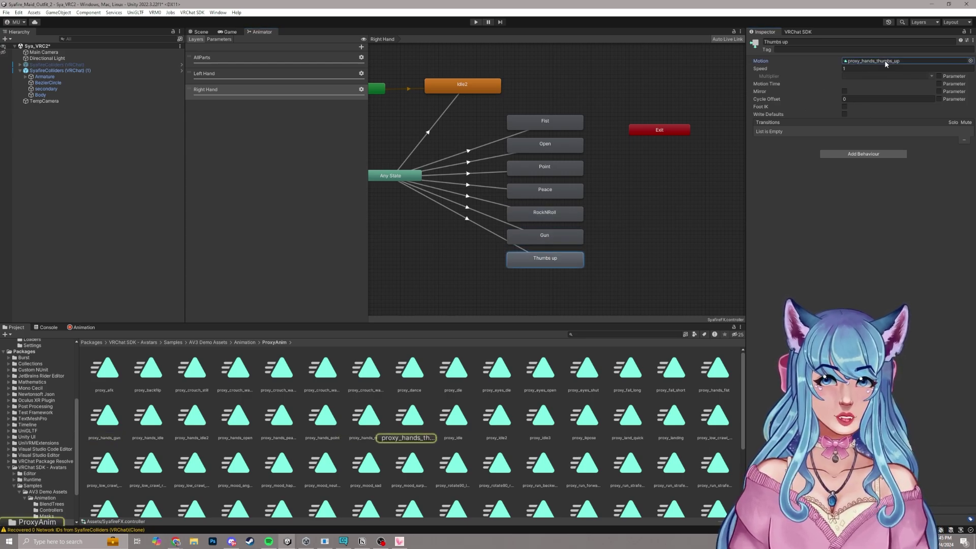
Enable Write Defaults on the Fist, Open and Point states of the Left Hand layer.
click(325, 59)
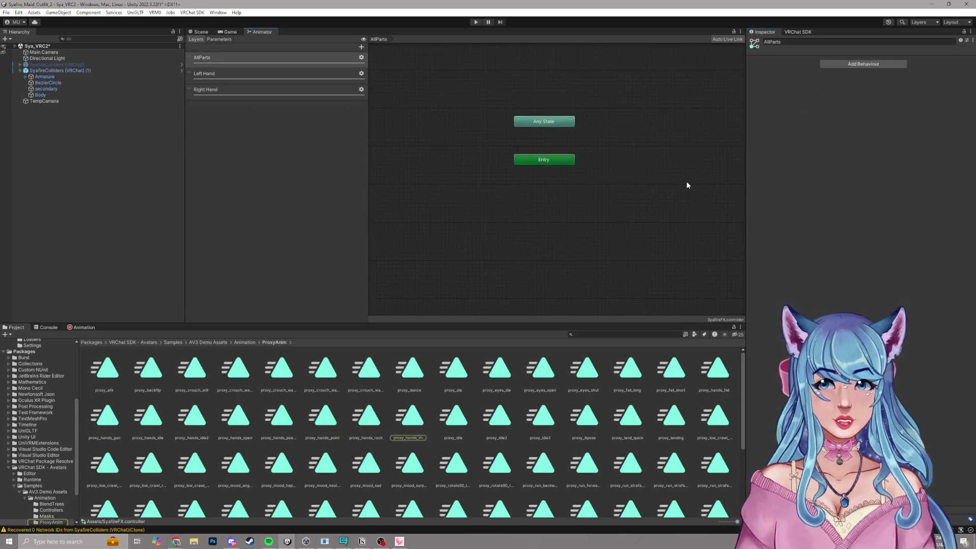
click(253, 77)
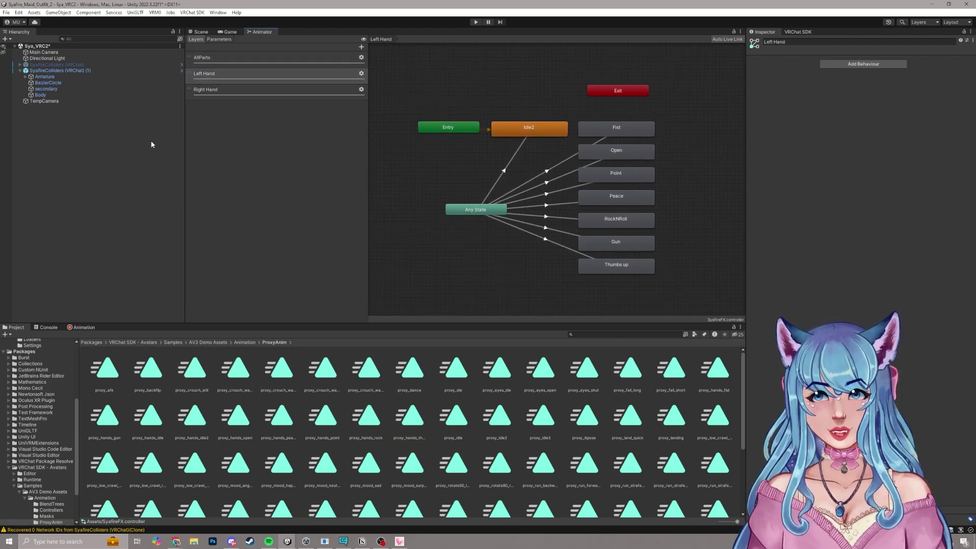
click(588, 136)
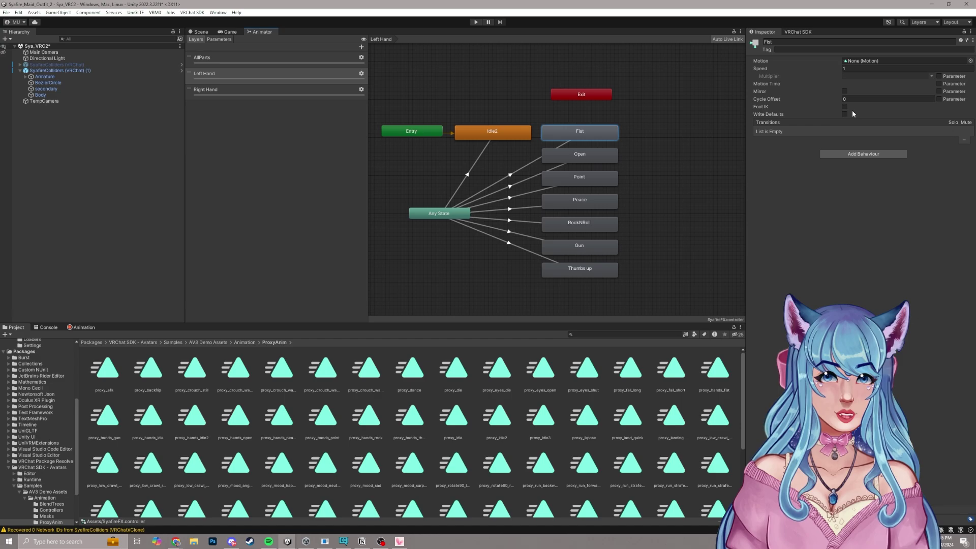
click(844, 113)
click(579, 155)
click(844, 114)
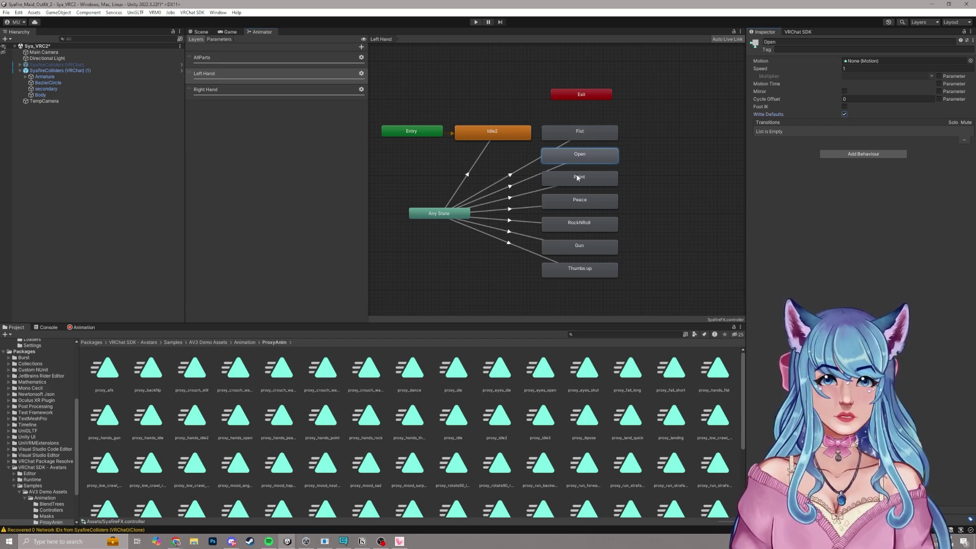
click(578, 177)
click(844, 114)
Enable Write Defaults on the Left Hand layer's Peace, RockNRoll, Gun and Thumbs up states.
click(605, 202)
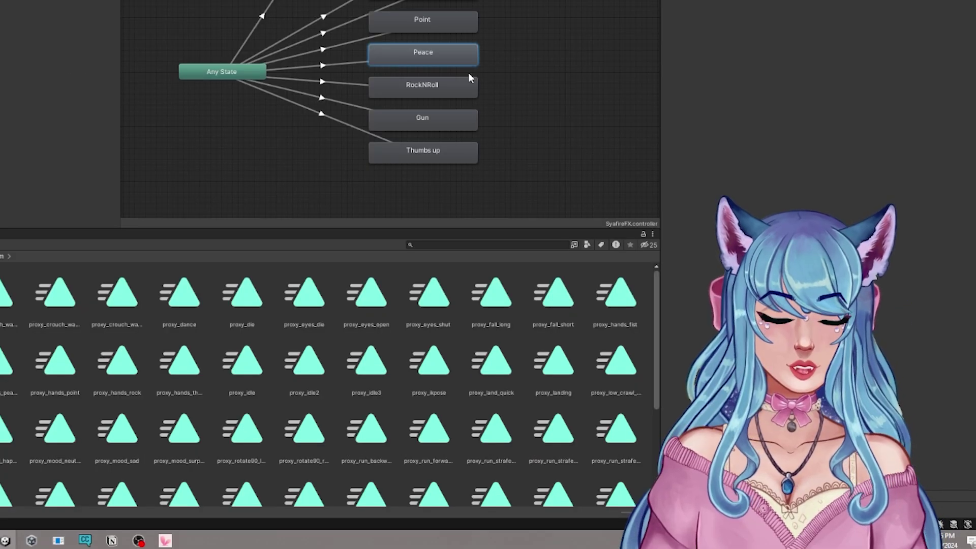
click(469, 80)
click(844, 114)
click(456, 116)
click(844, 114)
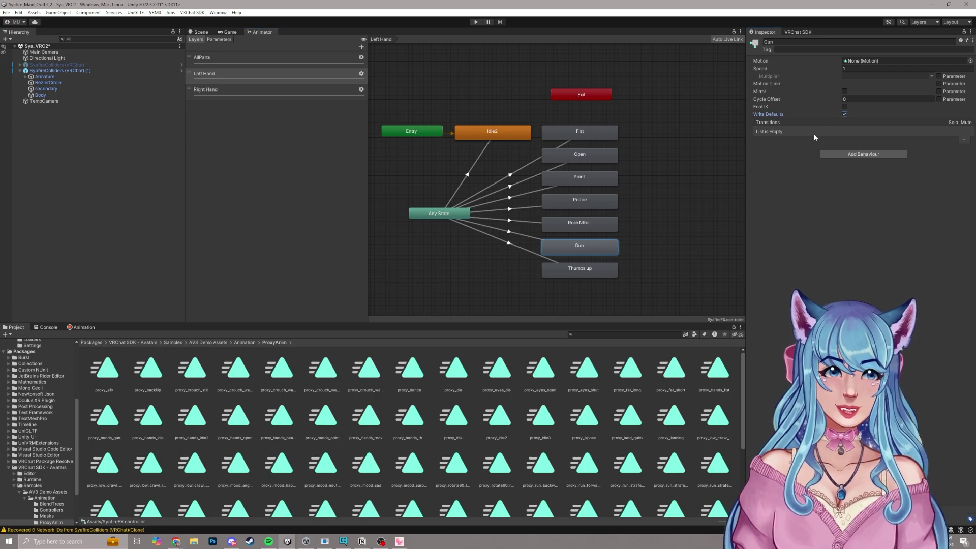
click(598, 273)
click(844, 114)
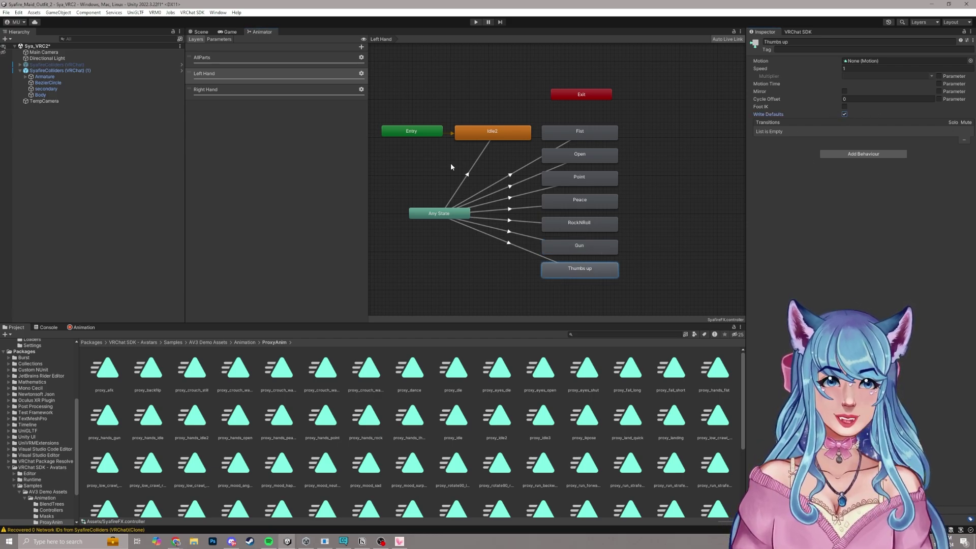
Enable Write Defaults on the Fist, Open and Point states of the Right Hand layer.
click(239, 90)
click(670, 105)
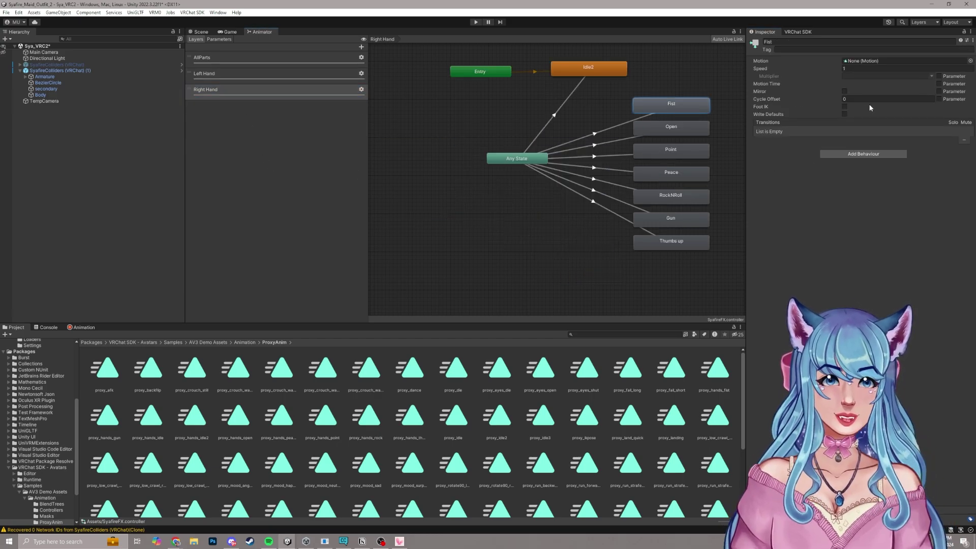
click(844, 113)
click(671, 130)
click(670, 151)
click(844, 114)
Enable Write Defaults on the Right Hand layer's Peace, RockNRoll, Gun and Thumbs up states.
click(686, 175)
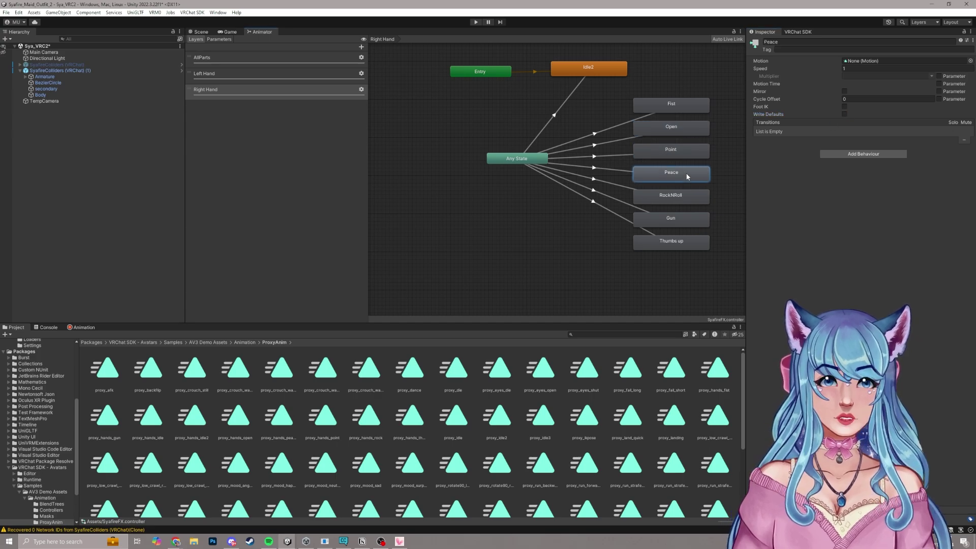
click(844, 114)
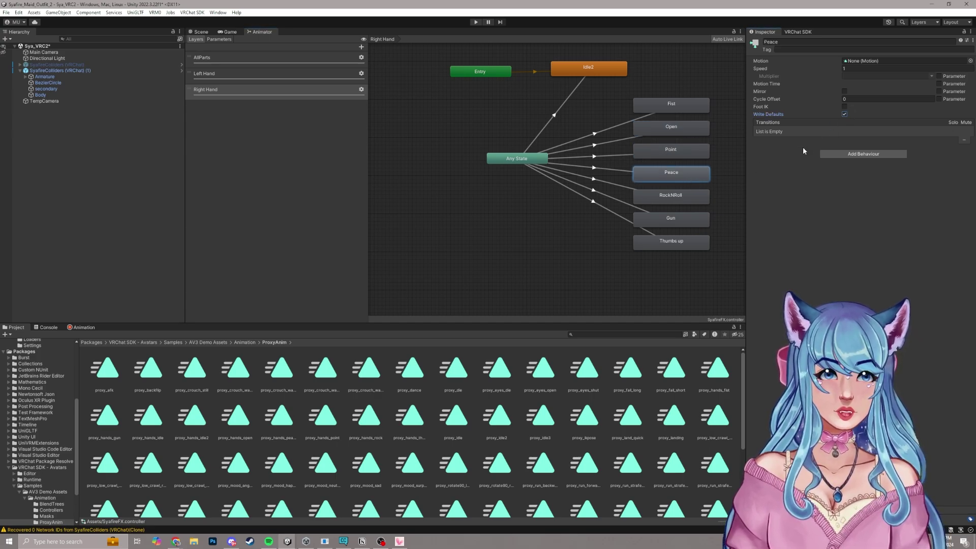
click(691, 196)
click(844, 113)
click(662, 219)
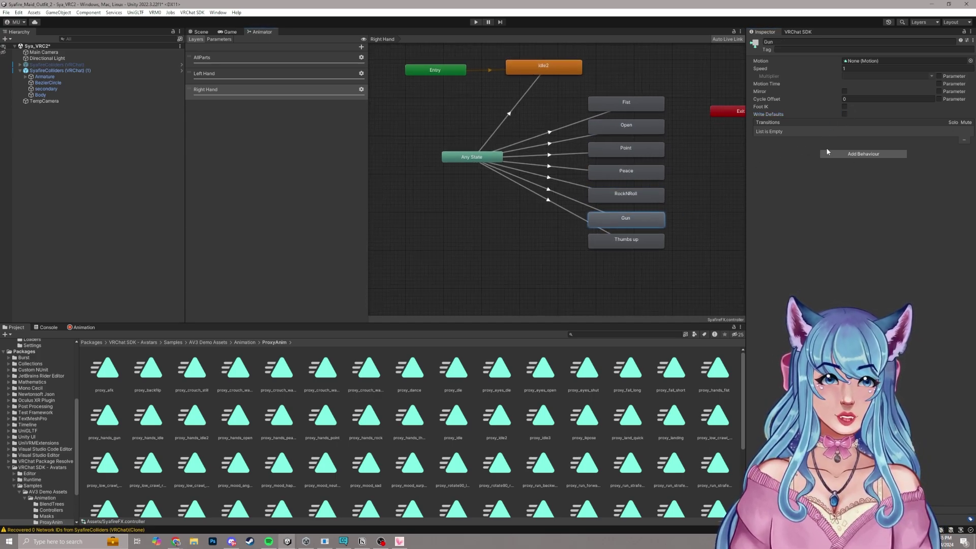
click(844, 114)
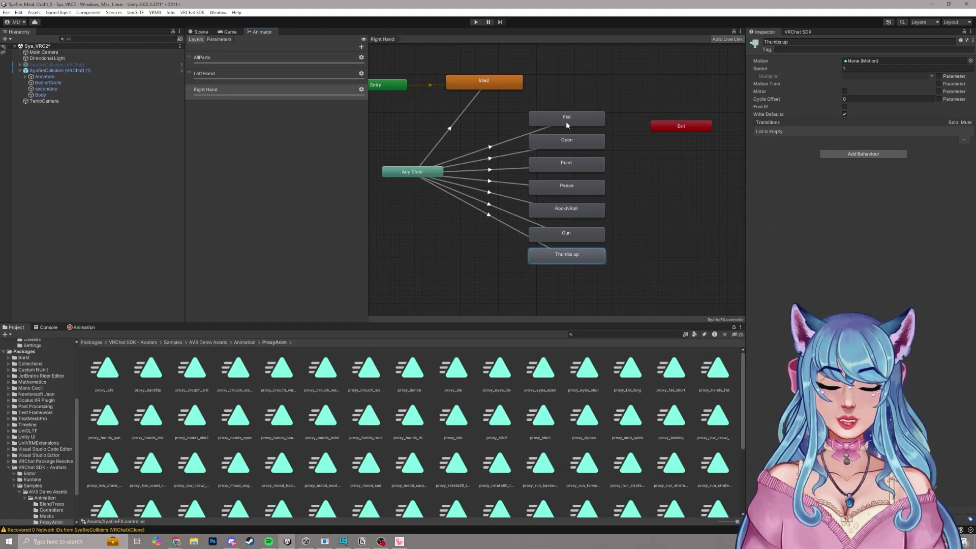
Assign the HappySya animation from the Assets folder as the motion of the Left Hand layer's Peace state.
click(288, 76)
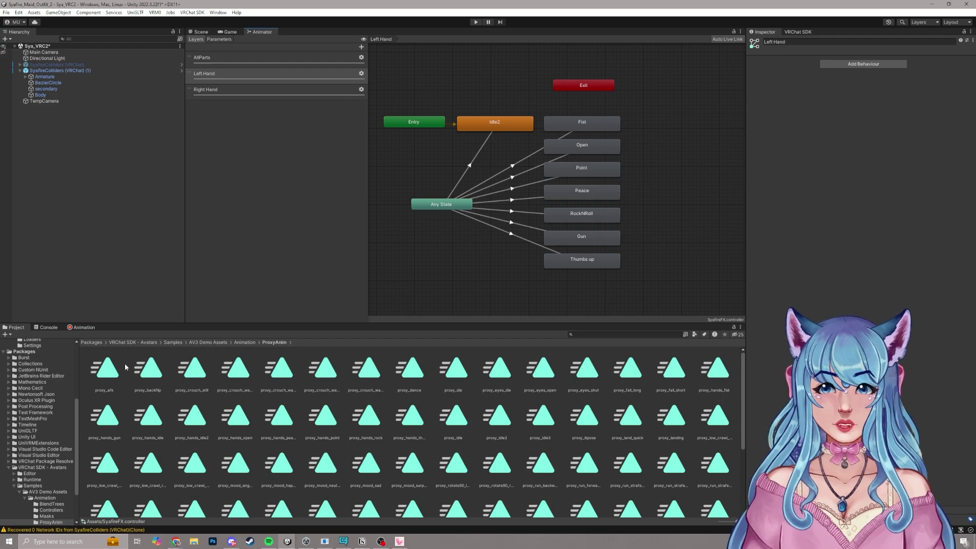
scroll(53, 361, up, 5)
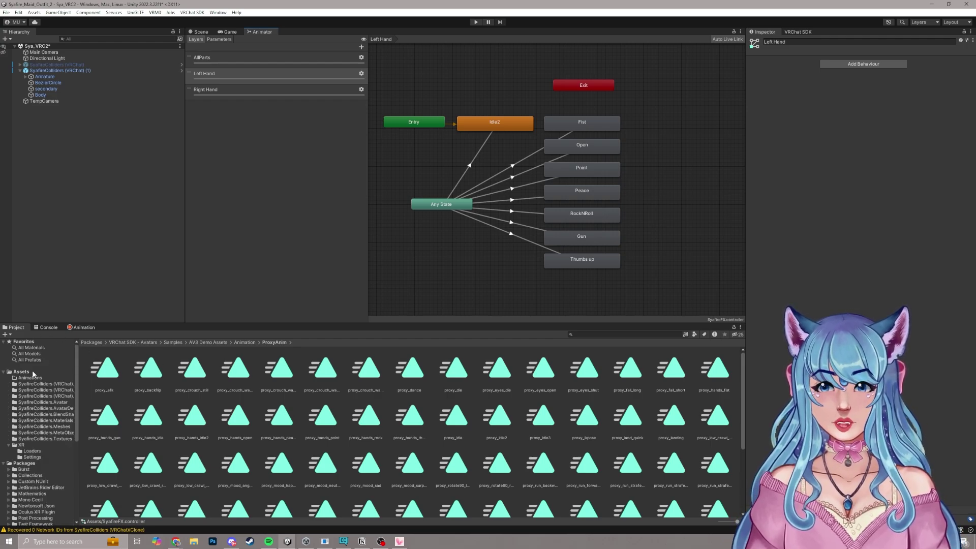
click(33, 373)
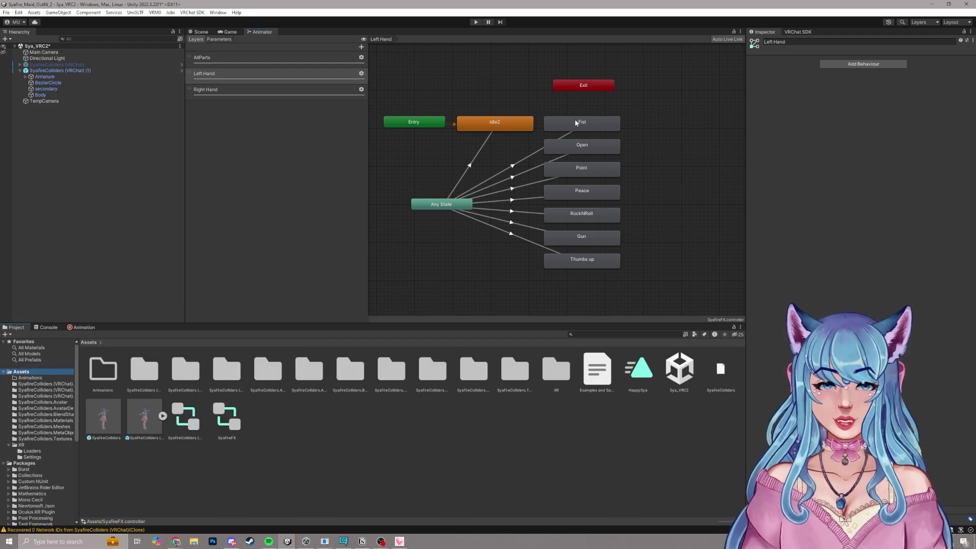
click(582, 191)
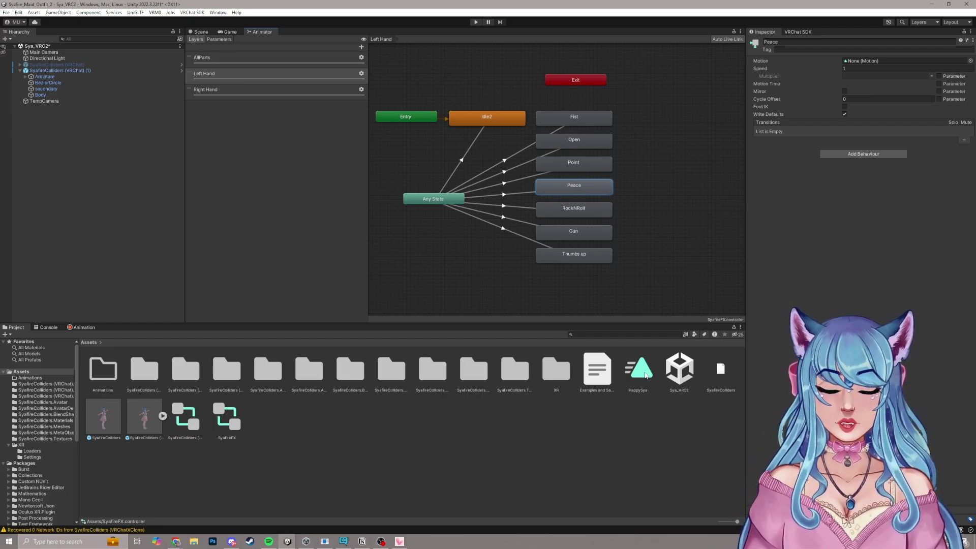
drag(646, 375, 872, 64)
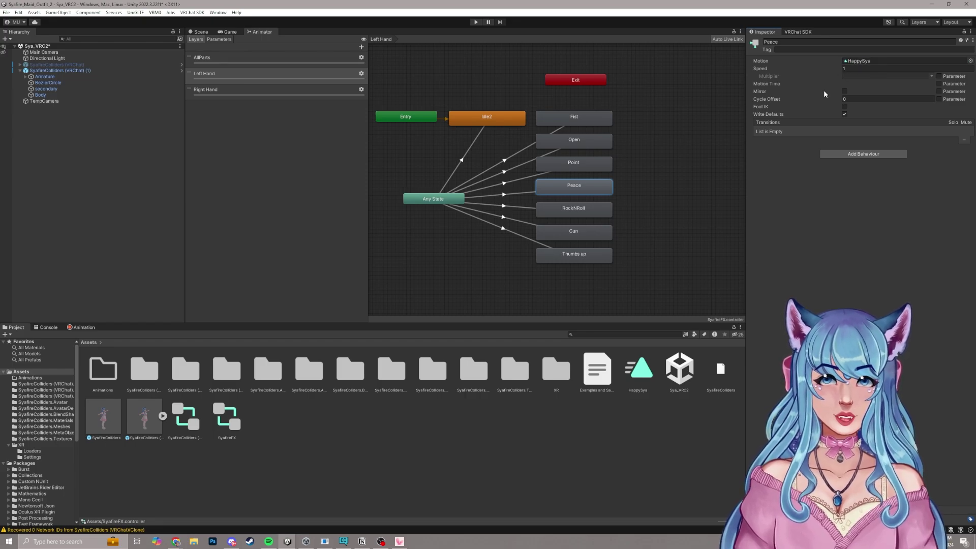
Review the motion assignments of the Left Hand layer's Open, Peace and RockNRoll states.
click(587, 136)
click(587, 190)
click(588, 210)
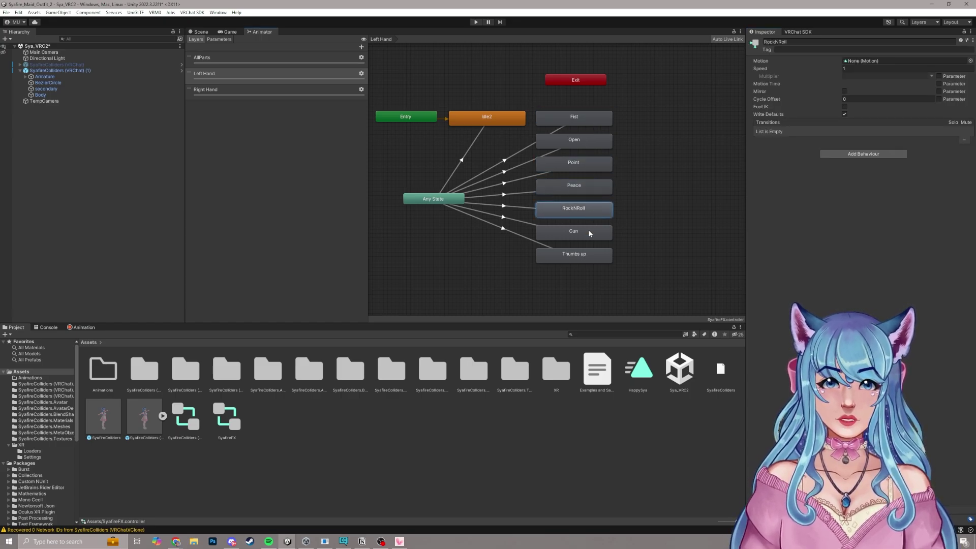
Compare the gesture states of the Left Hand and Right Hand layers, including the motion of the Left Hand's Peace state.
click(590, 234)
click(592, 258)
drag(668, 110, 575, 263)
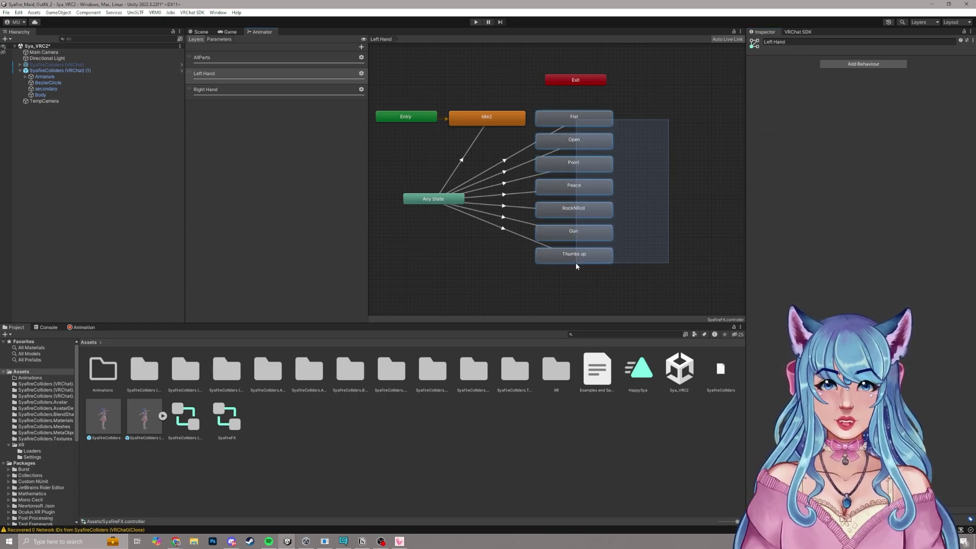
click(234, 90)
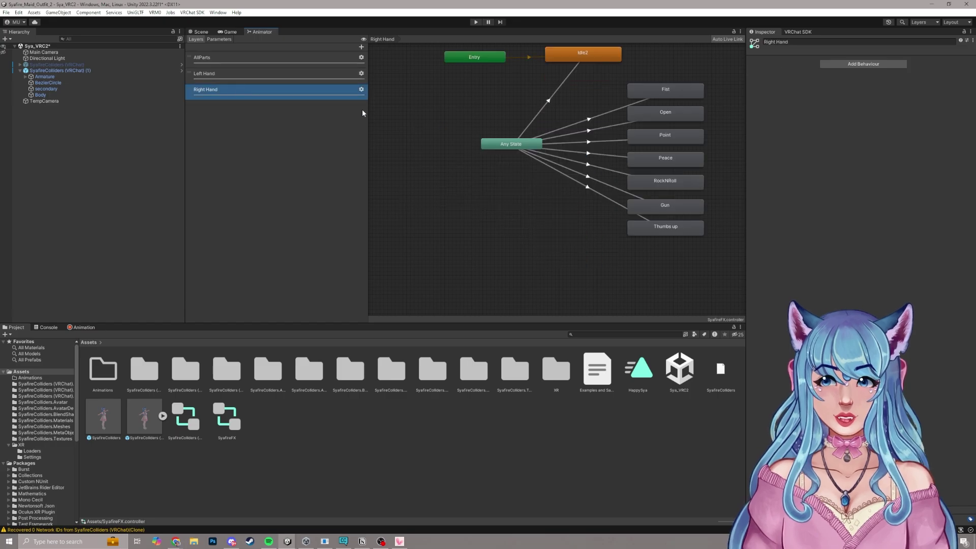
drag(731, 88, 627, 238)
middle_drag(692, 199, 648, 201)
click(647, 208)
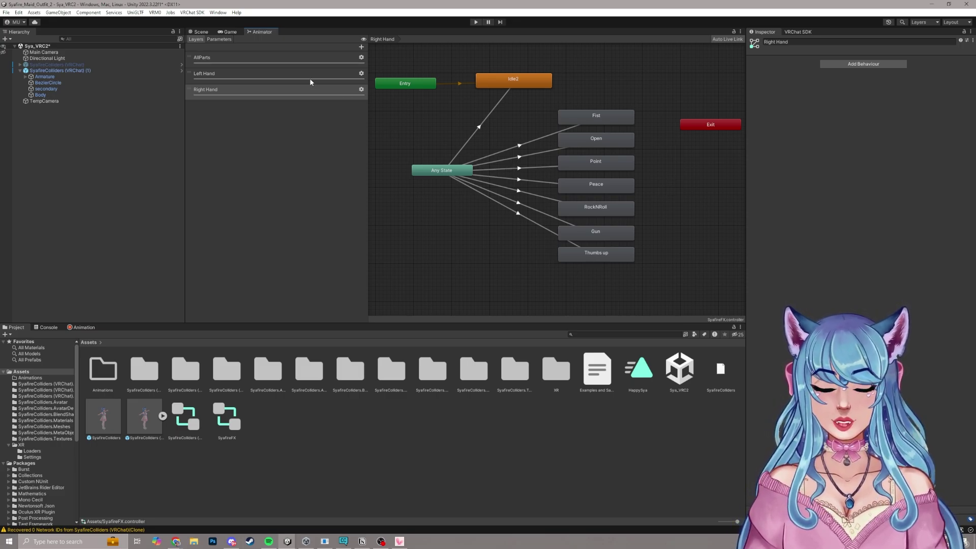
click(286, 77)
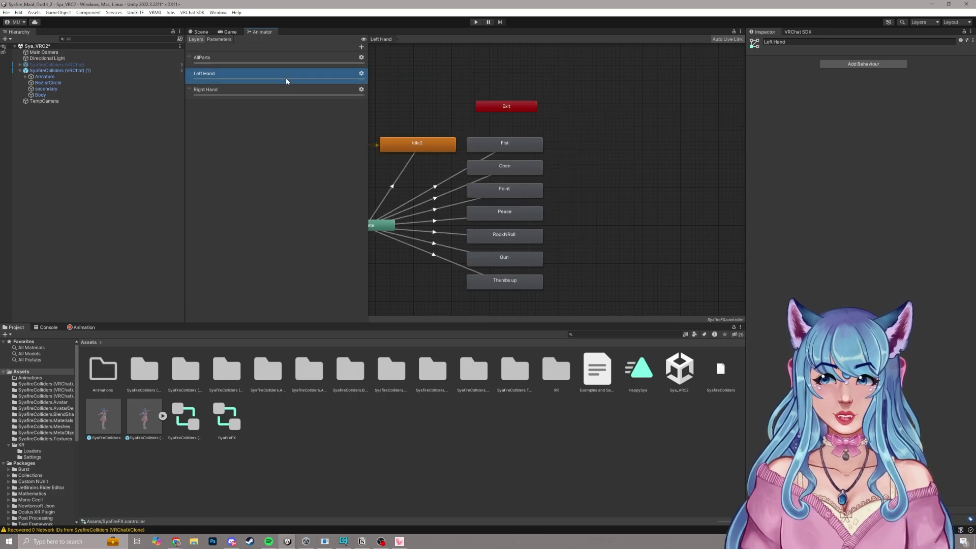
click(288, 96)
click(273, 74)
click(533, 210)
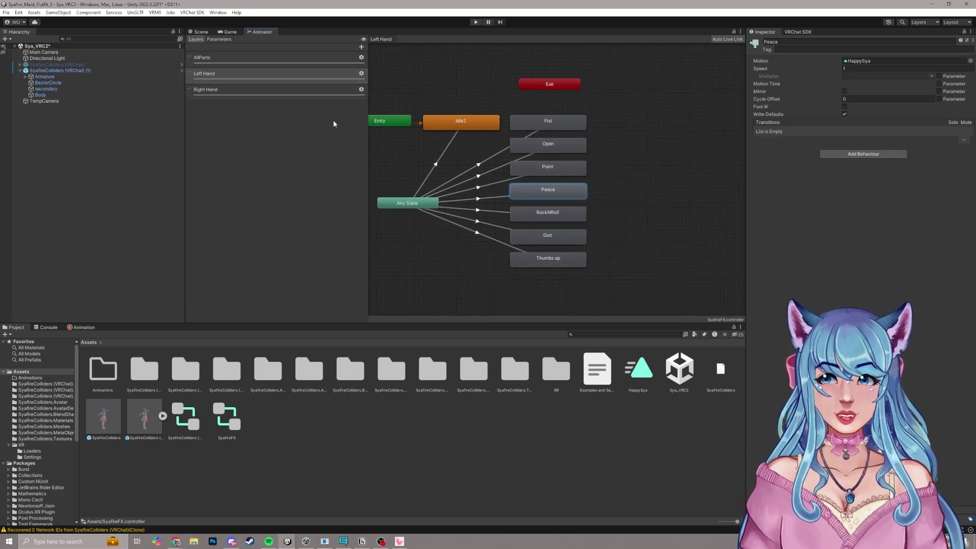
Assign the HappySya animation from the Assets folder as the motion of the Right Hand layer's Peace state.
click(277, 91)
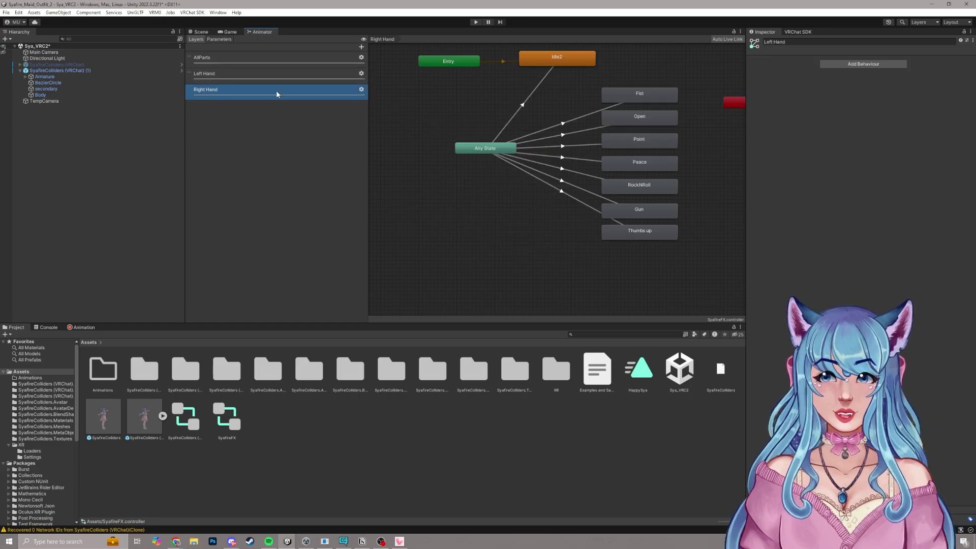
click(651, 163)
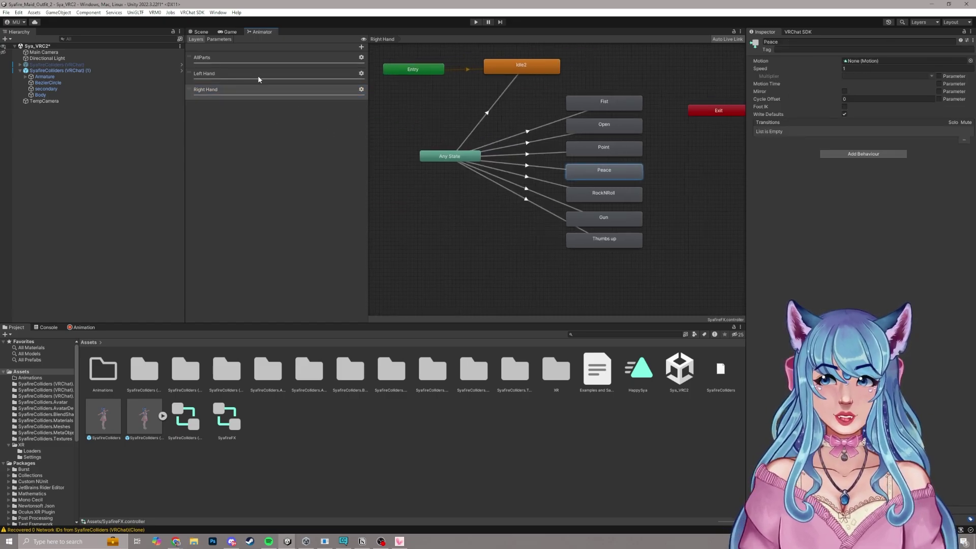
click(277, 91)
click(614, 178)
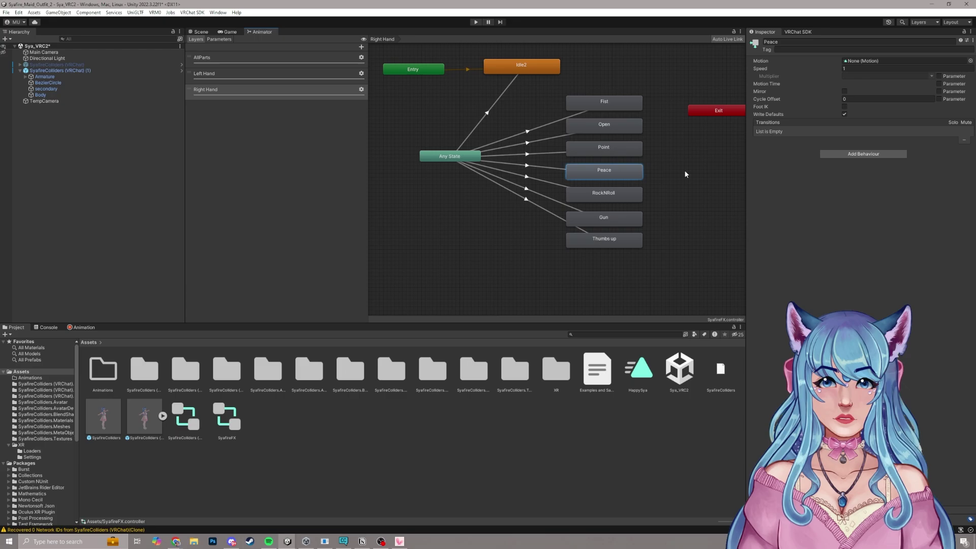
drag(641, 365, 874, 61)
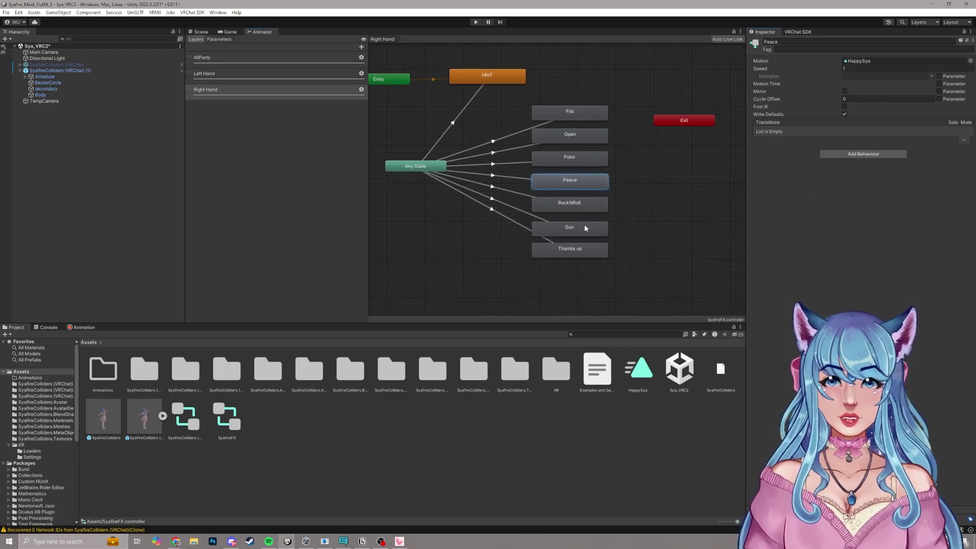
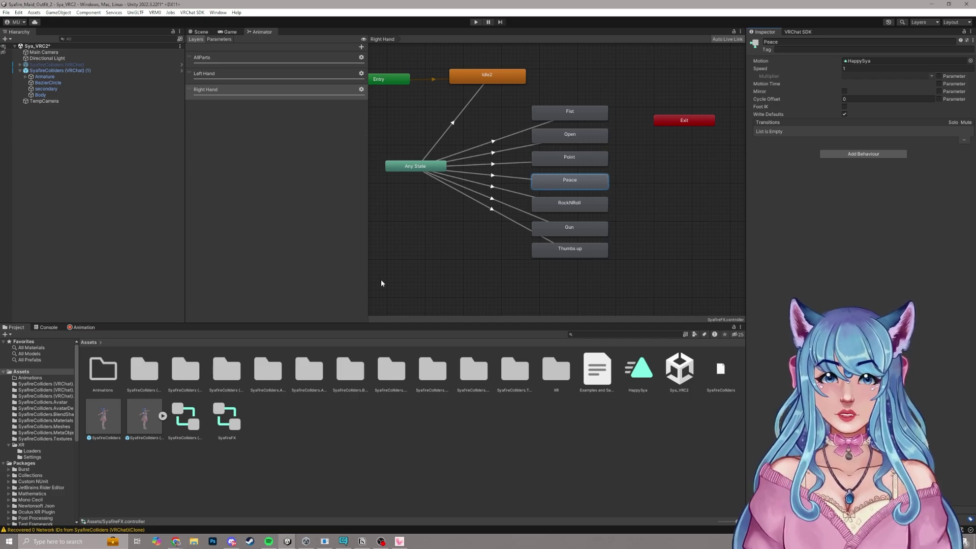
Create a new animation clip named SuprisedSya in the Assets folder for the SyafireColliders (VRChat) (1) avatar.
click(60, 72)
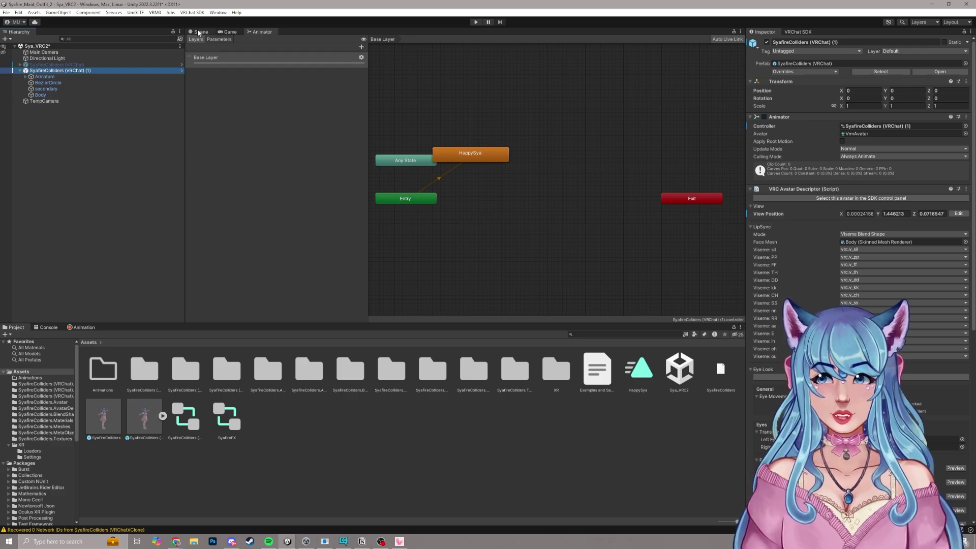
click(199, 32)
click(82, 328)
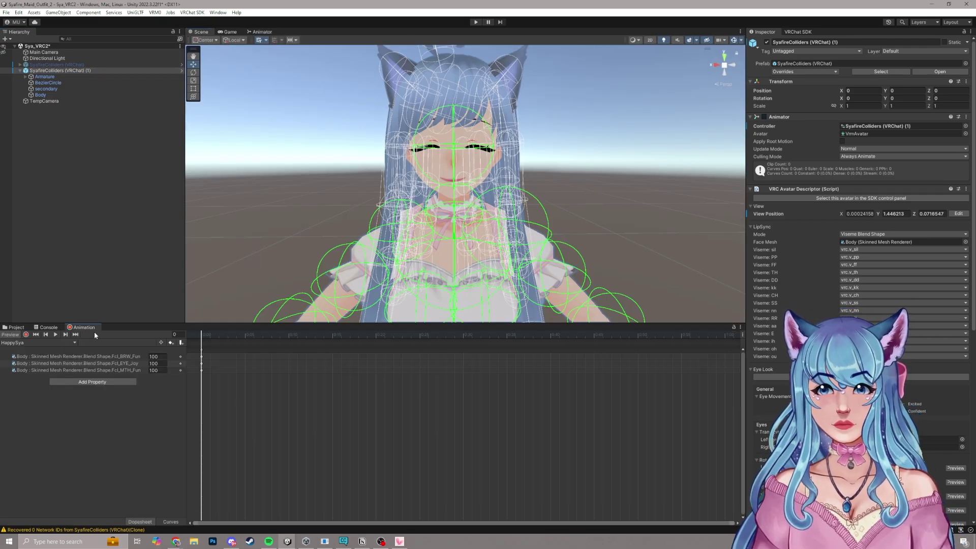
click(70, 342)
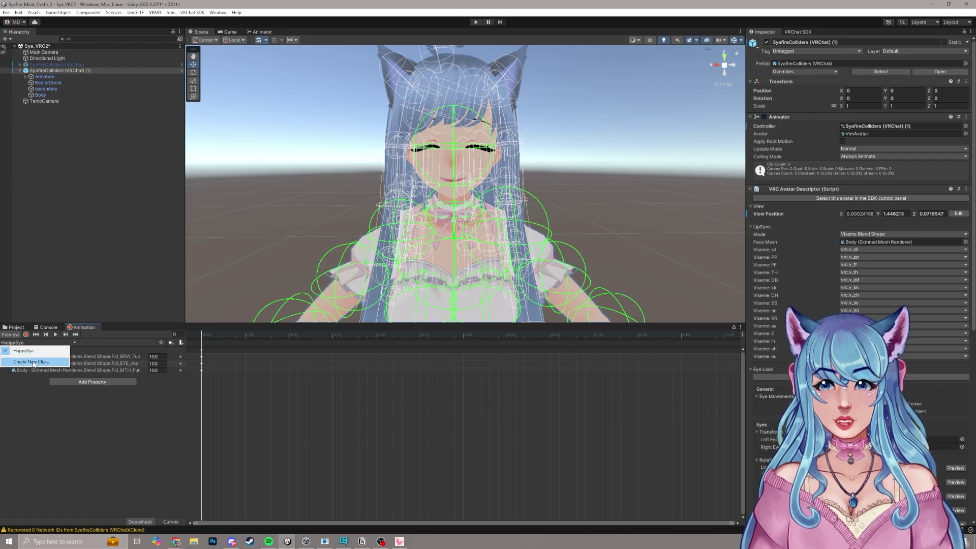
click(31, 362)
text(SuprisedSya)
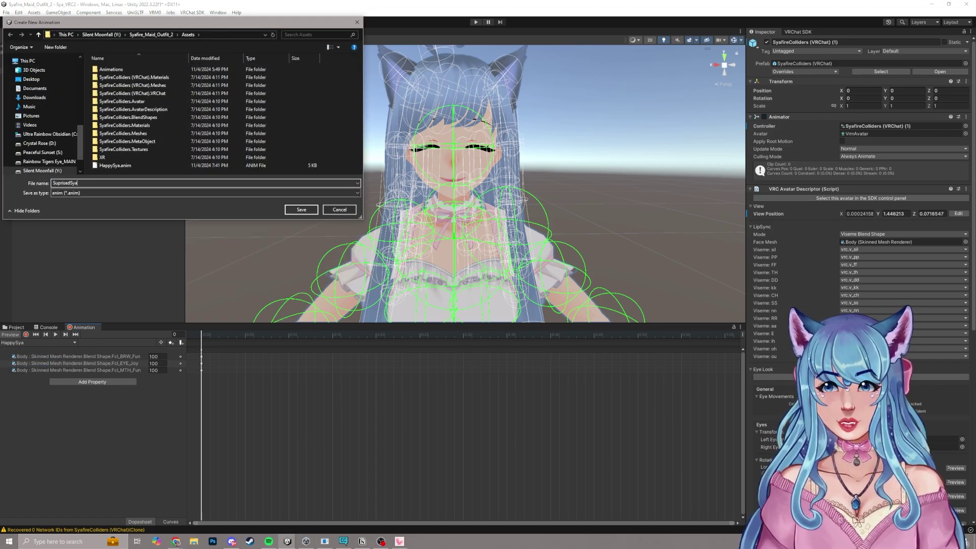
click(301, 209)
Record the Body mesh's Fcl_ALL_Surprised blend shape at 100 in the SuprisedSya clip.
middle_drag(408, 188, 471, 321)
click(26, 335)
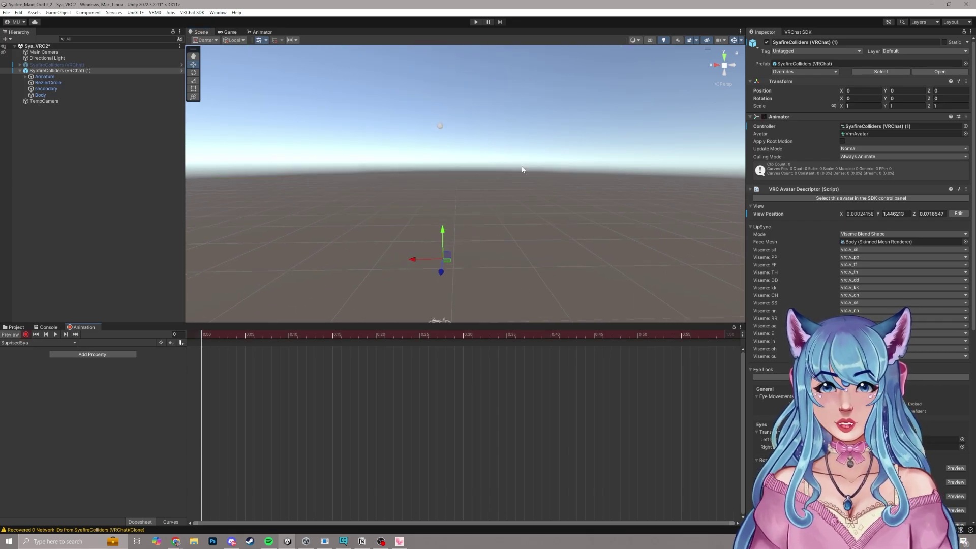
scroll(515, 175, down, 5)
scroll(520, 179, up, 10)
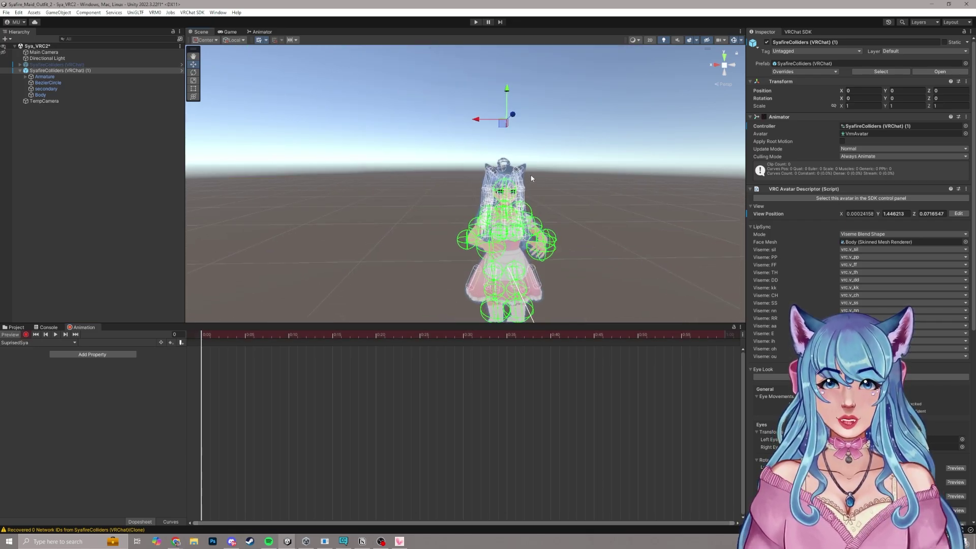
scroll(541, 181, up, 6)
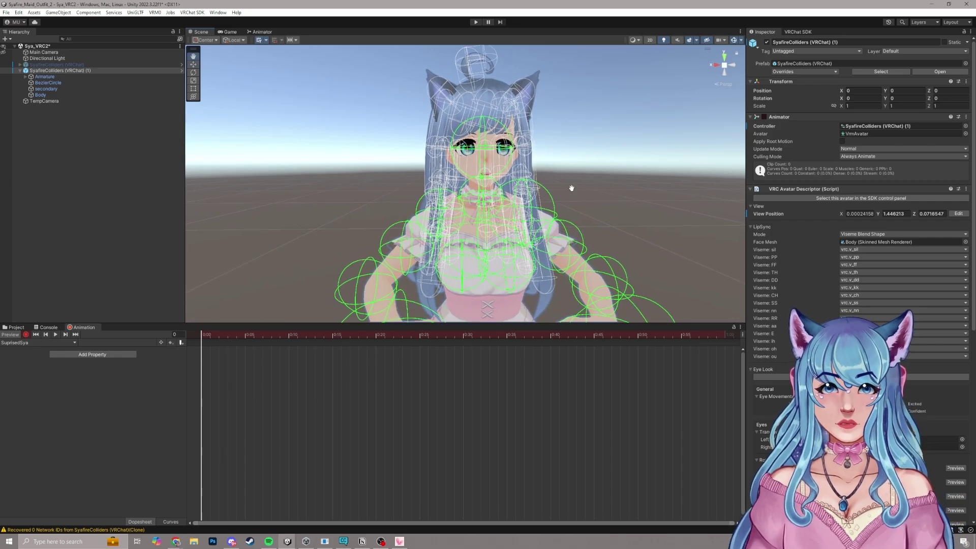
click(40, 95)
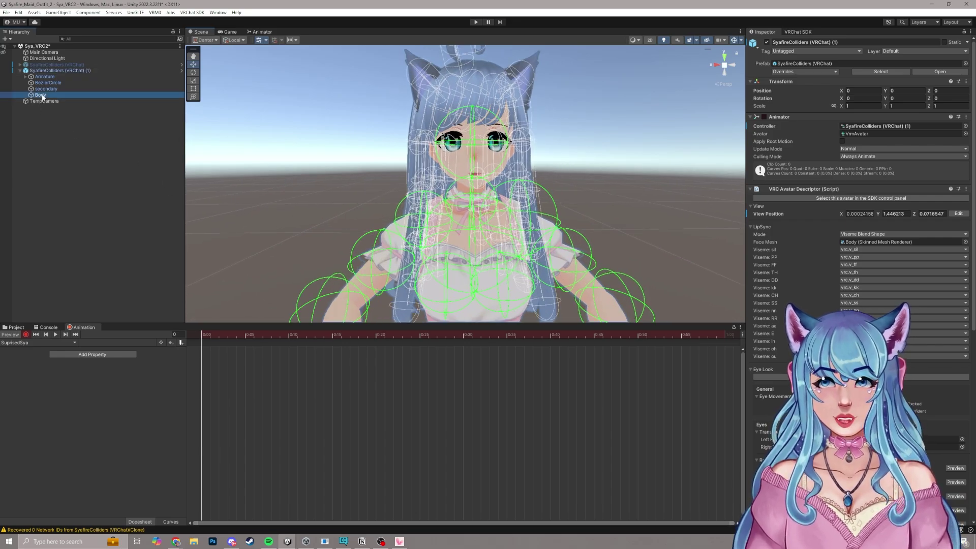
scroll(793, 234, down, 3)
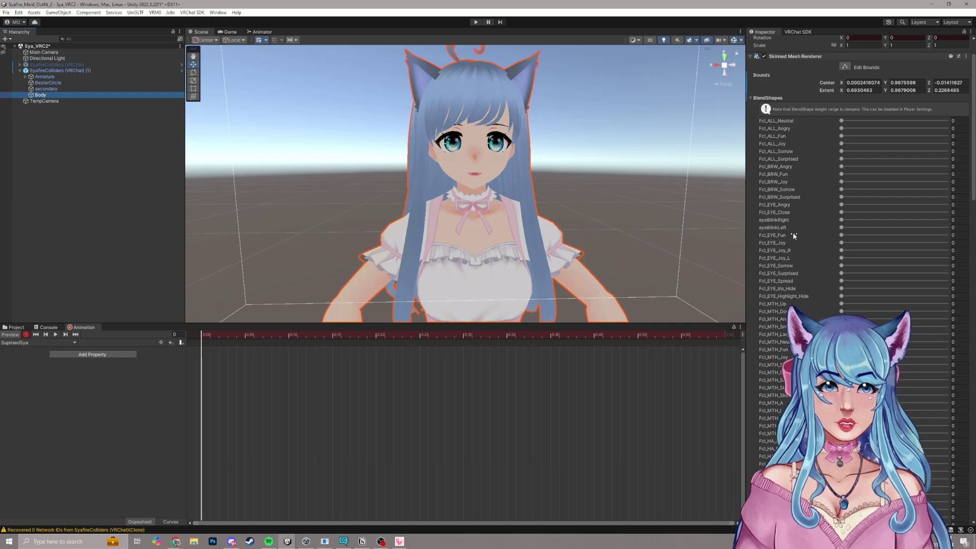
drag(815, 163, 956, 161)
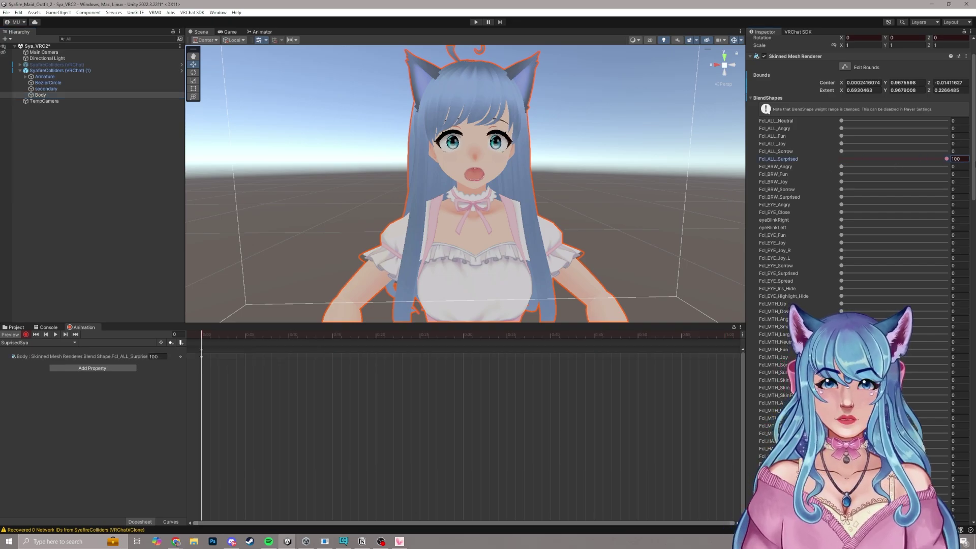
Open the SyafireFX controller and assign the SuprisedSya animation as the motion of the Left Hand layer's Point state.
click(16, 328)
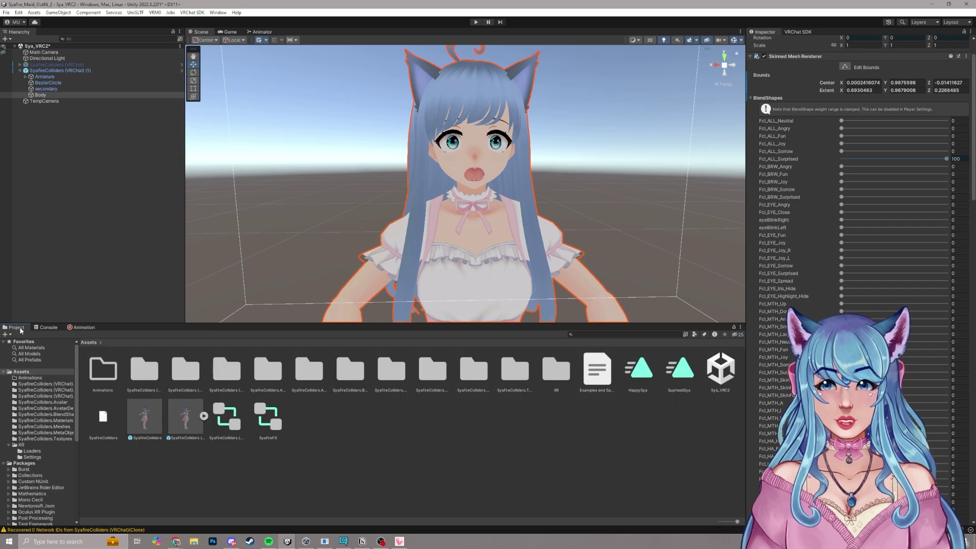
click(681, 376)
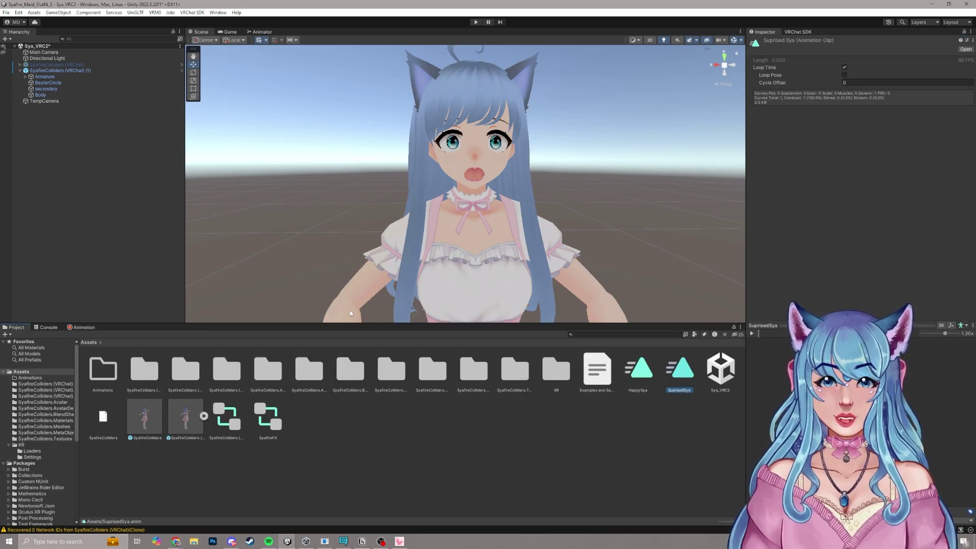
click(261, 32)
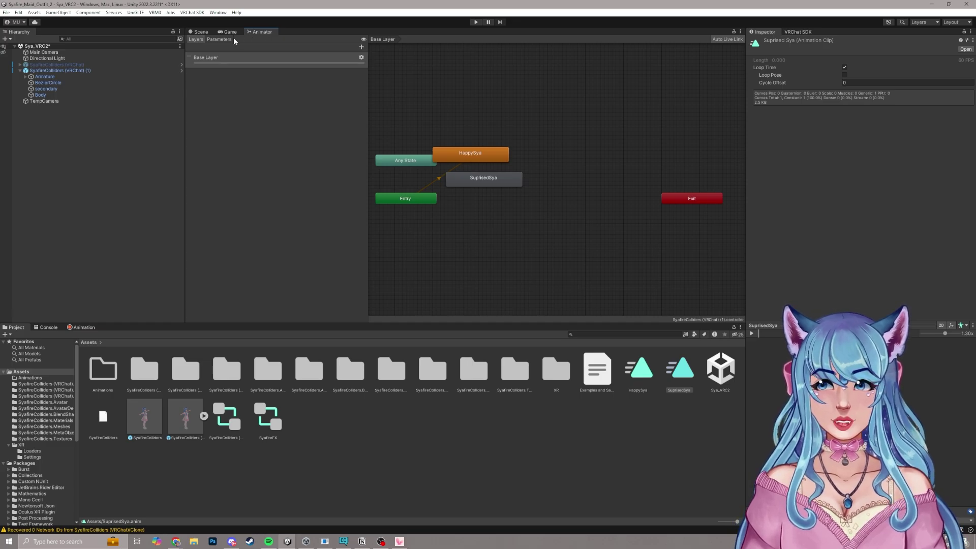
click(270, 420)
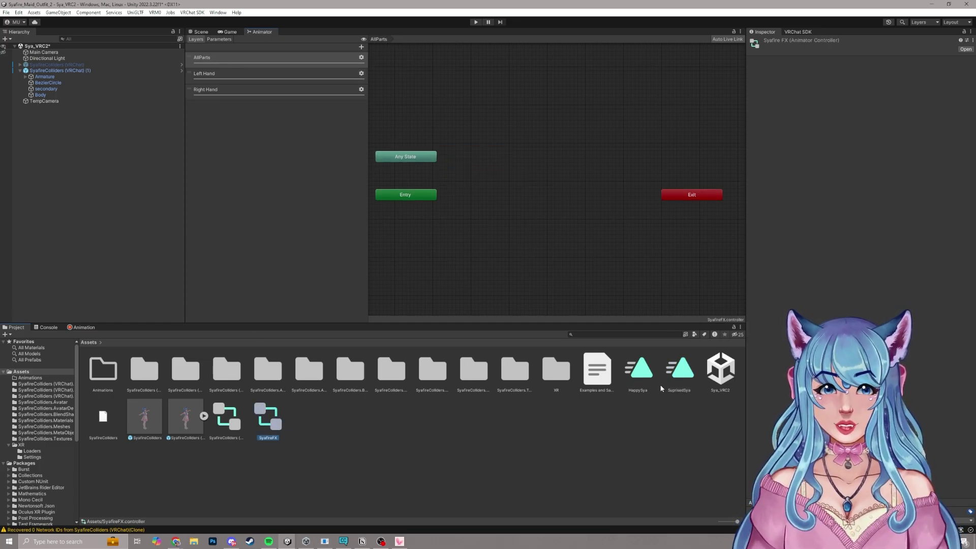
click(280, 78)
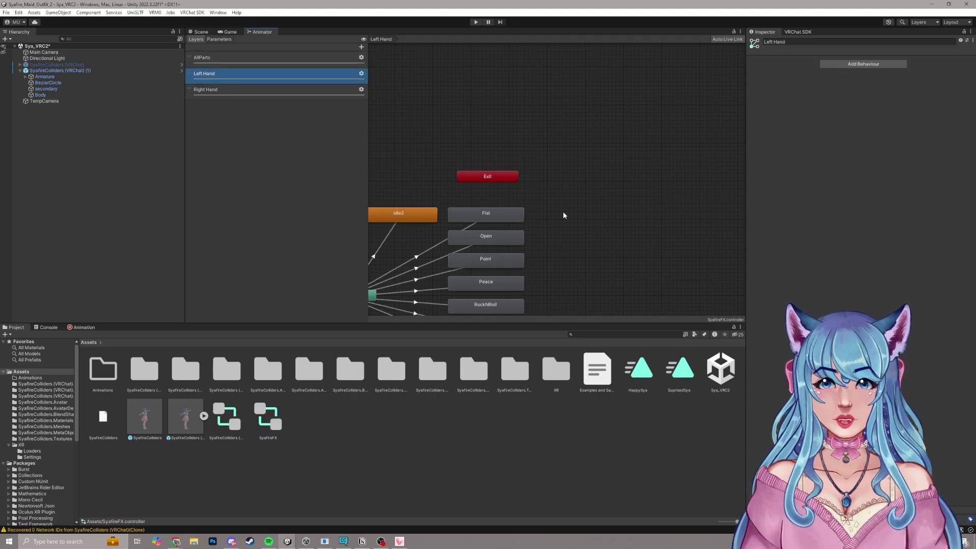
middle_drag(562, 211, 609, 127)
click(552, 174)
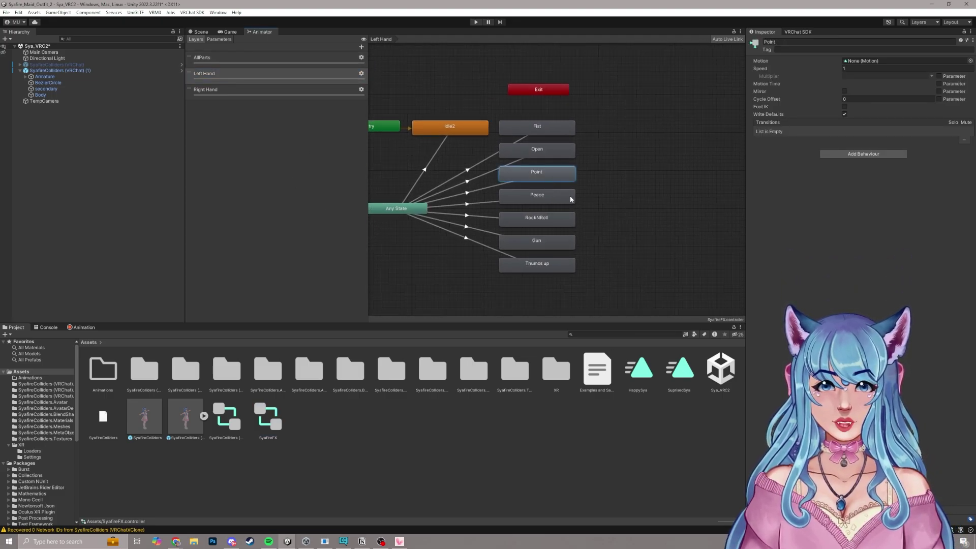
drag(680, 370, 870, 66)
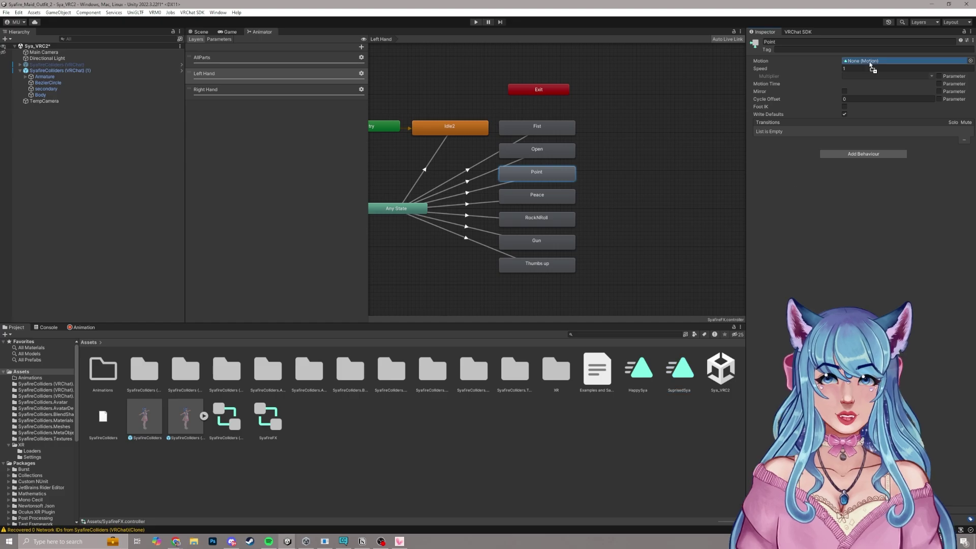
Assign the SuprisedSya animation as the motion of the Right Hand layer's Point state.
click(289, 94)
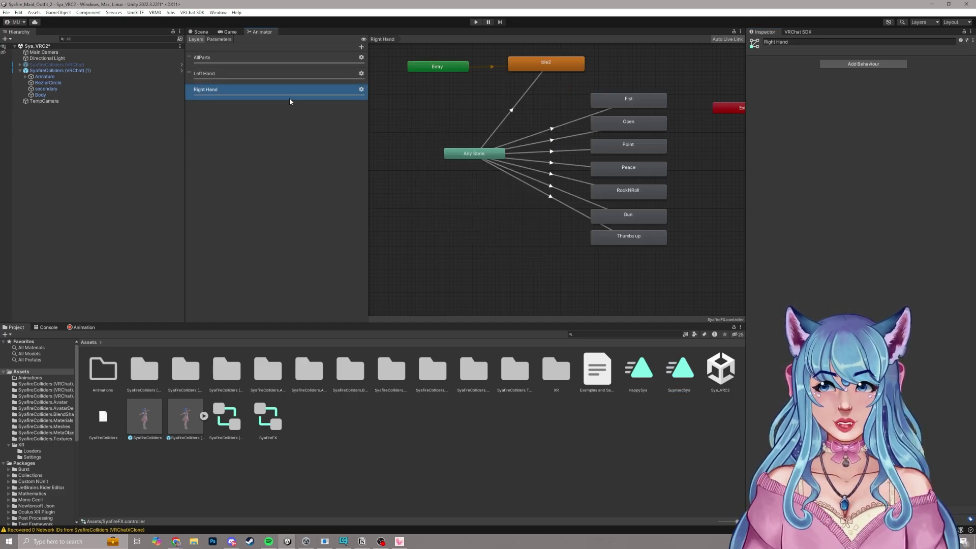
key(ctrl+z)
drag(688, 360, 864, 61)
middle_drag(502, 227, 477, 245)
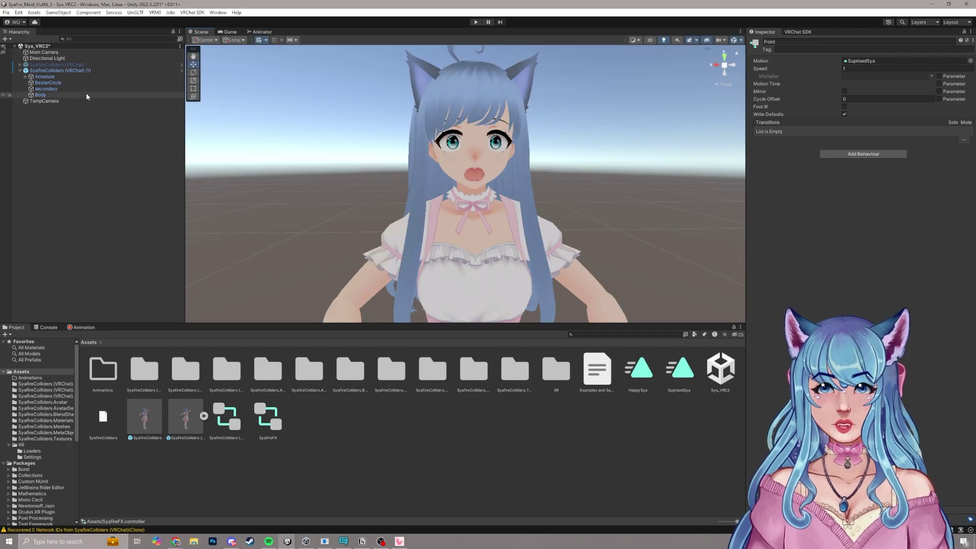
Create a new animation clip named AngrySya in the Assets folder for the SyafireColliders (VRChat) (1) avatar.
click(57, 70)
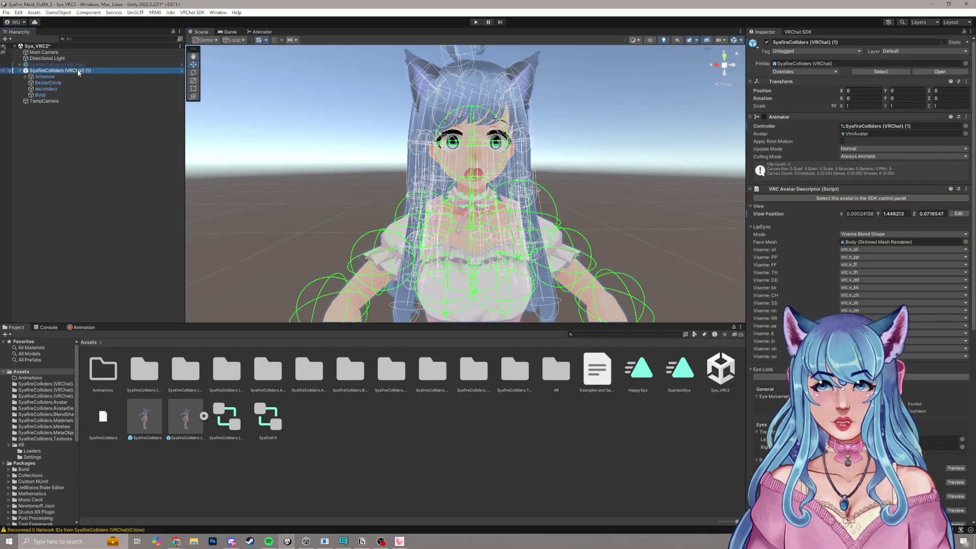
click(83, 328)
click(76, 344)
click(38, 371)
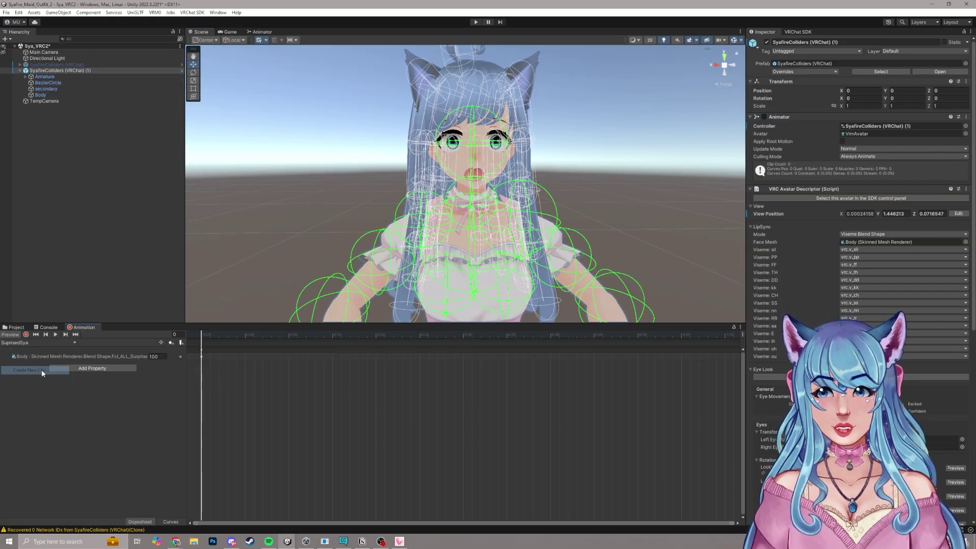
text(AngrySya)
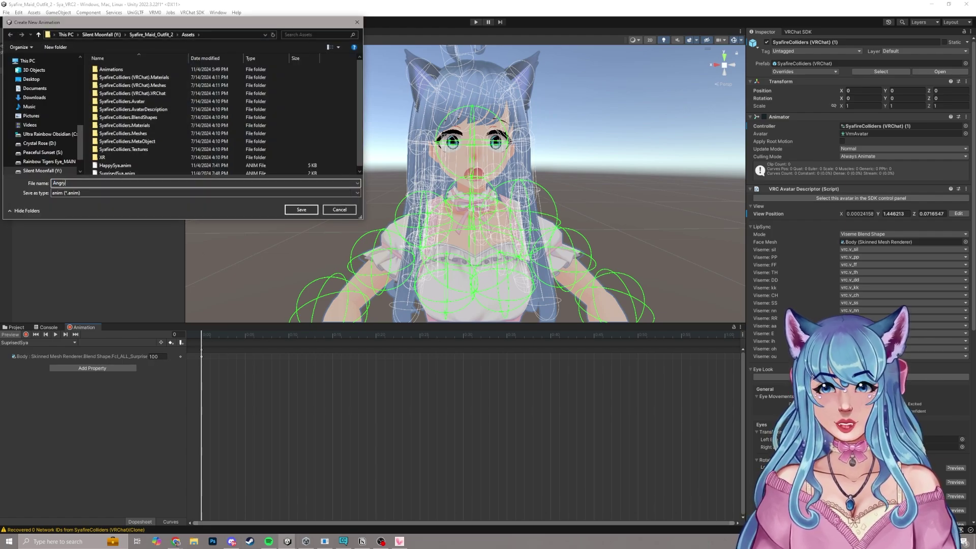
click(301, 210)
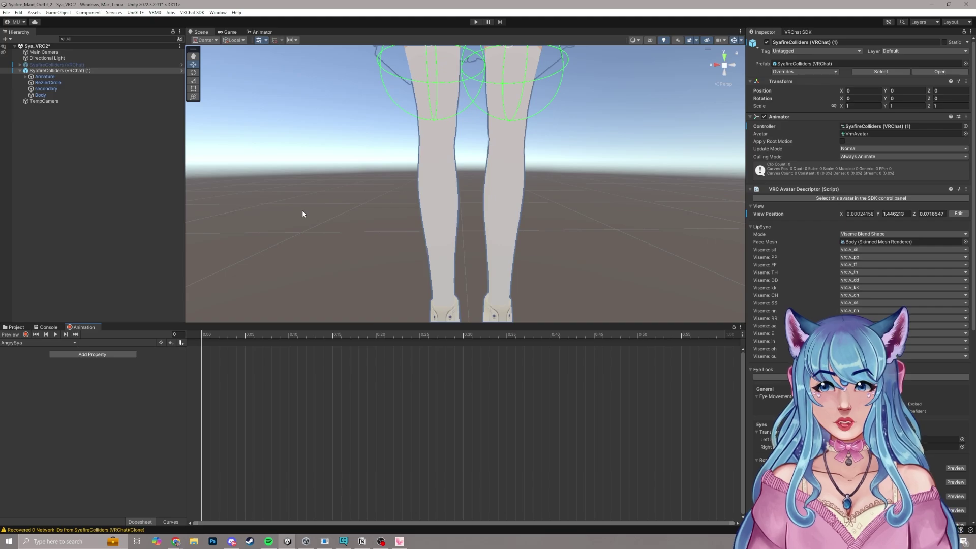
Select the avatar's Body mesh and record its Fcl_ALL_Angry blend shape at about 38.8 in the AngrySya clip.
scroll(529, 310, down, 5)
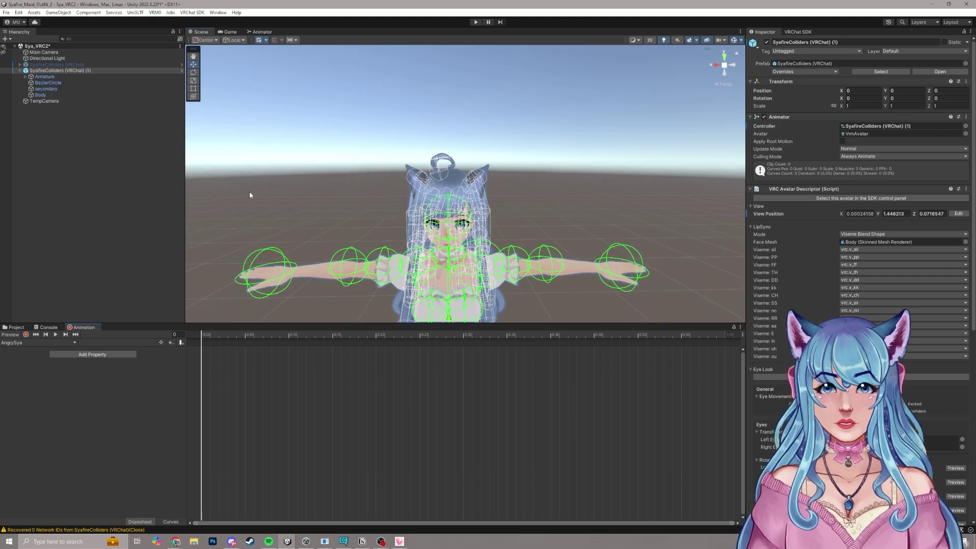
click(40, 94)
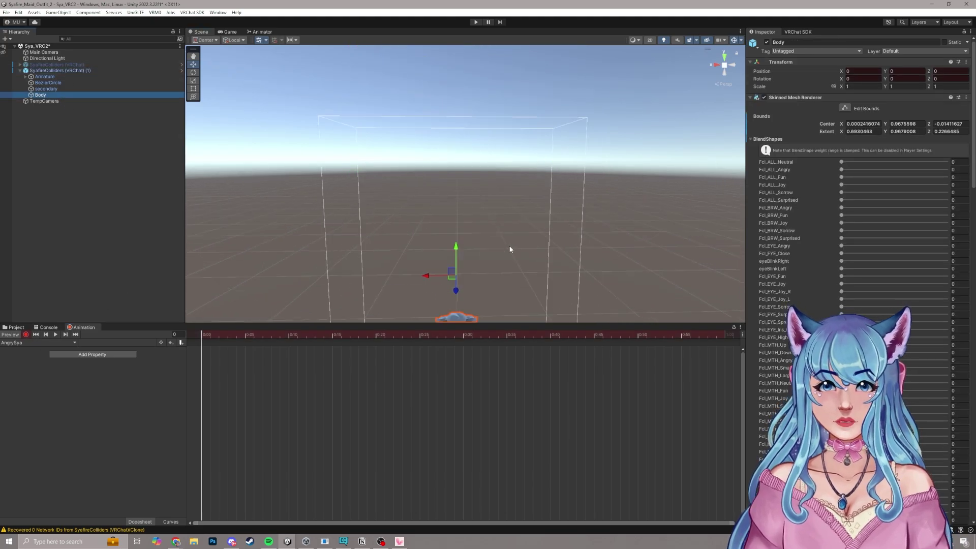
scroll(435, 166, up, 5)
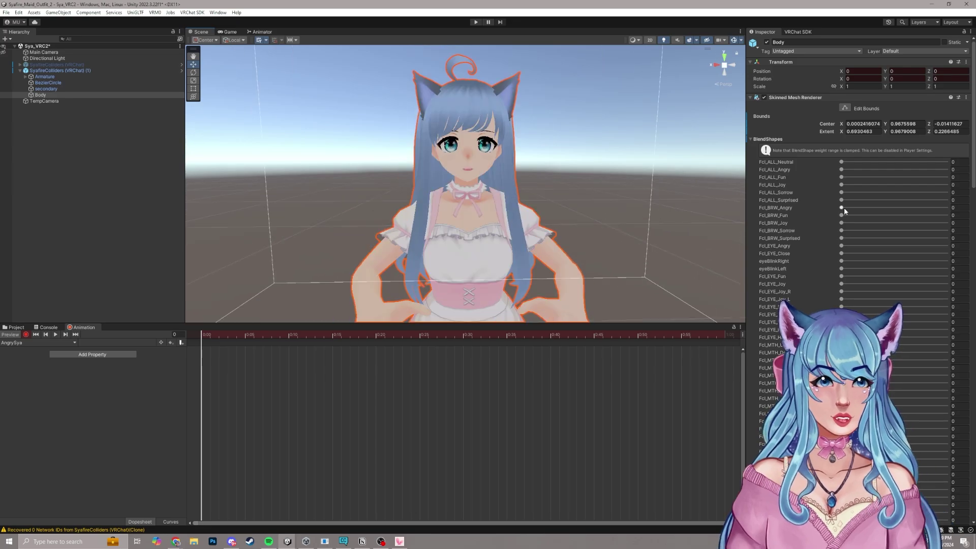
drag(844, 207, 821, 206)
drag(841, 169, 883, 176)
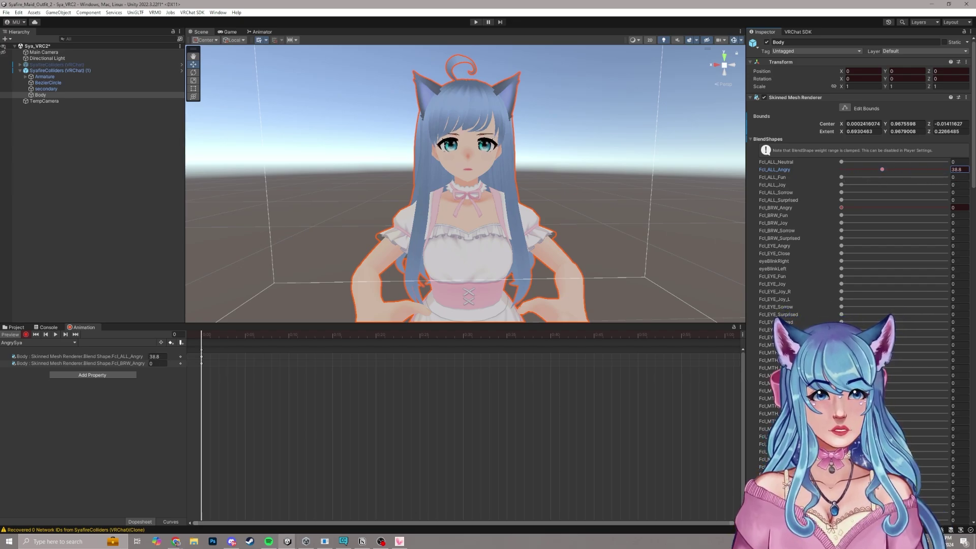
Record Fcl_MTH_Angry at about 17.8 and Fcl_EYE_Sorrow at 100, and remove the Fcl_BRW_Angry property from the AngrySya clip.
mouse_move(842, 359)
mouse_down()
mouse_move(941, 364)
mouse_move(859, 361)
mouse_up()
drag(841, 306, 937, 309)
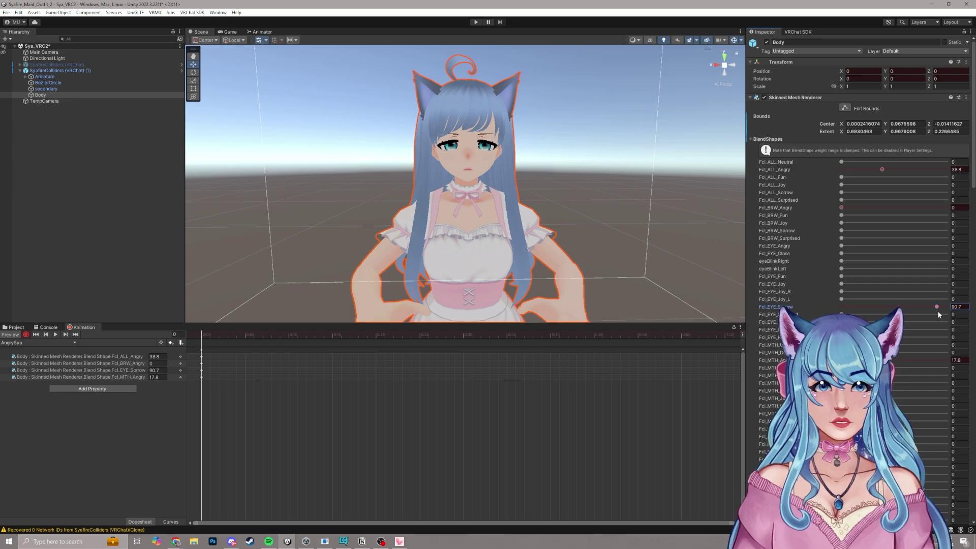
drag(937, 310, 949, 308)
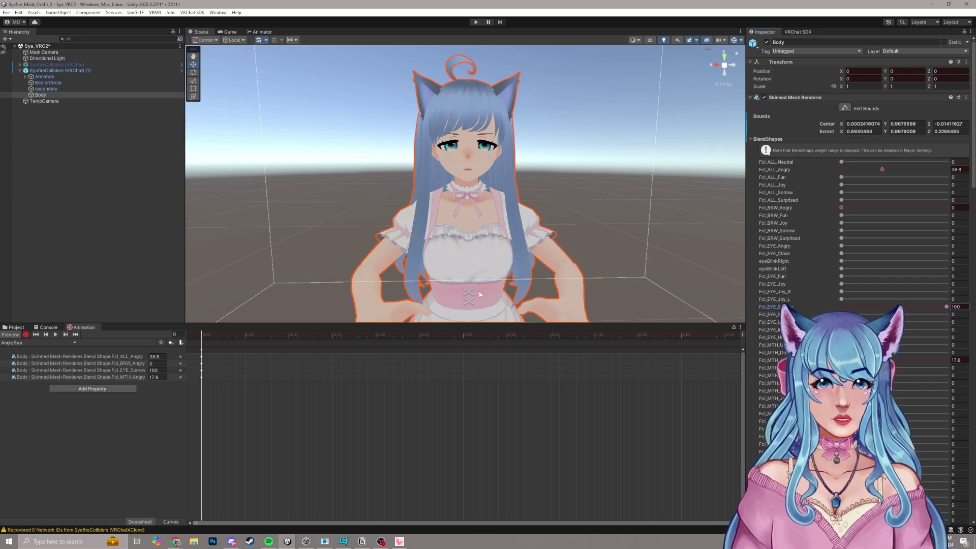
click(135, 364)
key(Delete)
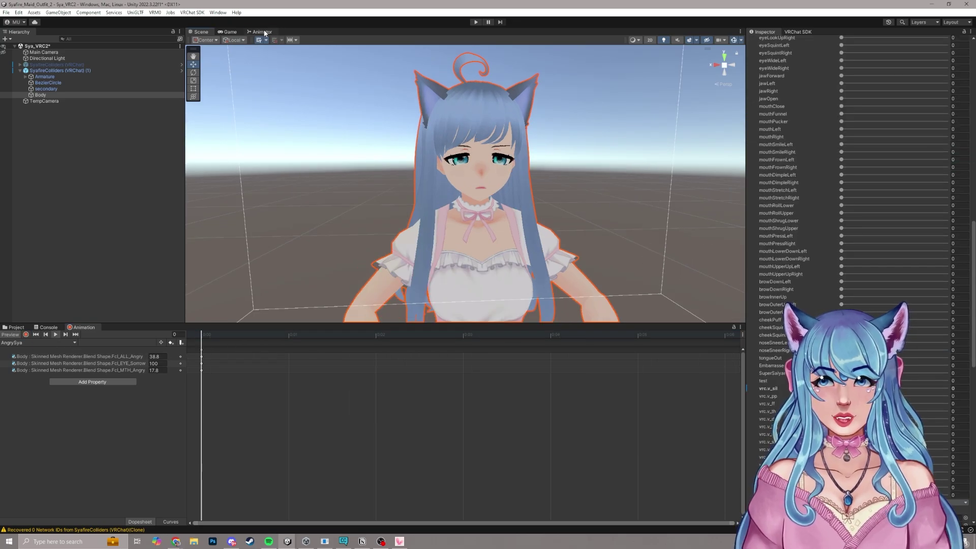
Open the SyafireFX controller and assign the AngrySya animation as the motion of the Left Hand layer's Fist state.
click(262, 32)
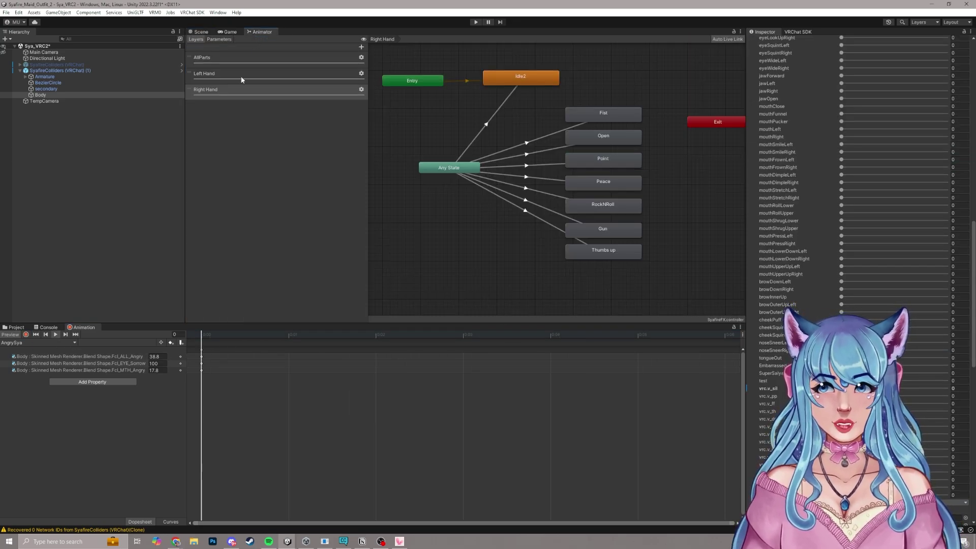
click(17, 328)
click(309, 418)
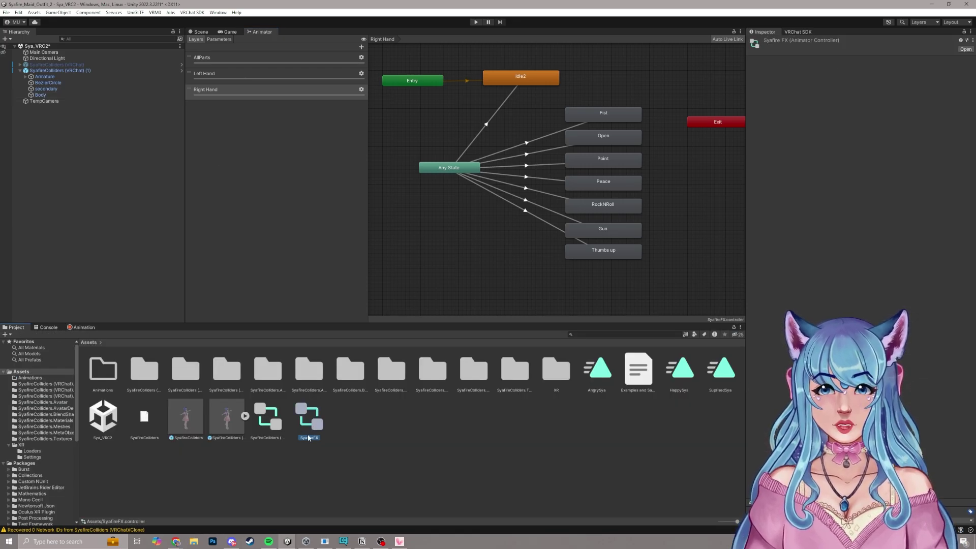
click(255, 76)
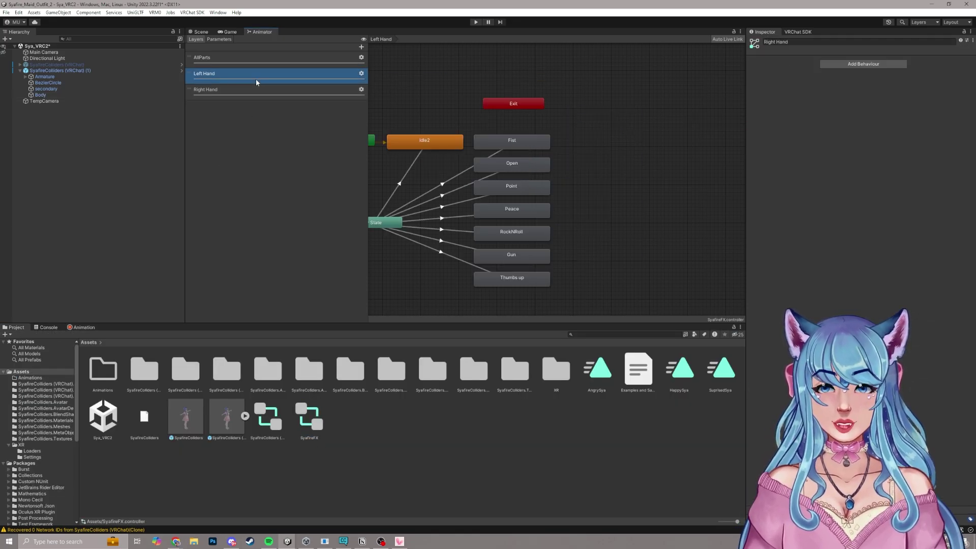
click(522, 139)
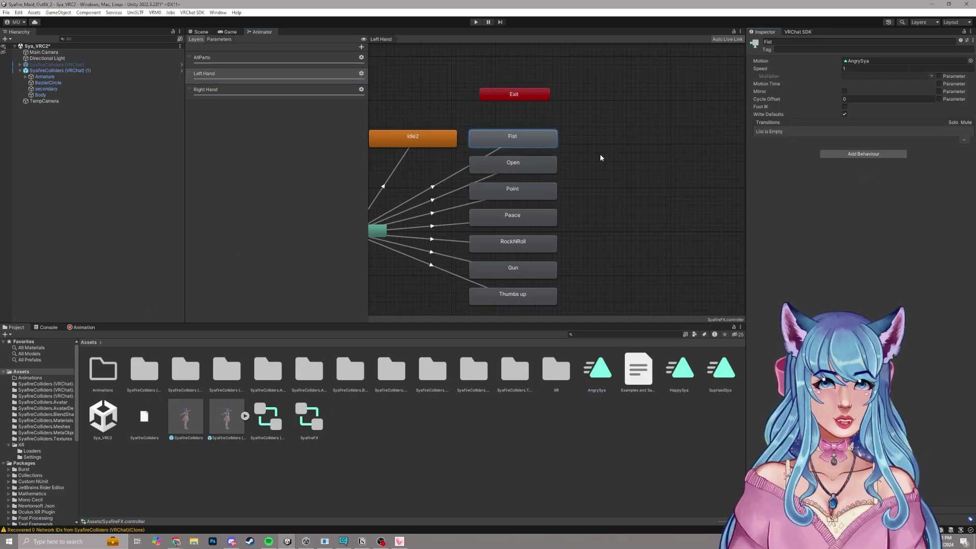
Assign the AngrySya animation as the motion of the Right Hand layer's Fist state.
click(254, 89)
click(632, 110)
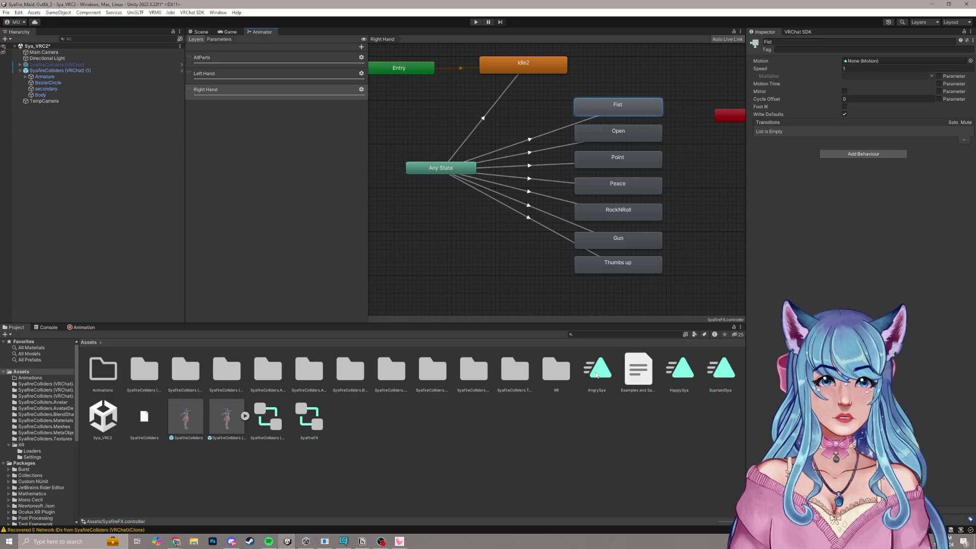
Examine the motions of the Right Hand layer's Open, Point, Peace and RockNRoll states.
click(632, 138)
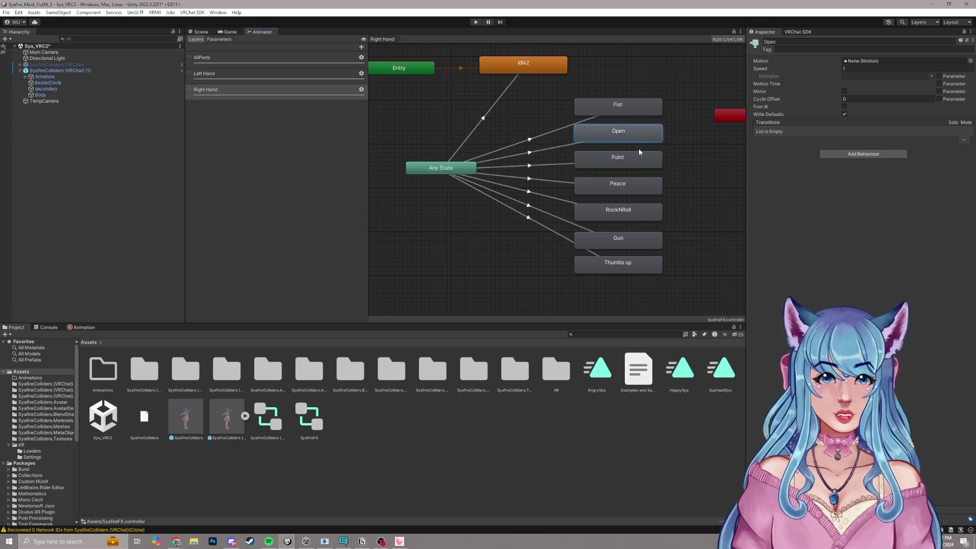
click(642, 160)
click(635, 184)
click(636, 212)
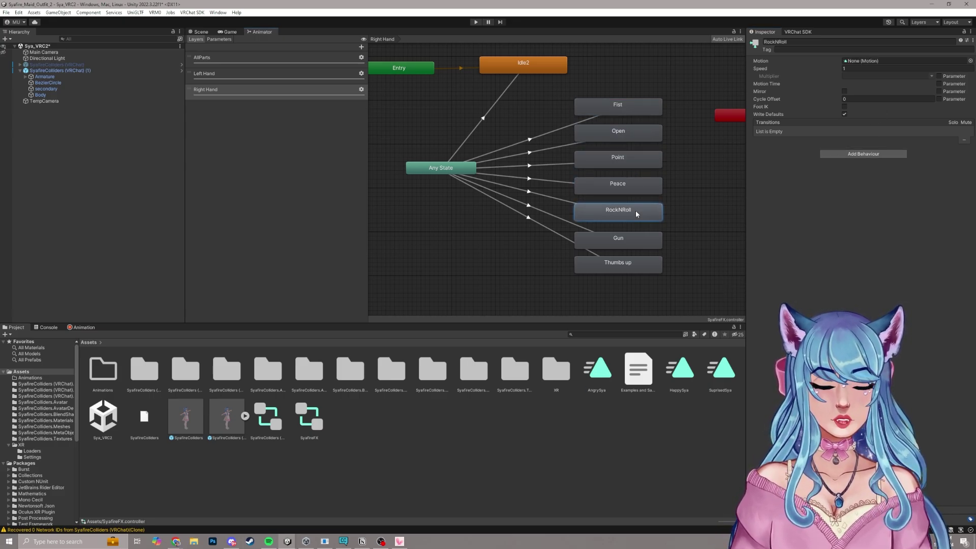
middle_drag(679, 227, 659, 224)
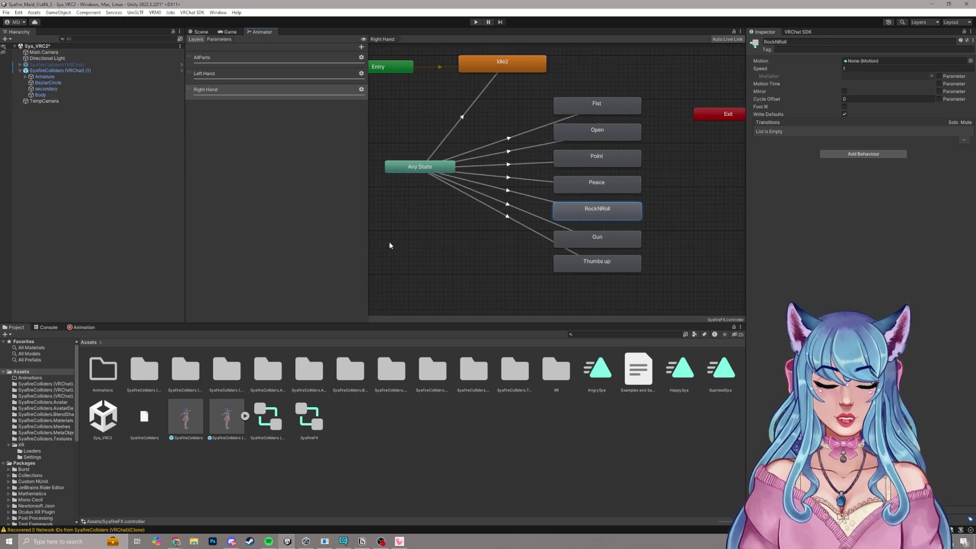
Create a new animation clip named SayenSya in the Assets folder for the SyafireColliders (VRChat) (1) avatar.
click(76, 71)
click(205, 33)
click(82, 327)
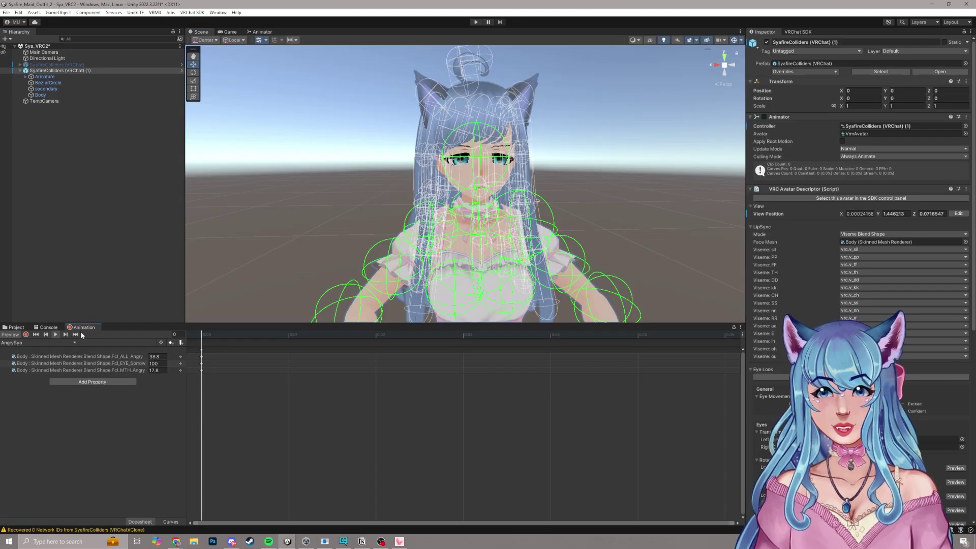
click(47, 342)
click(30, 378)
text(SyaSaye)
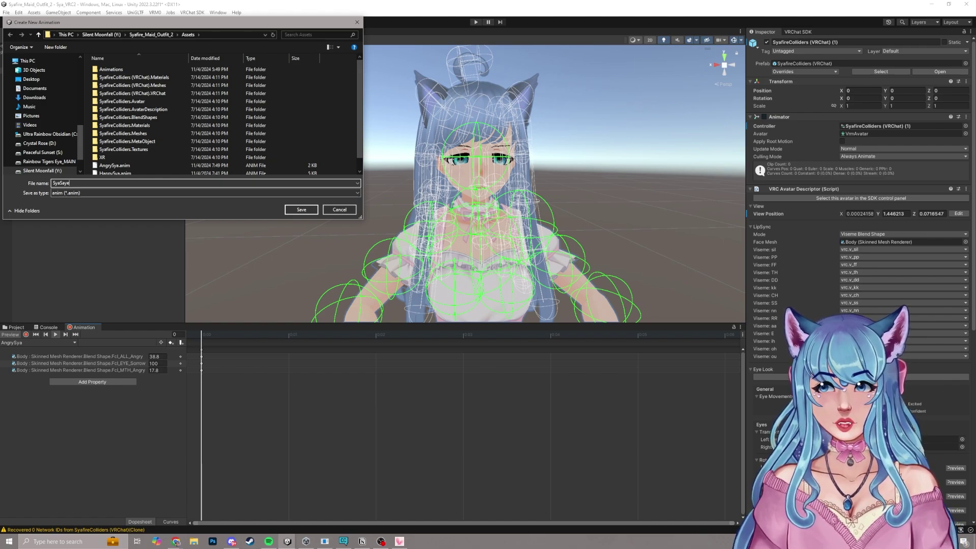
key(BackSpace)
key(BackSpace)
key(BackSpace)
key(BackSpace)
key(BackSpace)
key(BackSpace)
key(BackSpace)
text(ayenSya)
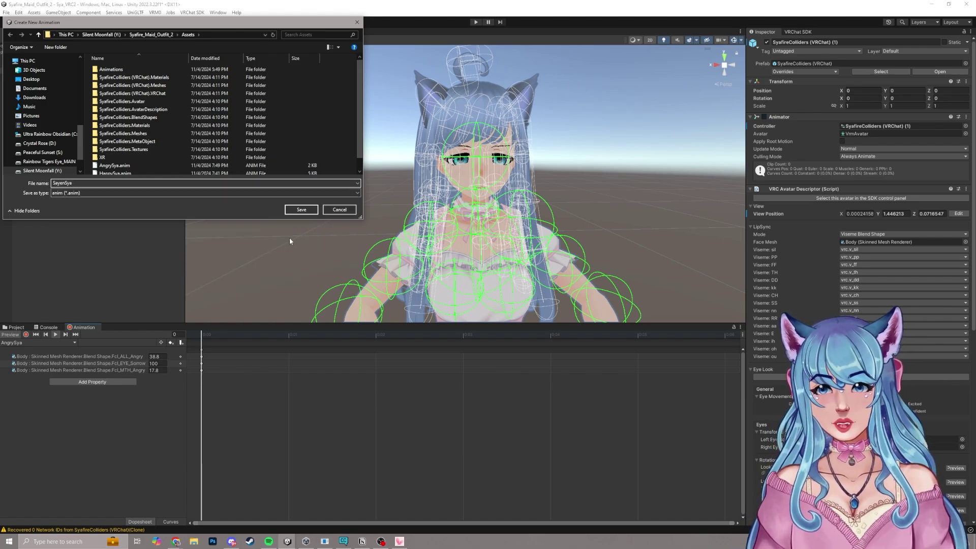
key(Return)
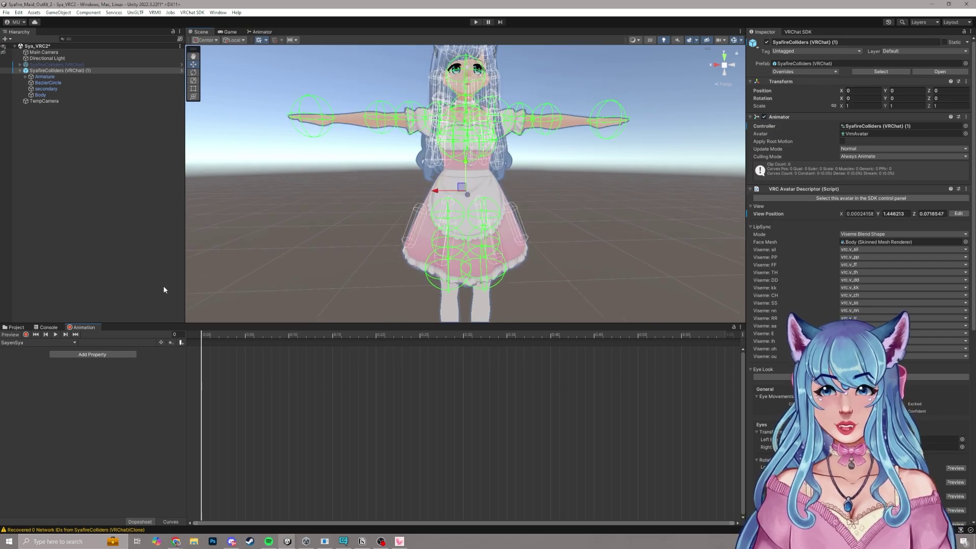
Record only the Body mesh's Super Saiyan blend shape at 100 in the SayenSya clip, and stop recording.
click(25, 334)
click(72, 96)
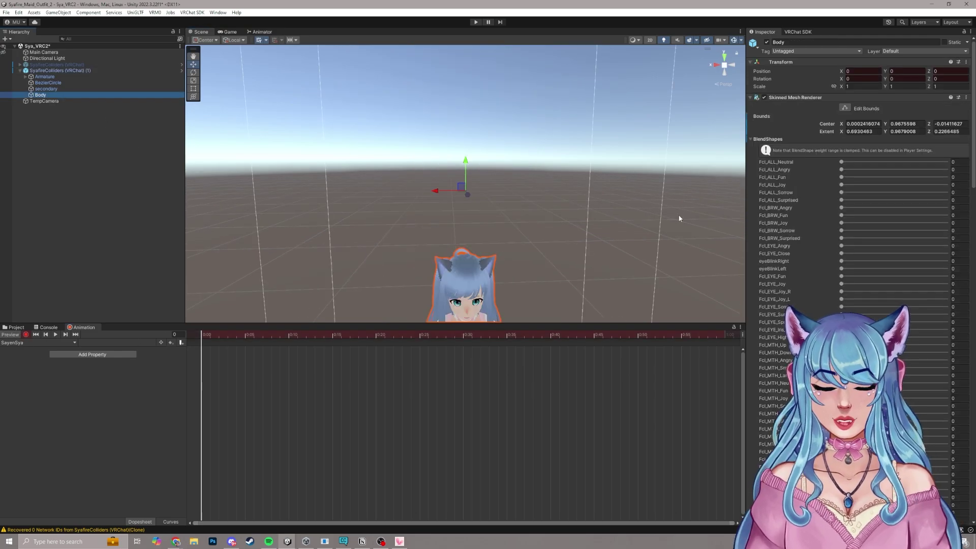
key(f)
scroll(859, 254, down, 15)
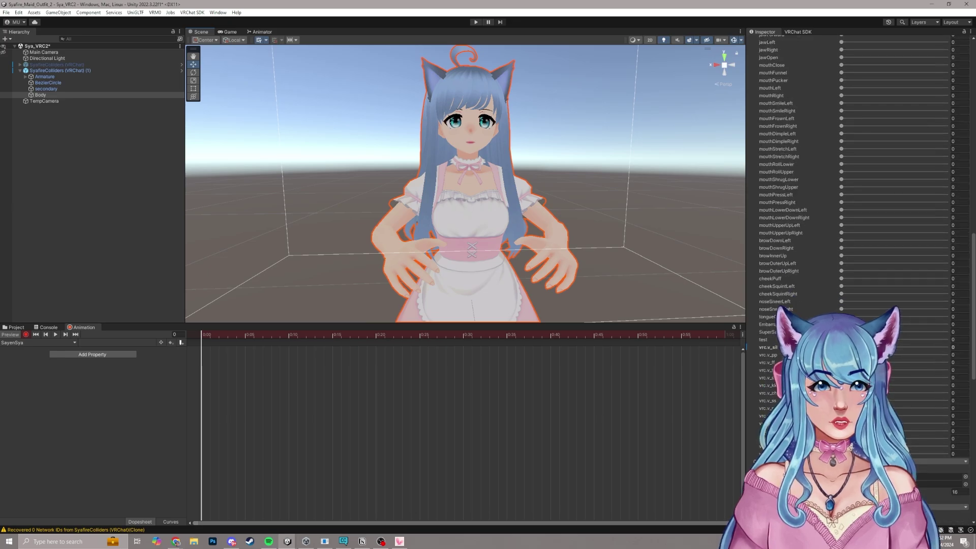
drag(841, 332, 949, 332)
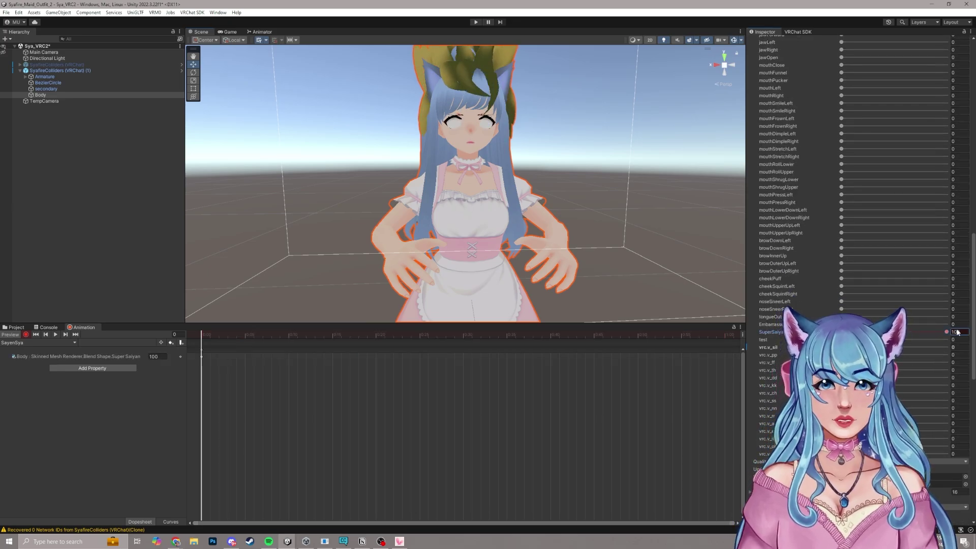
scroll(584, 272, down, 2)
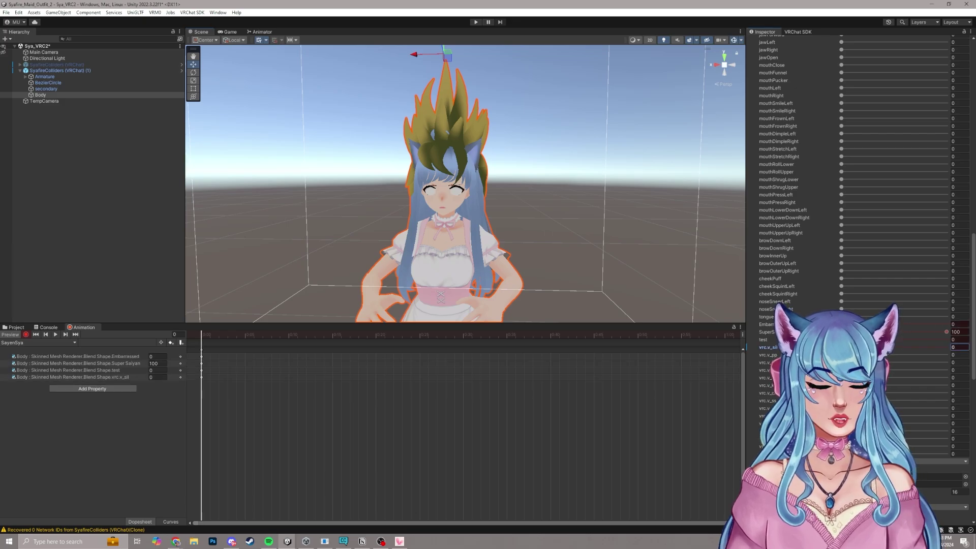
scroll(893, 340, up, 10)
scroll(893, 339, up, 10)
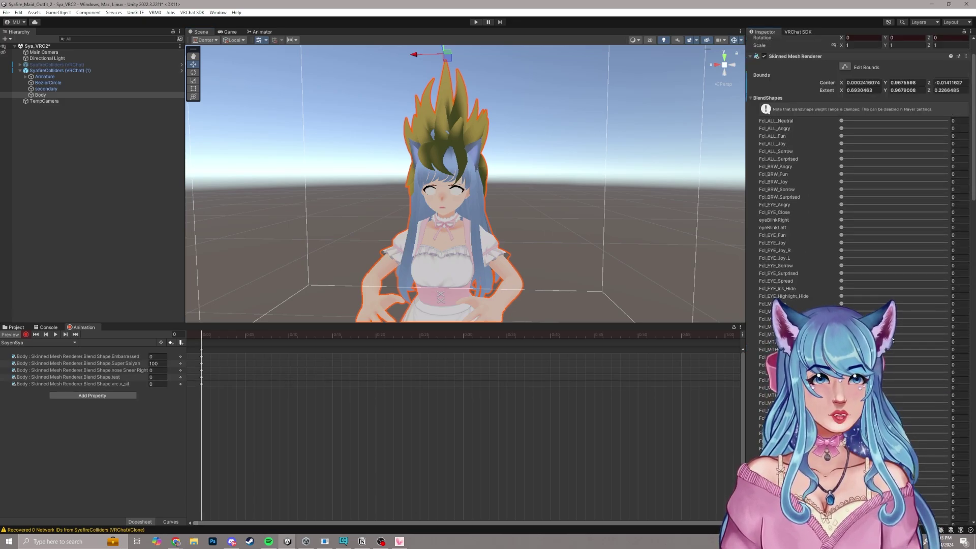
alt+drag(501, 260, 540, 218)
scroll(503, 271, up, 3)
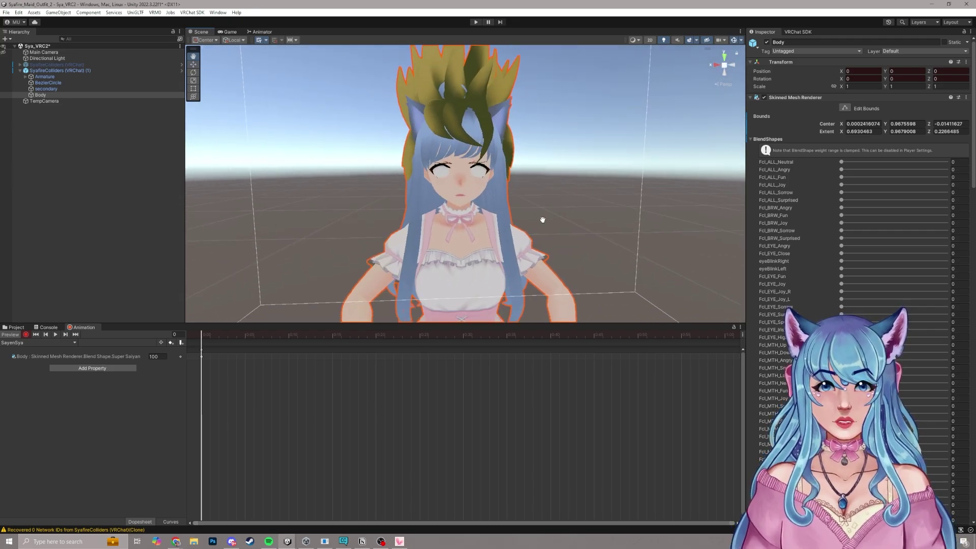
click(26, 334)
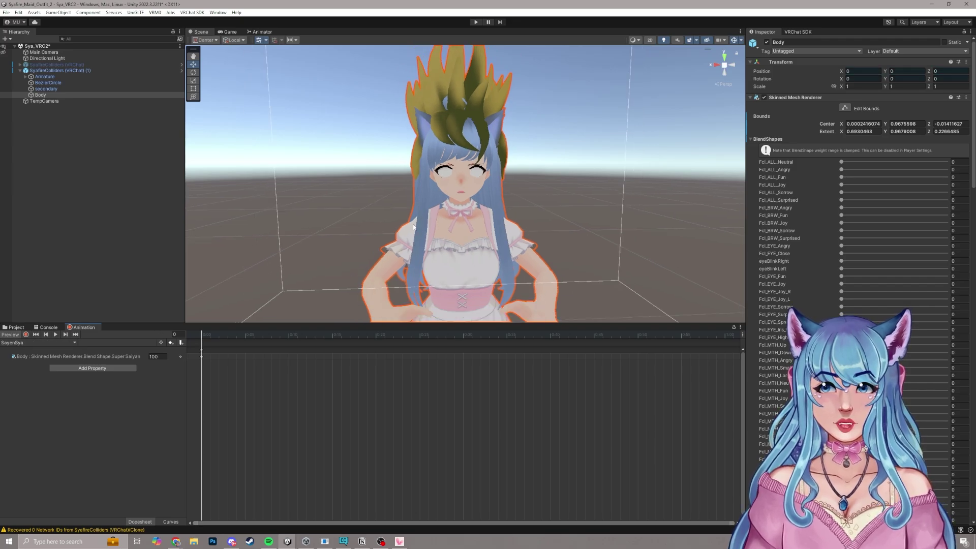
Open the SyafireFX controller and assign the SayenSya animation as the motion of the Left Hand layer's RockNRoll state.
click(263, 32)
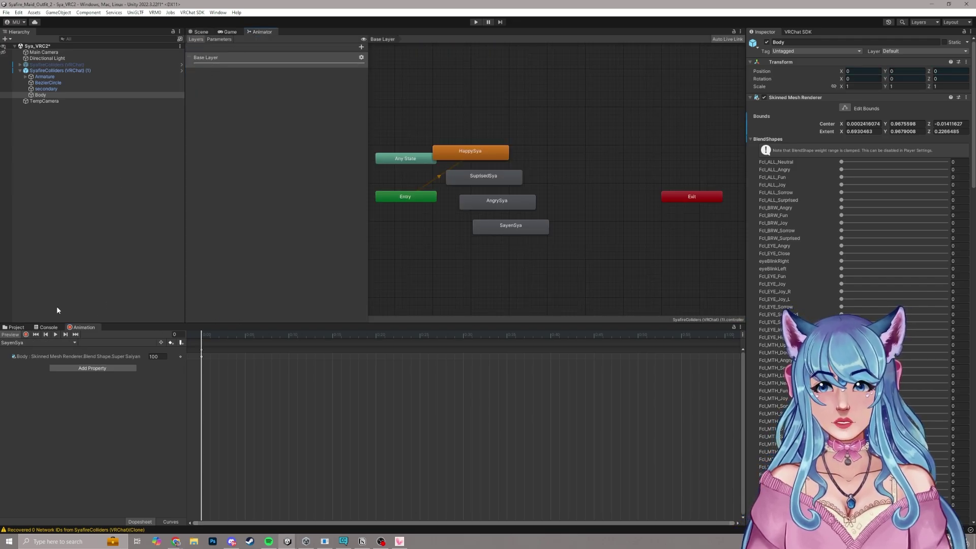
click(15, 327)
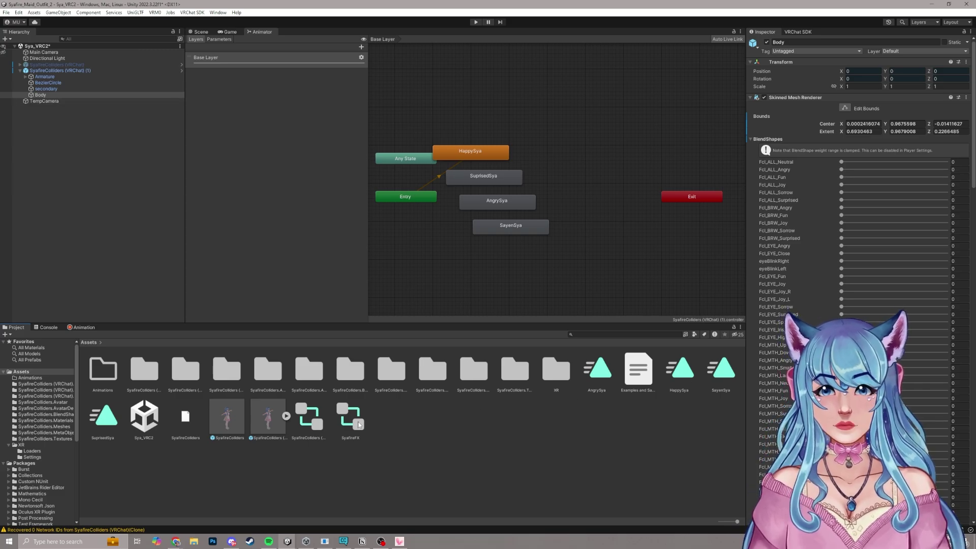
click(344, 422)
click(274, 74)
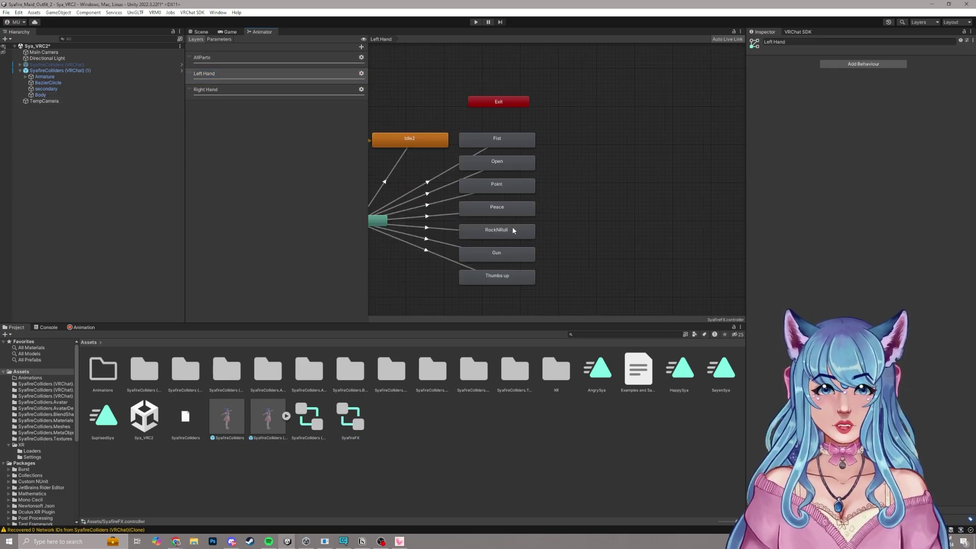
click(496, 230)
drag(835, 84, 858, 61)
Assign the SayenSya animation as the motion of the Right Hand layer's RockNRoll state.
click(282, 92)
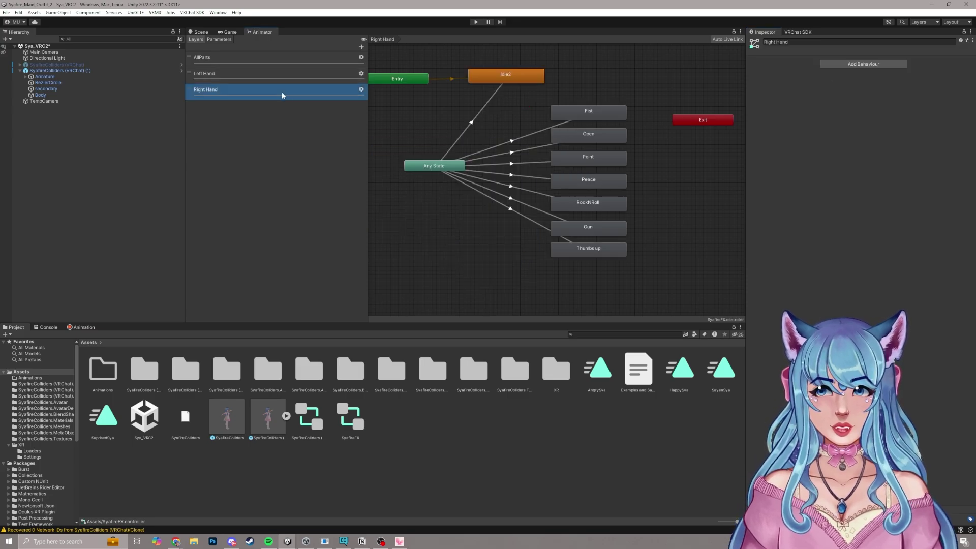
click(592, 209)
drag(855, 98, 871, 61)
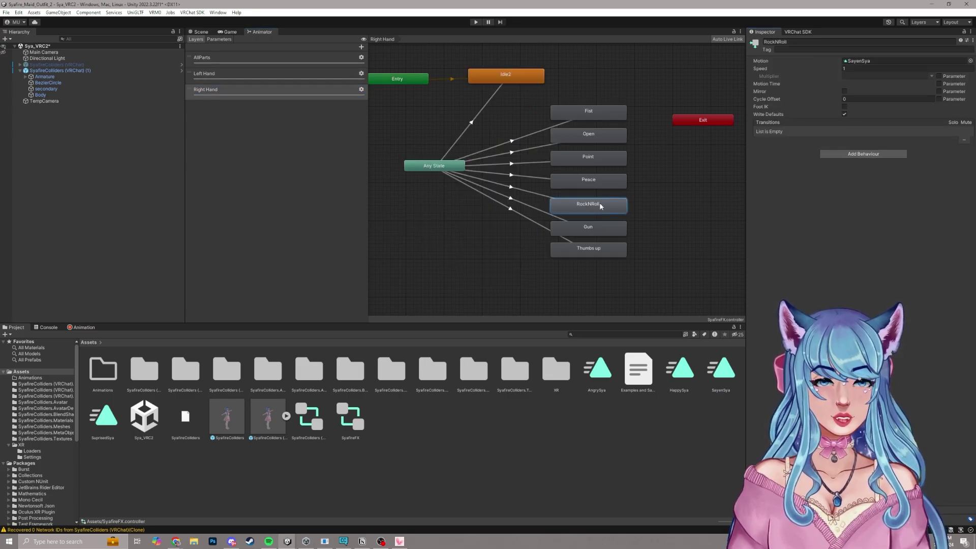
Examine the motions of the Right Hand layer's Gun, Open and Thumbs up states.
click(617, 230)
click(588, 135)
click(598, 250)
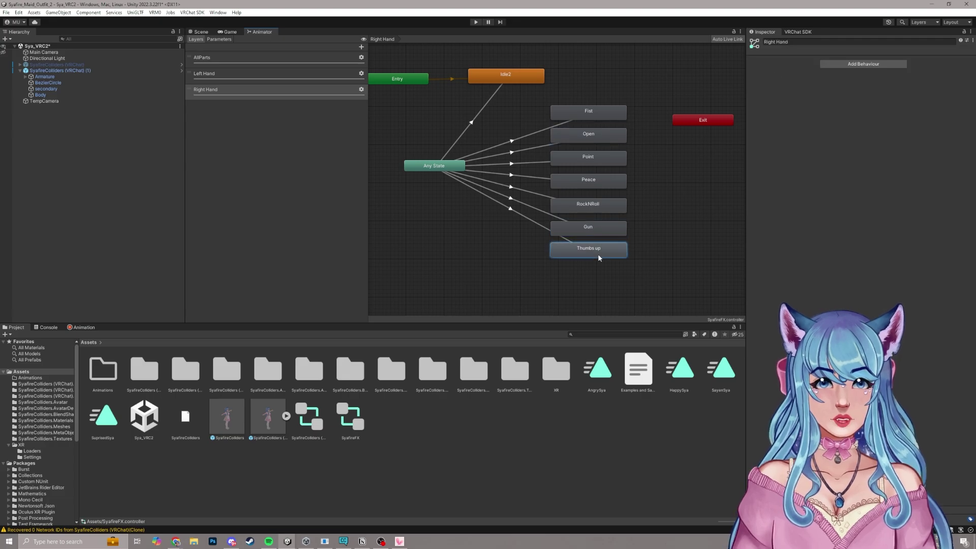
click(597, 231)
click(599, 134)
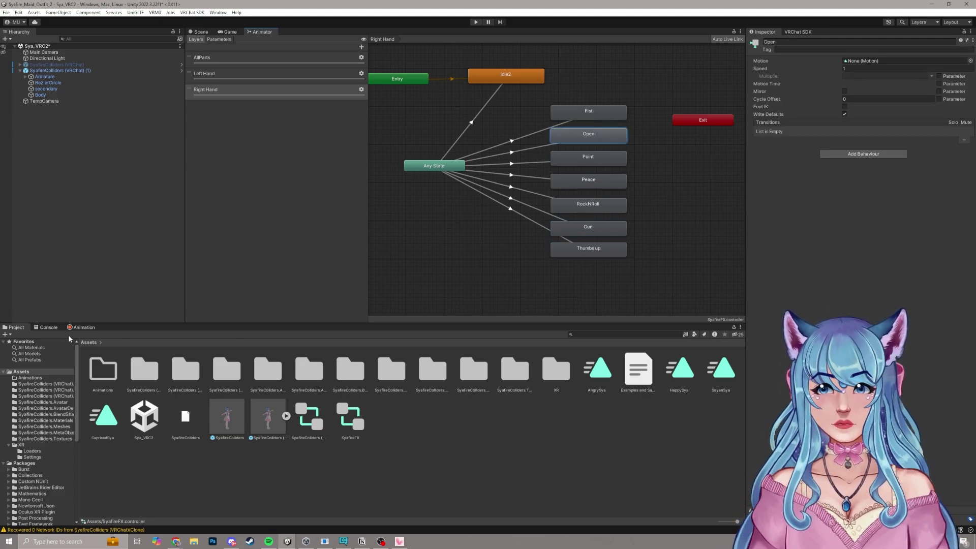
click(610, 230)
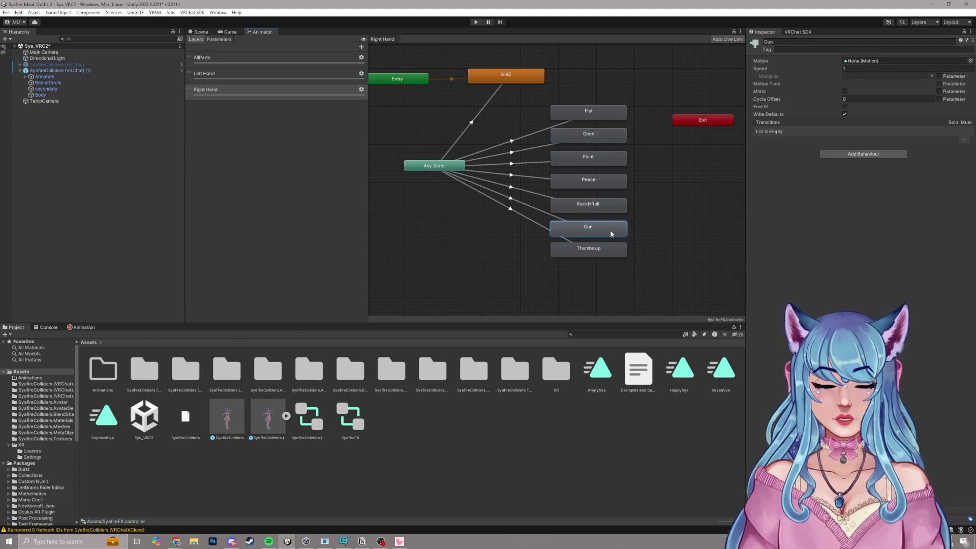
middle_drag(628, 240, 603, 234)
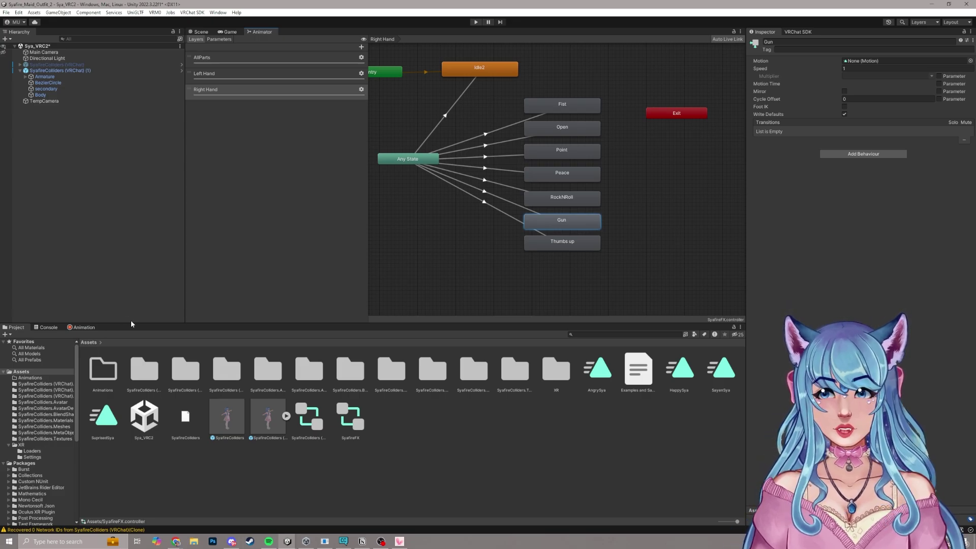
Create a new animation clip named SmugSya in the Assets folder.
click(82, 328)
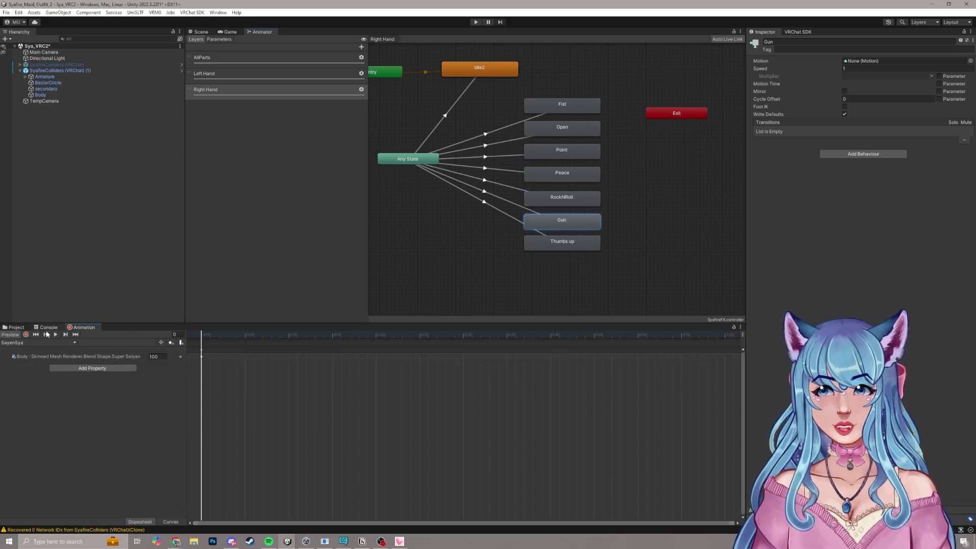
click(70, 344)
click(53, 383)
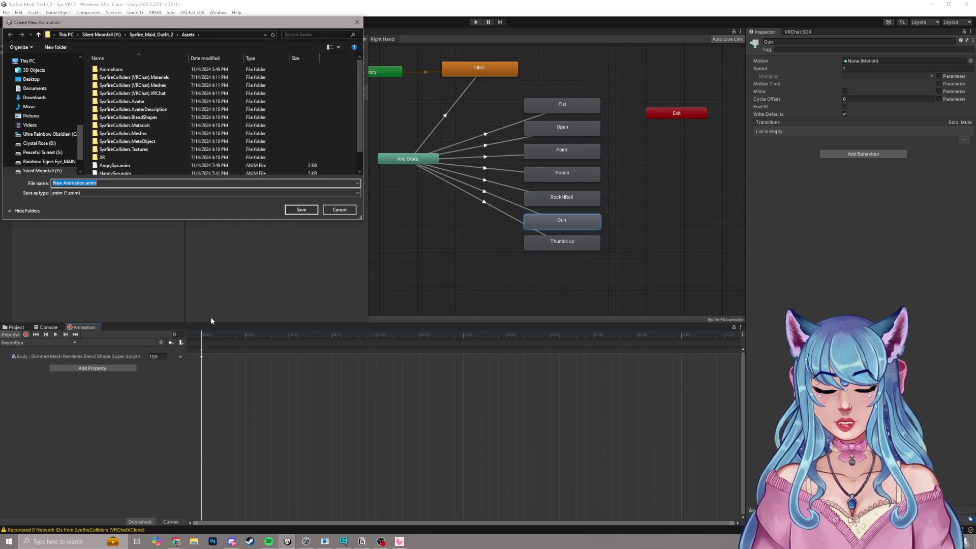
text(SmugSya)
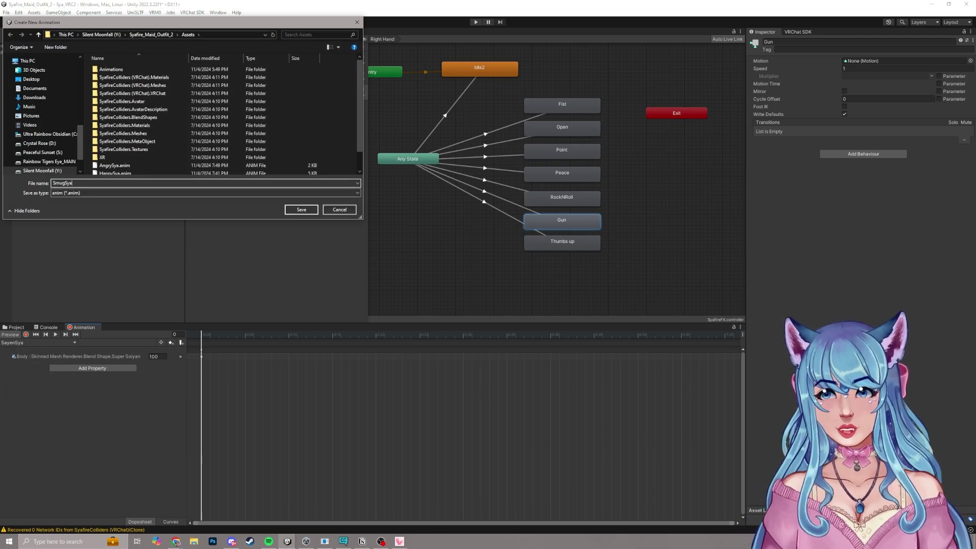
click(301, 210)
Record the Body mesh's Fcl_EYE_Joy_R at 29, Fcl_EYE_Joy_L at 30.1 and Fcl_MTH_Up at 100 in the SmugSya clip.
click(96, 73)
click(200, 31)
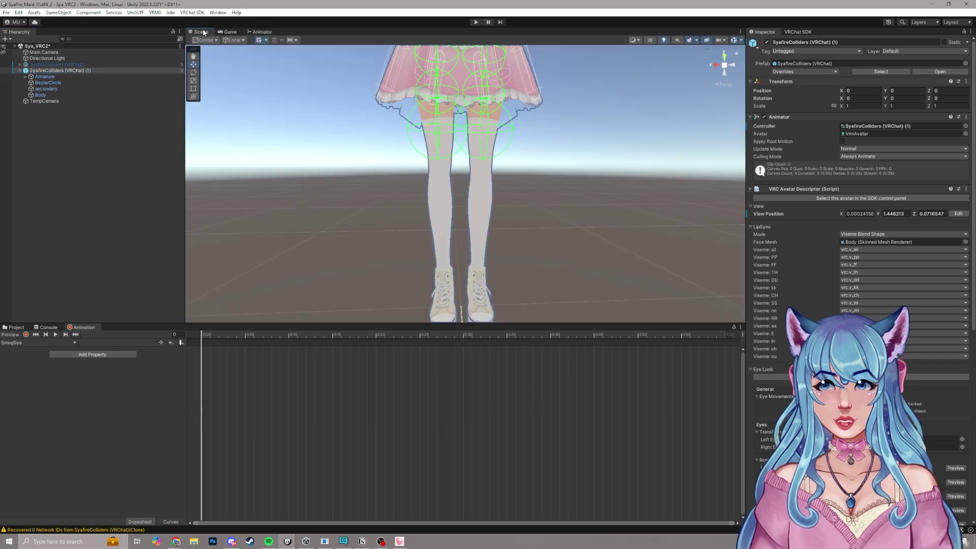
double_click(52, 98)
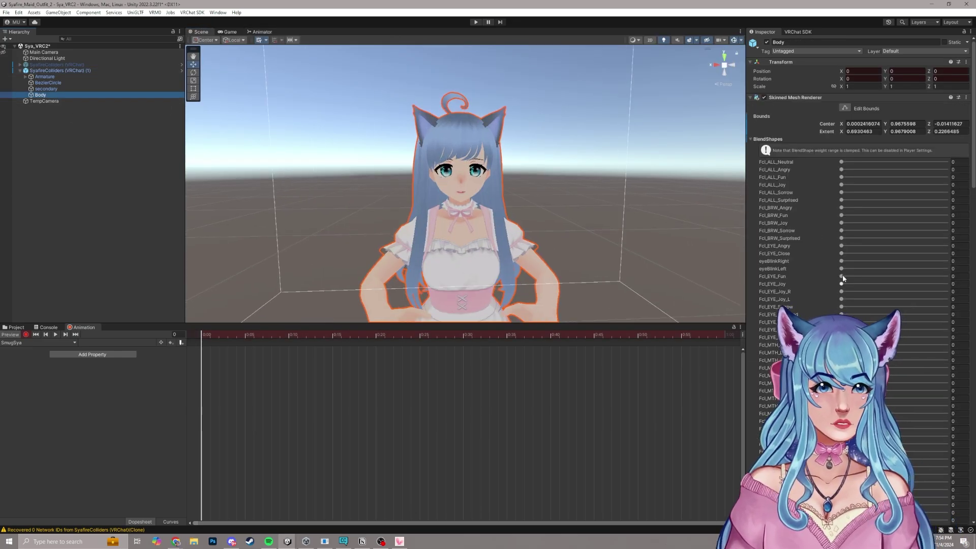
click(841, 314)
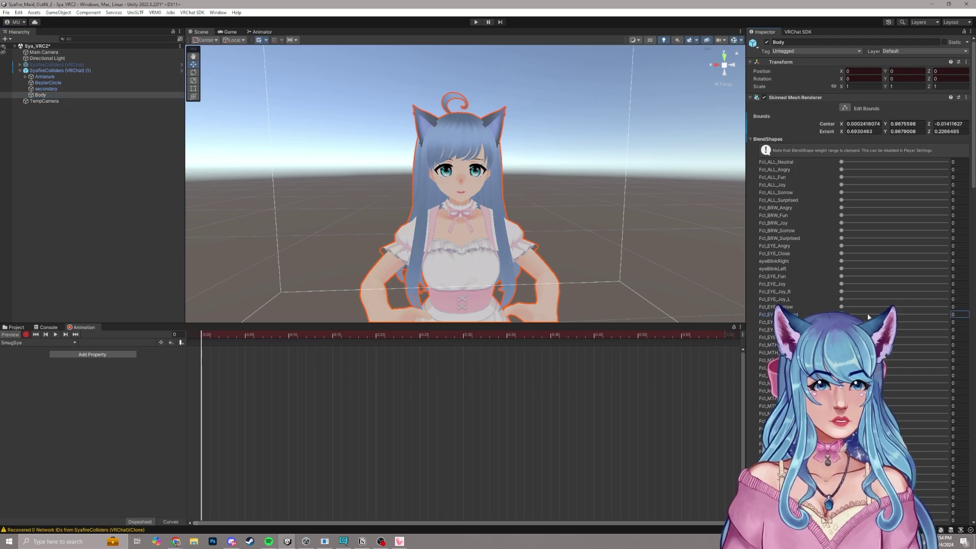
mouse_move(846, 301)
mouse_down()
mouse_move(879, 301)
mouse_move(841, 307)
mouse_up()
drag(841, 345, 946, 344)
click(841, 360)
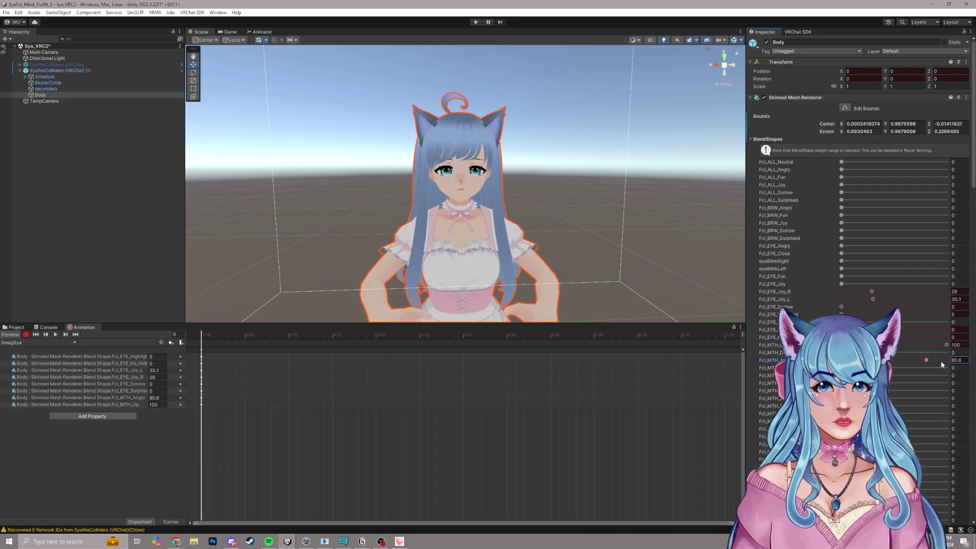
Record the Body mesh's Fcl_MTH_Small at 51.7 and Fcl_MTH_Joy at 33.8 in the SmugSya clip.
drag(841, 368, 895, 367)
scroll(864, 305, down, 3)
drag(841, 315, 877, 316)
click(841, 346)
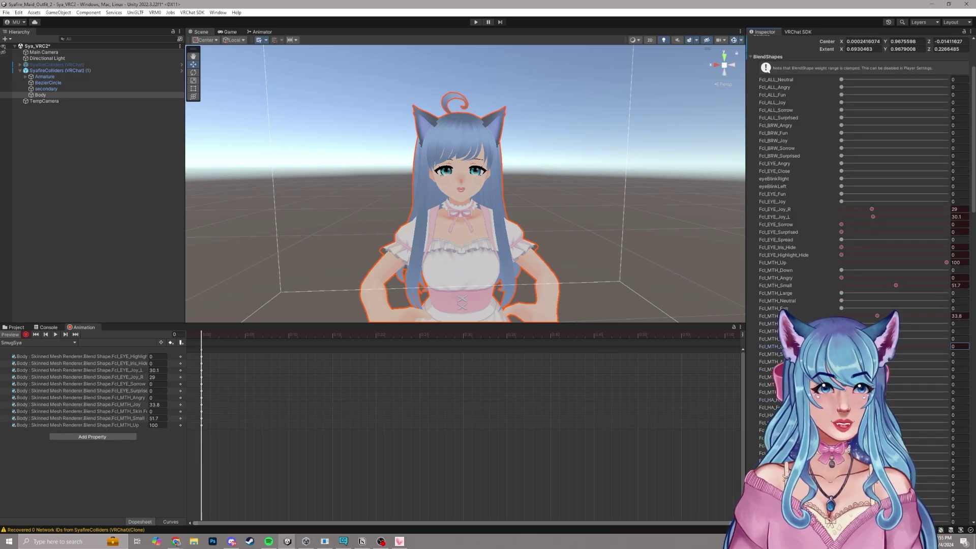
Record the Body mesh's left brow-down blend shape at 44.3 in the SmugSya clip, and stop recording.
click(841, 399)
scroll(858, 254, down, 2)
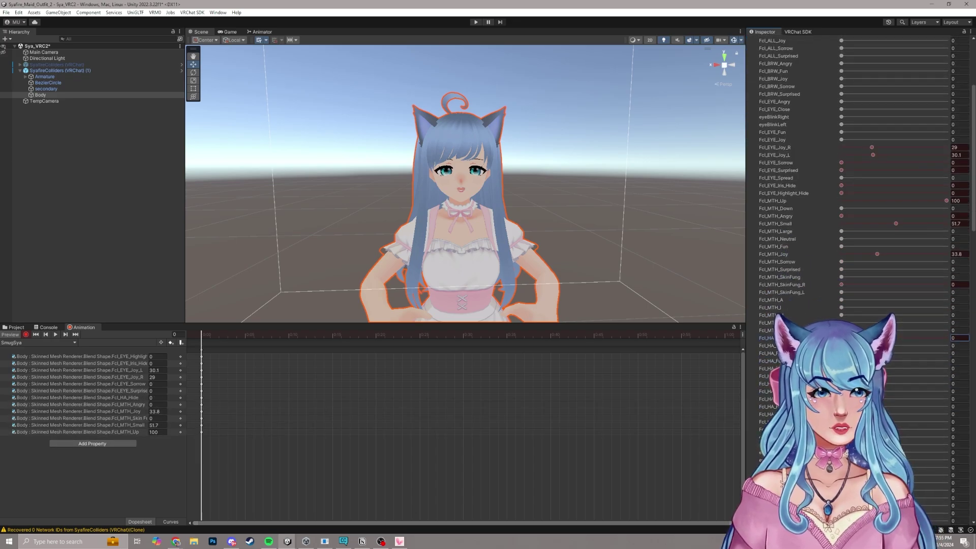
click(841, 465)
scroll(859, 254, up, 3)
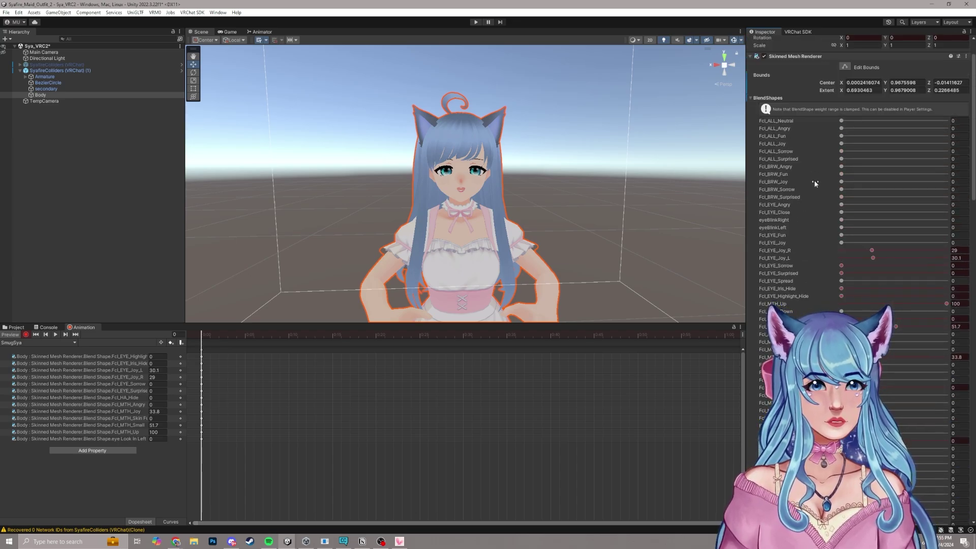
scroll(784, 203, down, 15)
drag(841, 425, 889, 425)
click(841, 433)
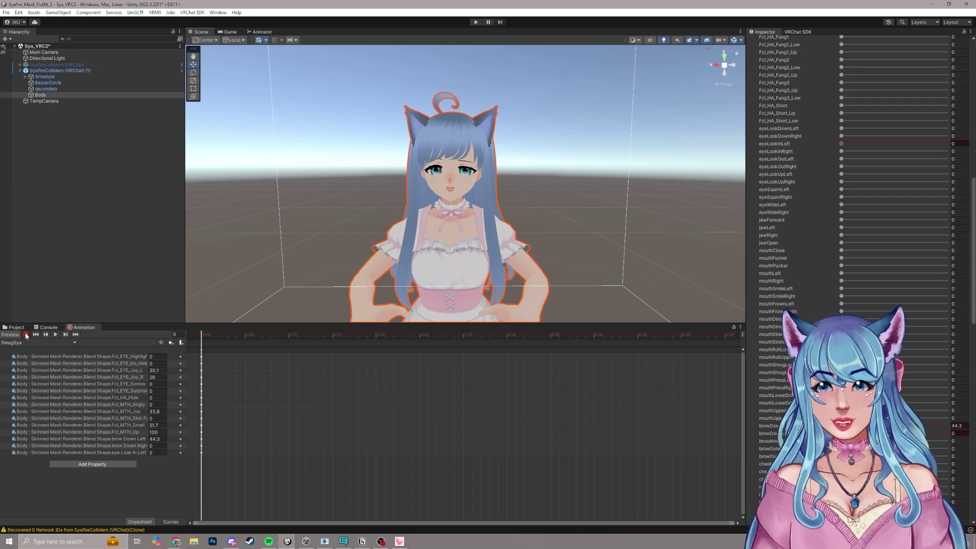
Delete every zero-value blend shape property from the SmugSya clip, including the eye sorrow, surprised, highlight, iris-hide and mouth angry entries.
click(130, 386)
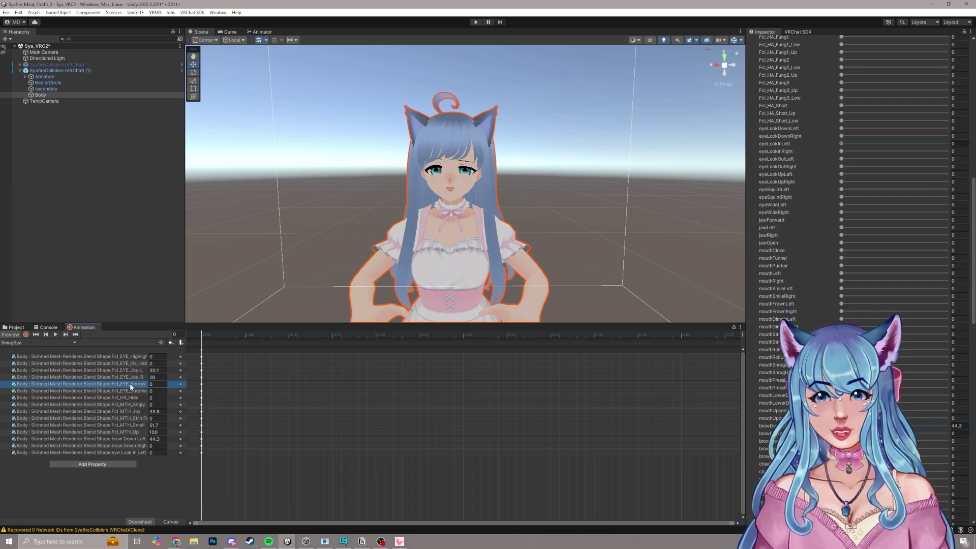
key(Delete)
click(130, 386)
key(Delete)
click(132, 384)
key(Delete)
click(134, 386)
key(Delete)
click(133, 358)
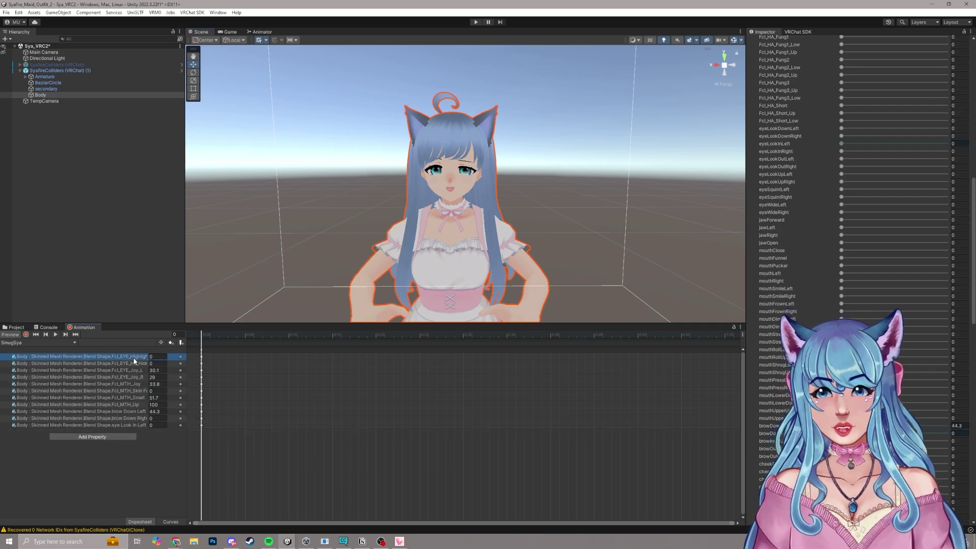
key(Delete)
click(136, 355)
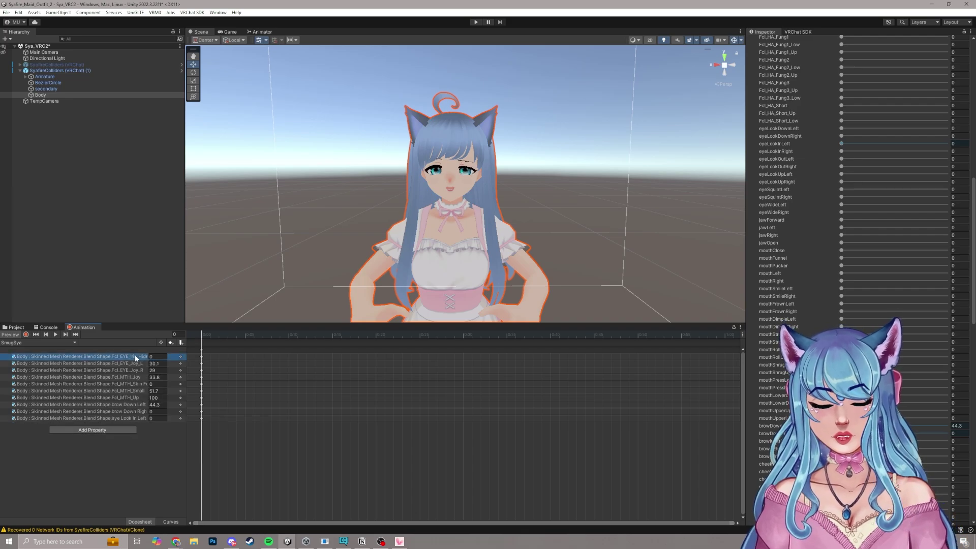
key(Delete)
click(136, 377)
key(Delete)
click(139, 399)
key(Delete)
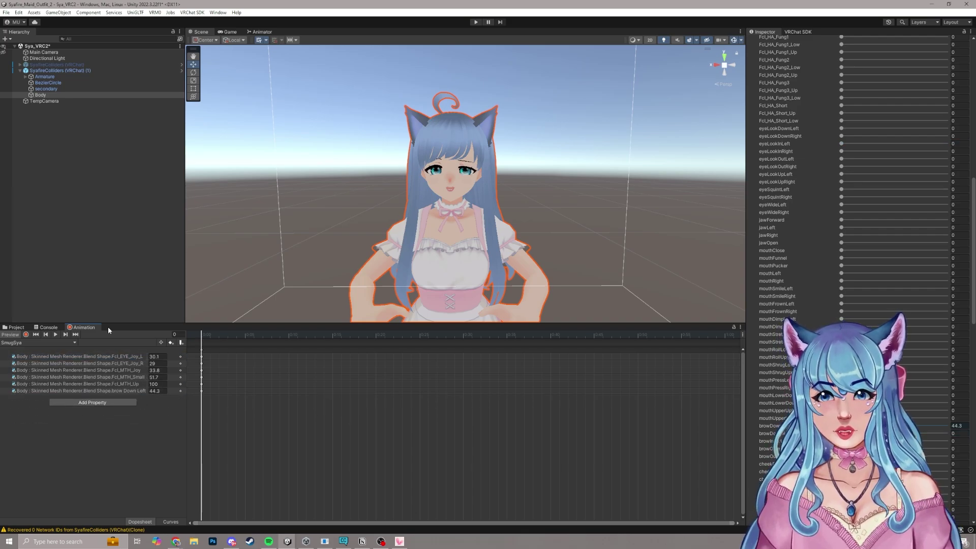
Open the SyafireFX controller and assign the SmugSya animation as the motion of the Left Hand layer's Gun state.
click(15, 328)
click(264, 32)
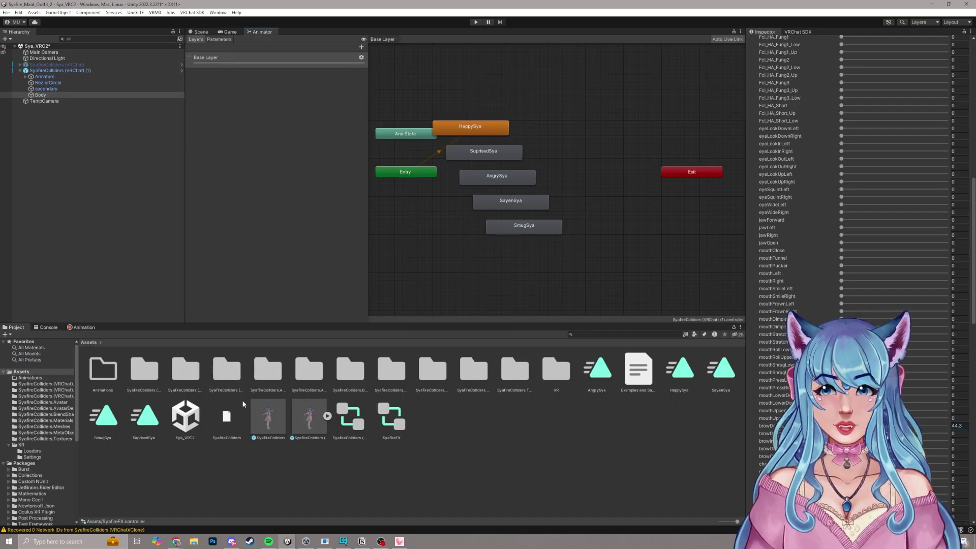
double_click(401, 423)
click(244, 73)
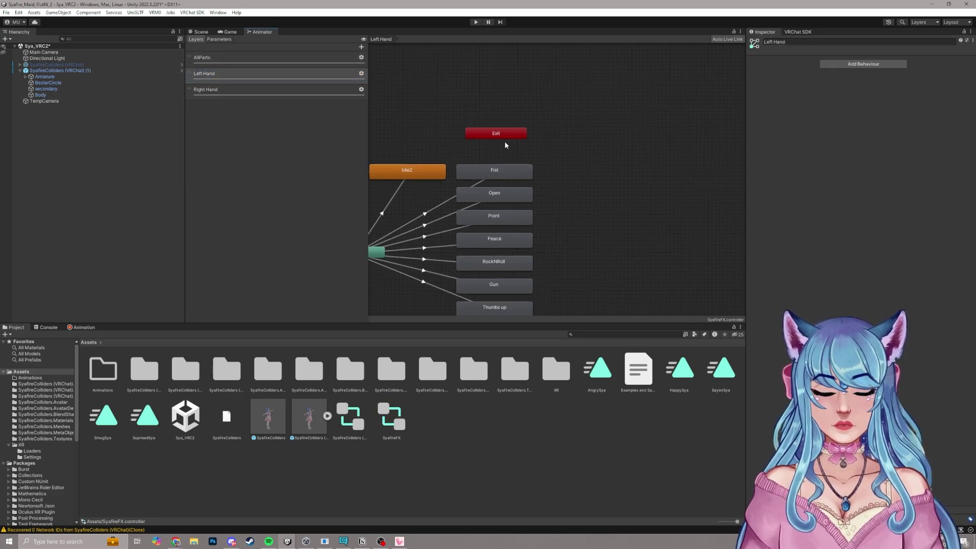
click(513, 239)
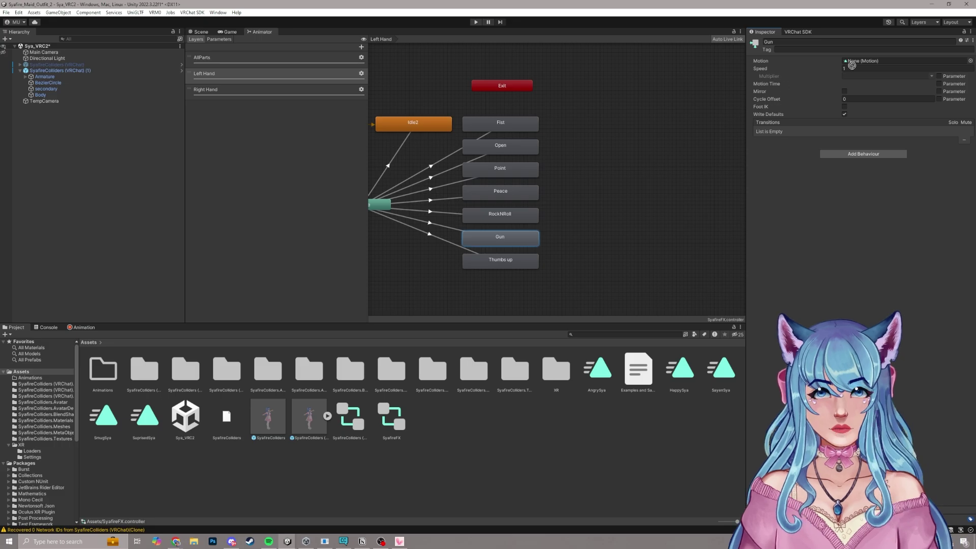
Assign the SmugSya animation as the motion of the Right Hand layer's Gun state.
click(250, 100)
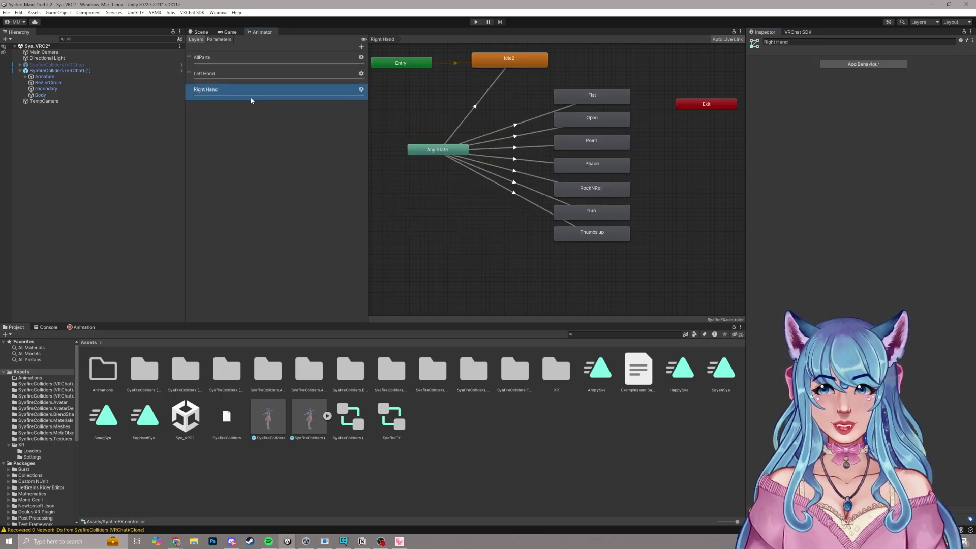
click(588, 215)
drag(103, 416, 908, 66)
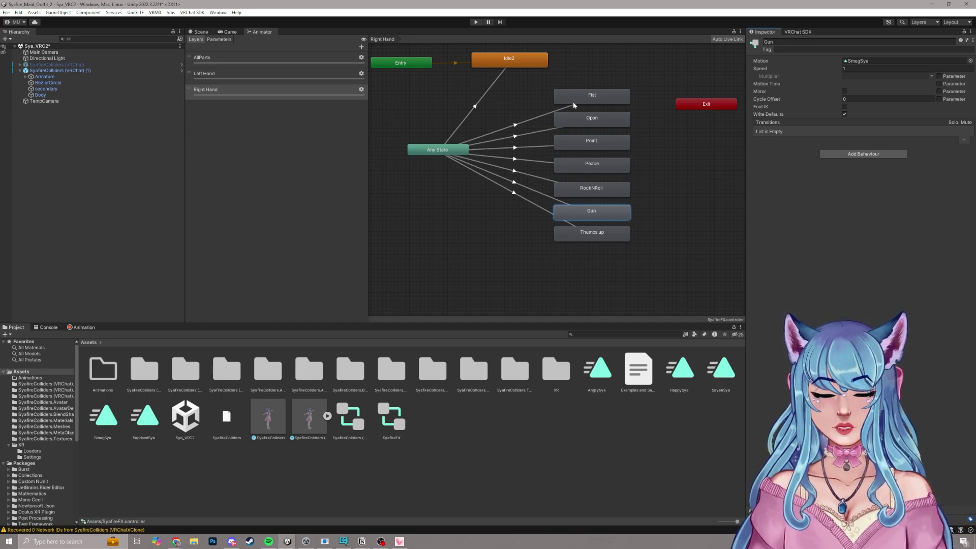
Check the motions assigned to the Right Hand layer's Fist, Open and Peace states.
click(605, 99)
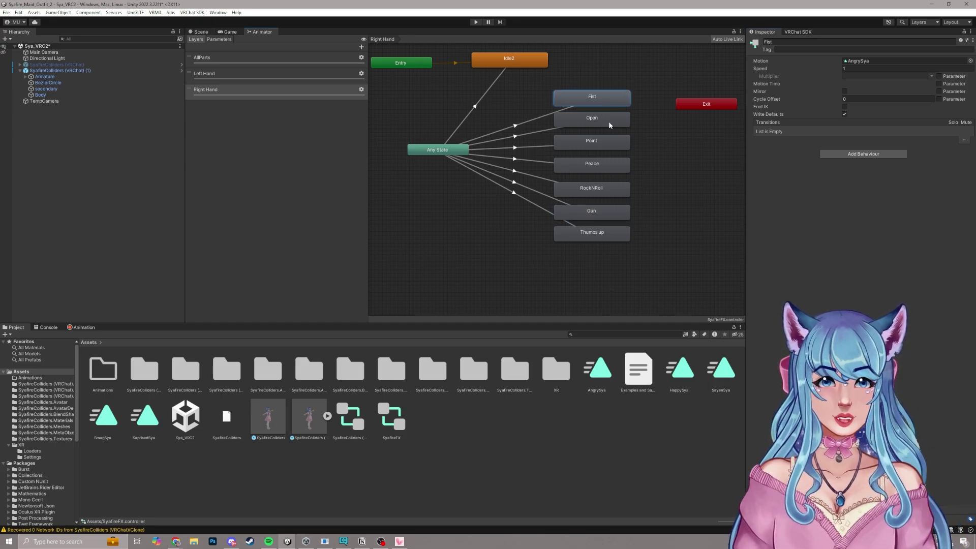
click(609, 121)
click(607, 165)
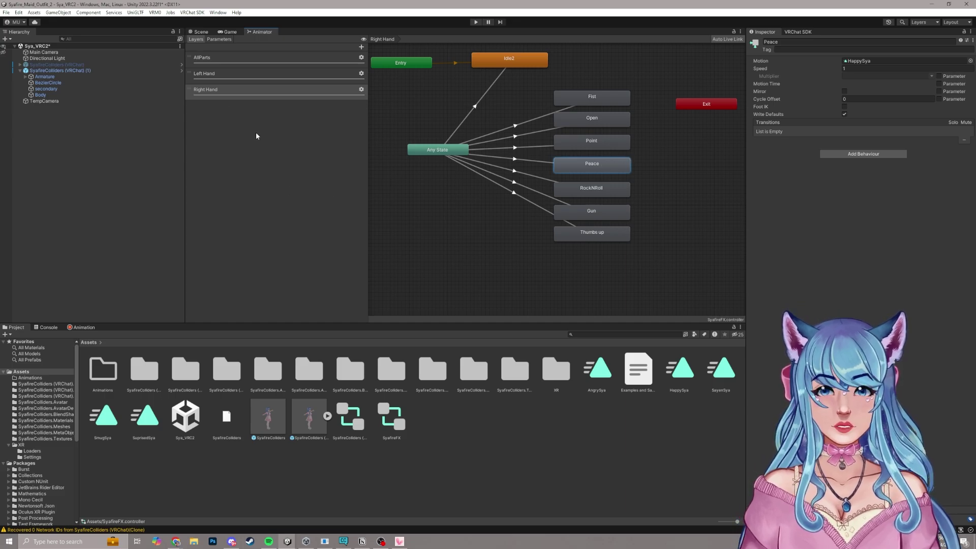
Open the HappySya clip for editing and select the avatar's Body mesh, with the face framed in the scene.
click(81, 328)
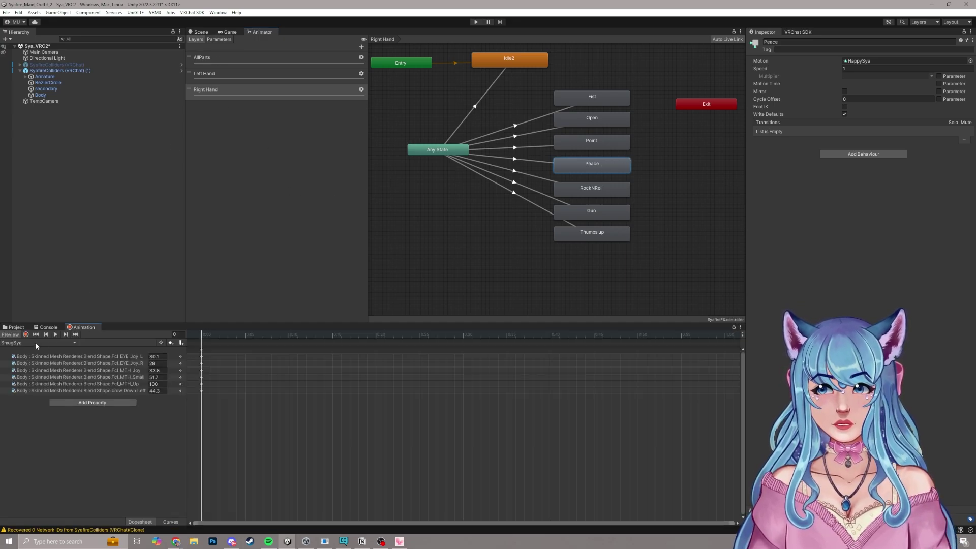
click(37, 344)
click(25, 359)
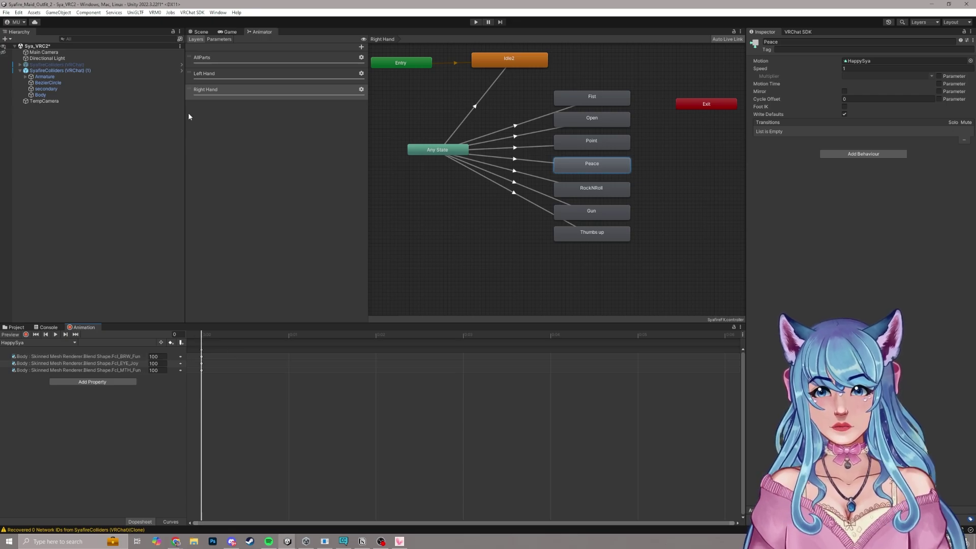
click(201, 31)
scroll(468, 133, down, 3)
scroll(587, 251, up, 8)
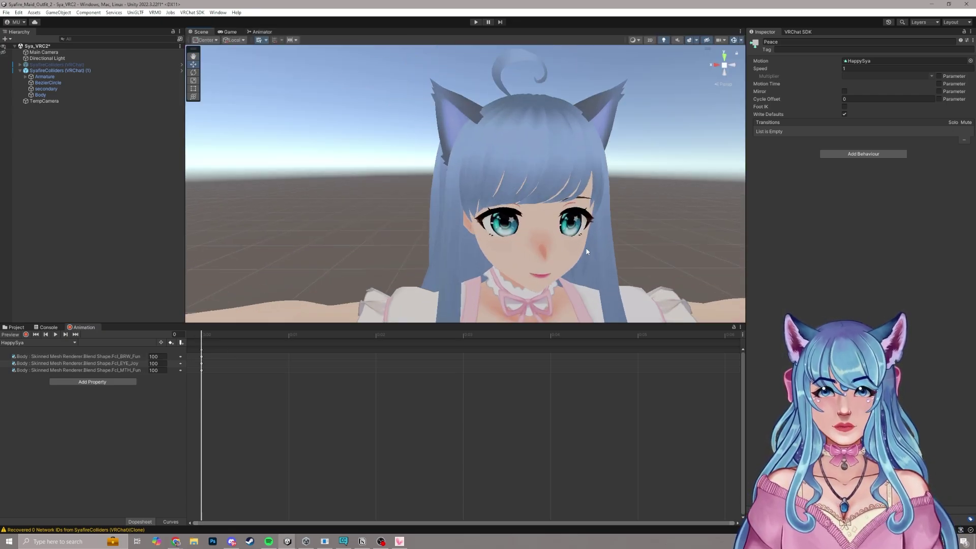
scroll(556, 223, down, 3)
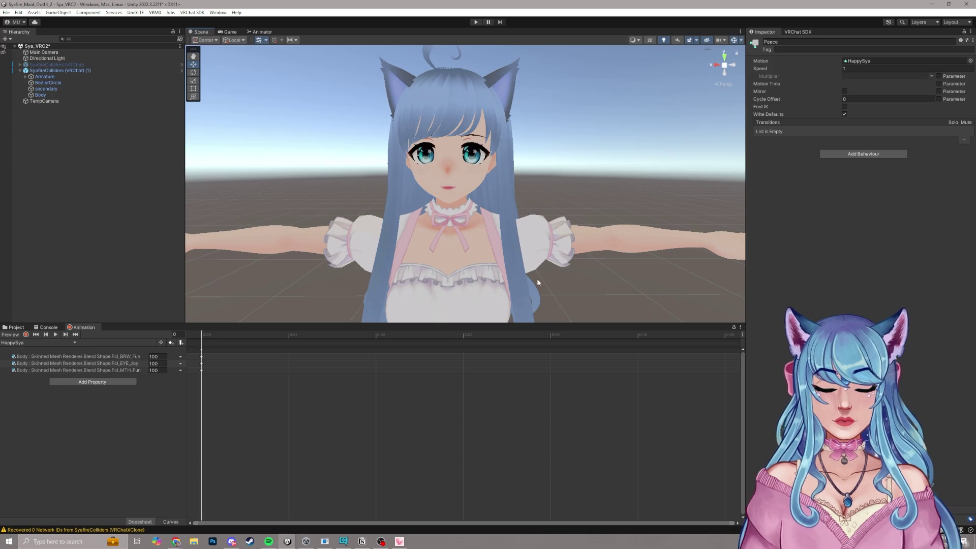
mouse_move(568, 274)
alt+mouse_down()
mouse_move(528, 272)
mouse_move(567, 271)
alt+mouse_up()
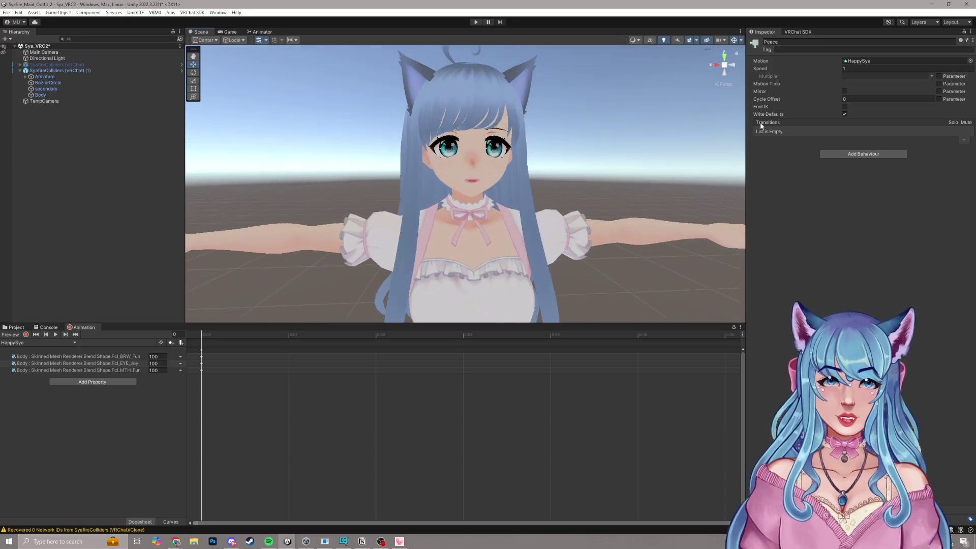
click(797, 32)
click(772, 31)
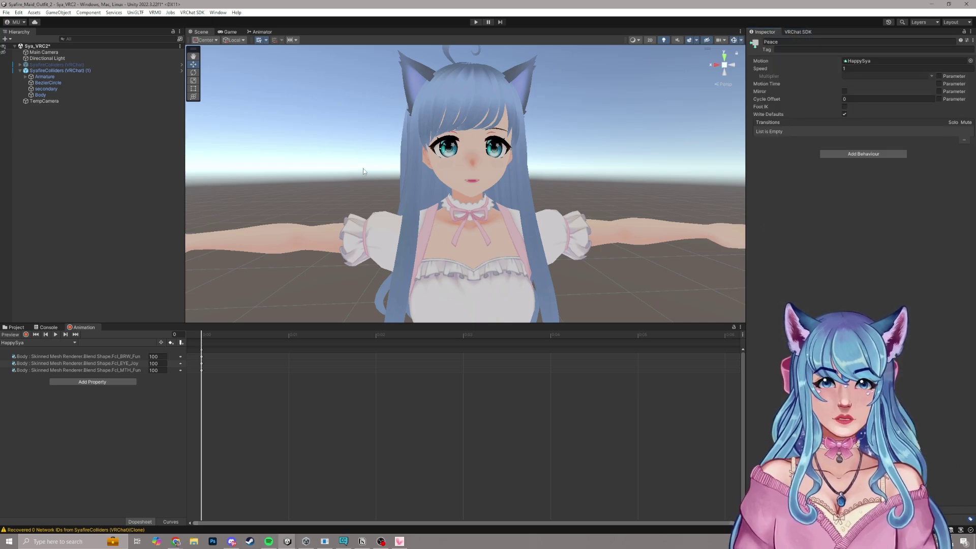
click(40, 95)
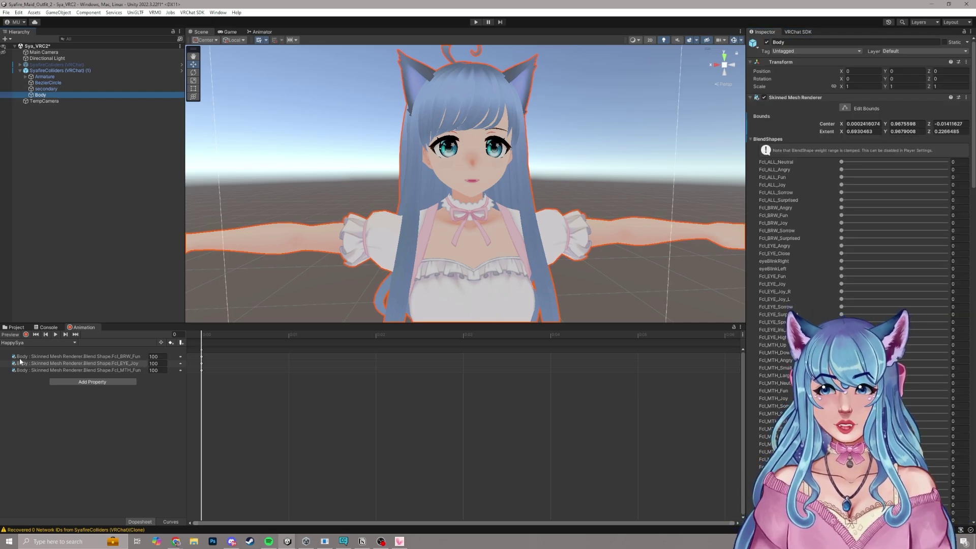
click(16, 344)
click(85, 367)
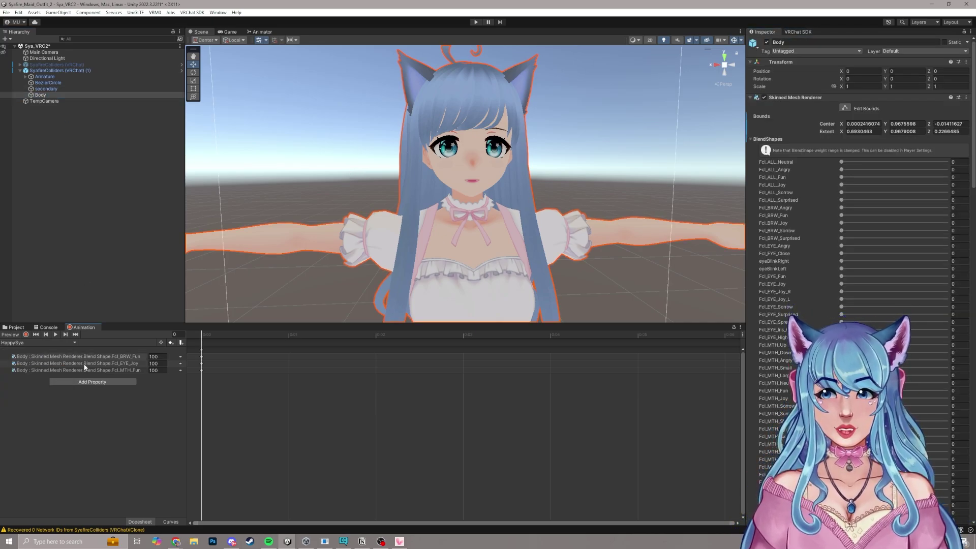
Try raising the Body mesh's Fcl_EYE_Iris_Hide blend shape to 100 and Fcl_EYE_Highlight_Hide to its maximum while previewing the HappySya clip.
scroll(819, 284, down, 3)
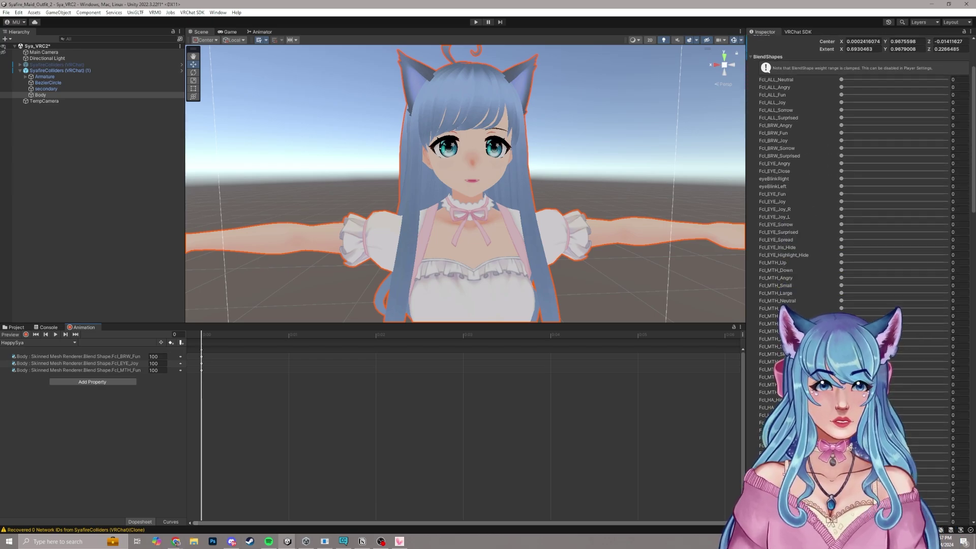
scroll(858, 193, down, 1)
scroll(854, 204, down, 2)
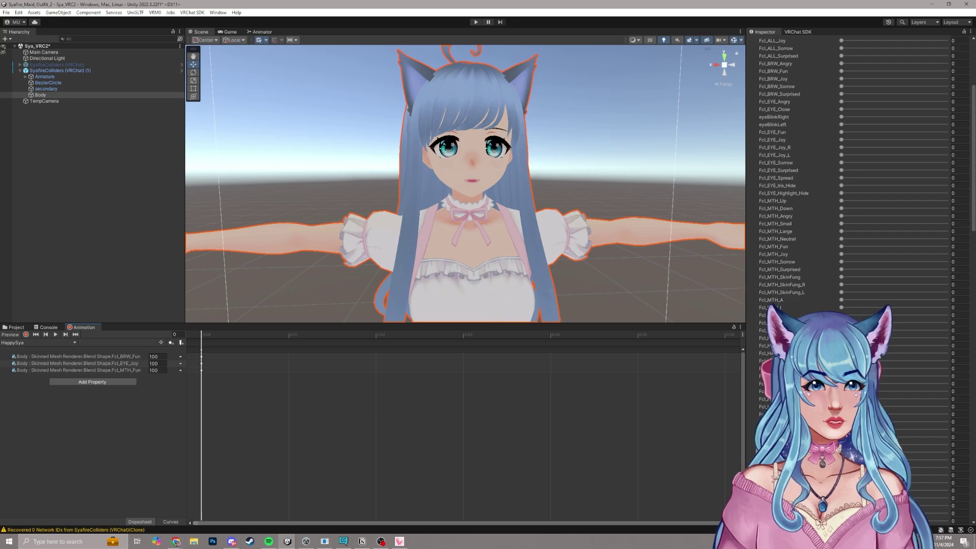
drag(853, 186, 954, 188)
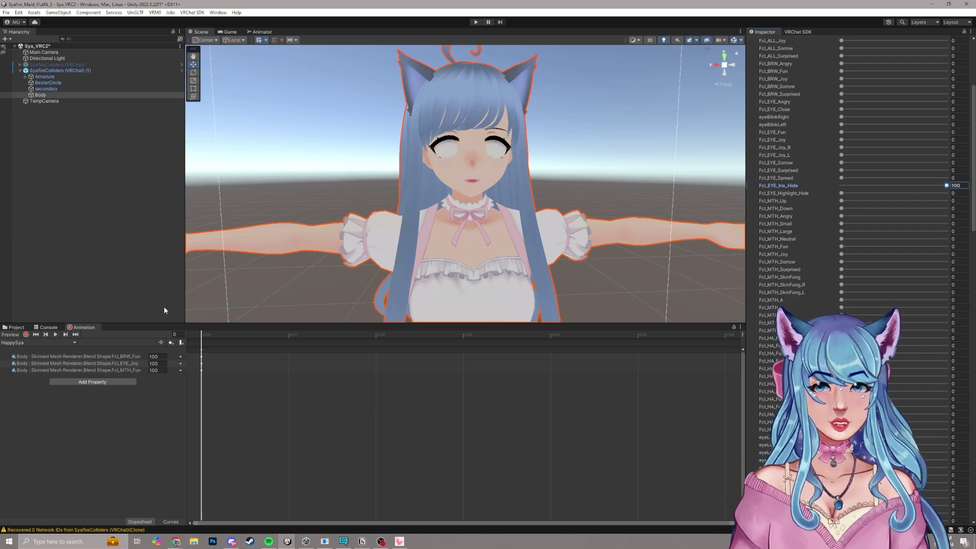
click(55, 334)
scroll(494, 209, down, 5)
scroll(501, 212, up, 5)
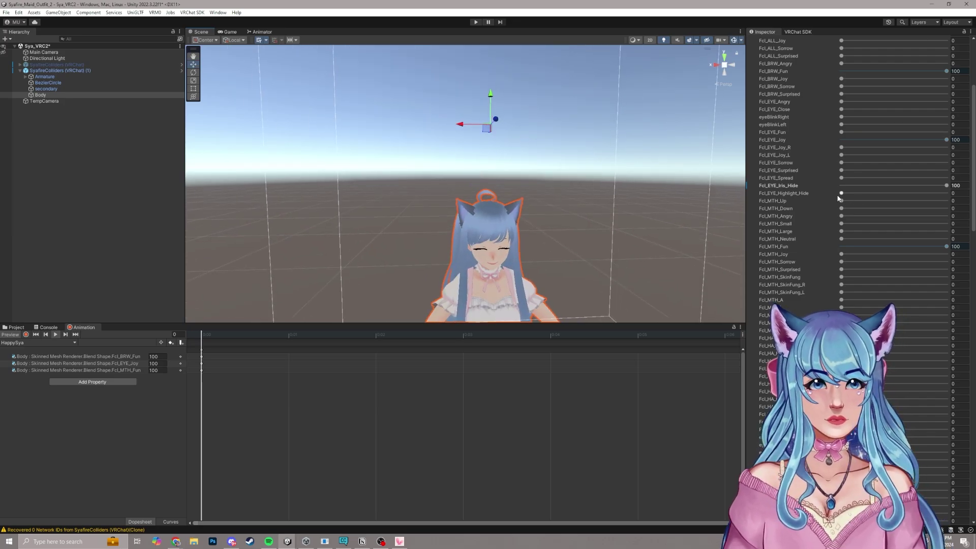
drag(917, 197, 948, 194)
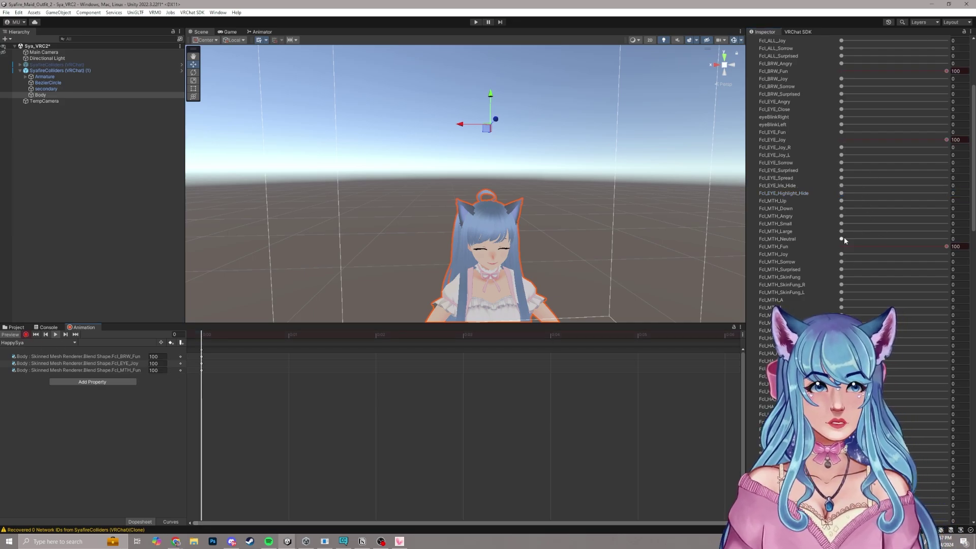
Record the Body mesh's Fcl_EYE_Highlight_Hide and Fcl_EYE_Iris_Hide blend shapes at 100 in the HappySya clip.
drag(841, 193, 947, 193)
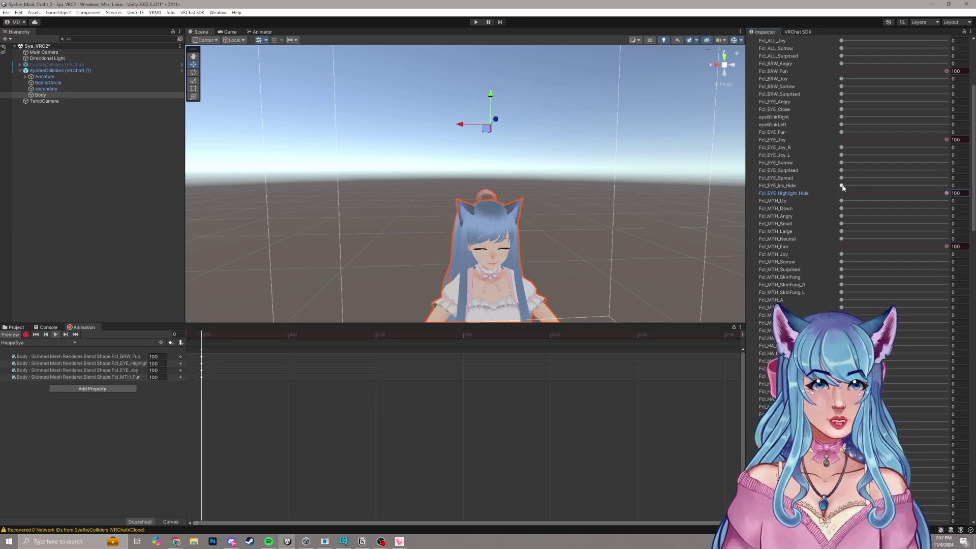
drag(841, 186, 943, 188)
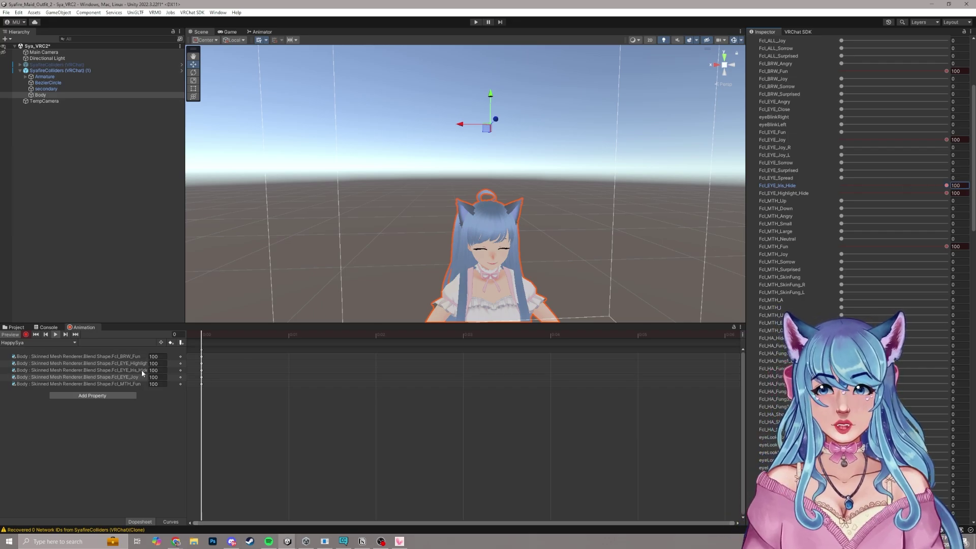
scroll(421, 203, up, 4)
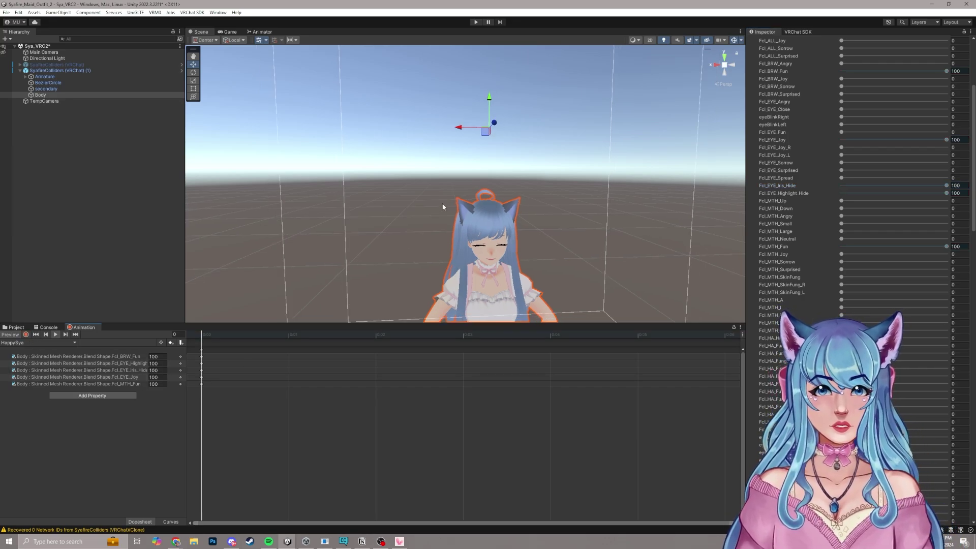
Create an animation clip named JoySya and record the Body mesh's Fcl_ALL_Fun blend shape at 100 in it.
click(38, 342)
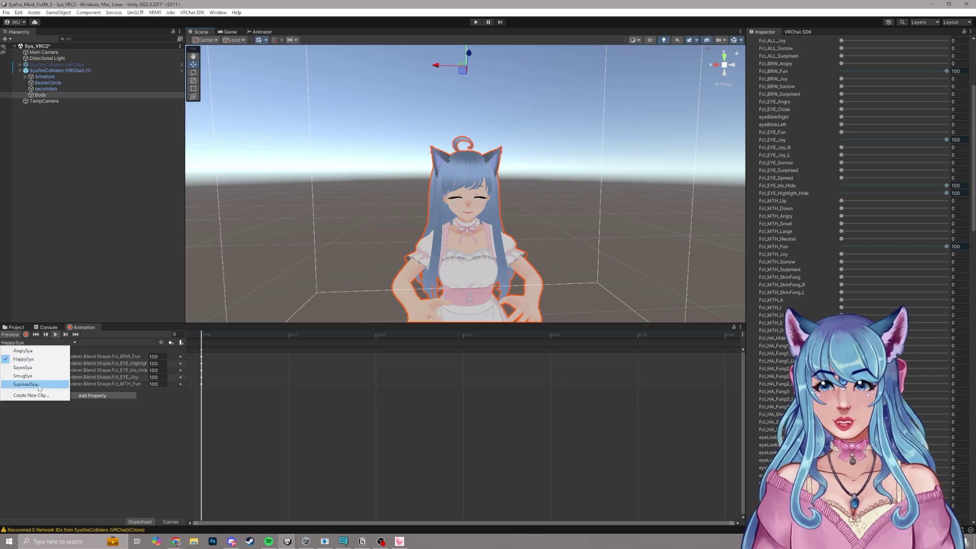
click(30, 395)
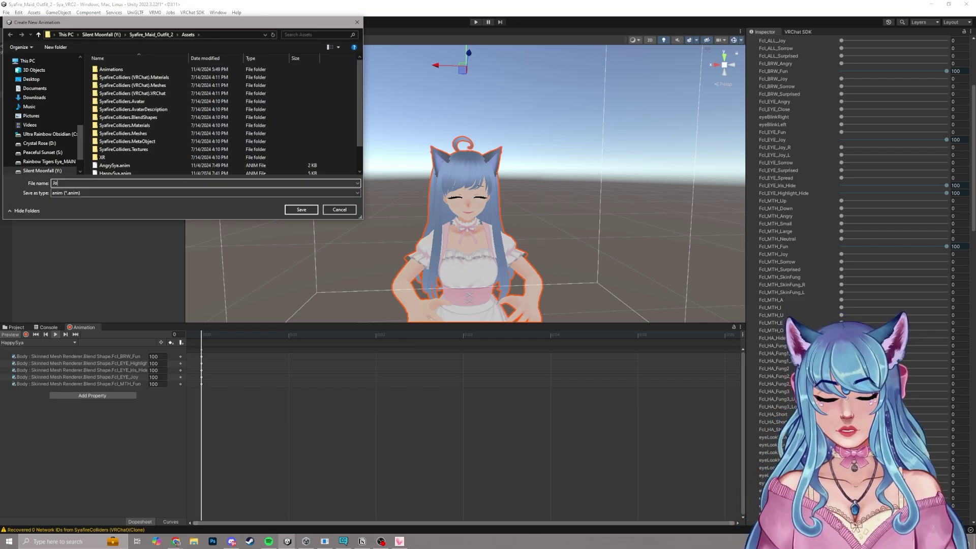
key(Return)
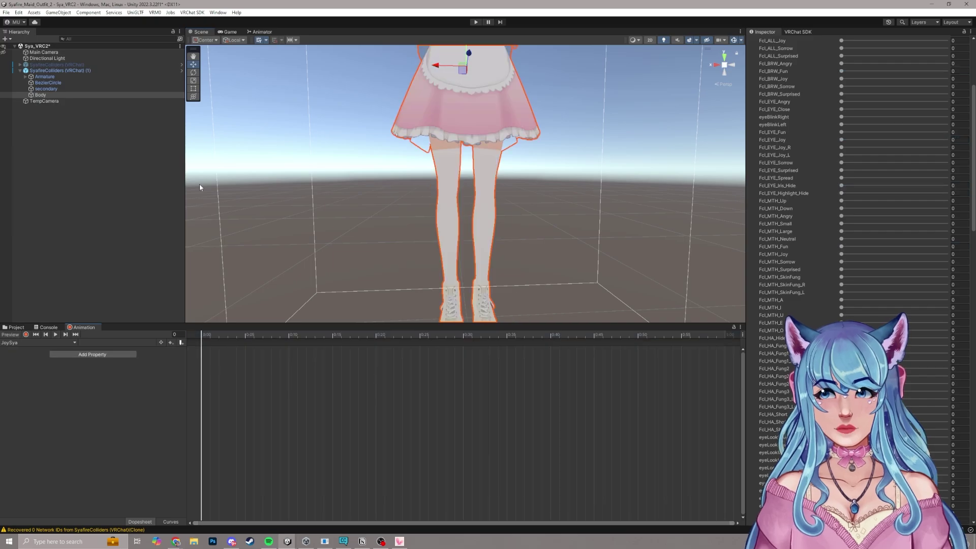
click(26, 335)
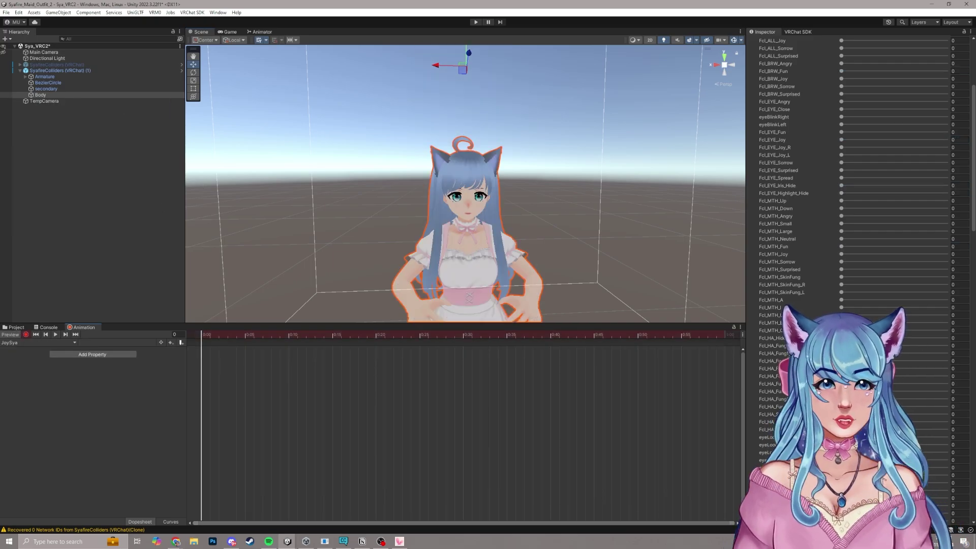
scroll(859, 203, up, 5)
drag(842, 179, 926, 183)
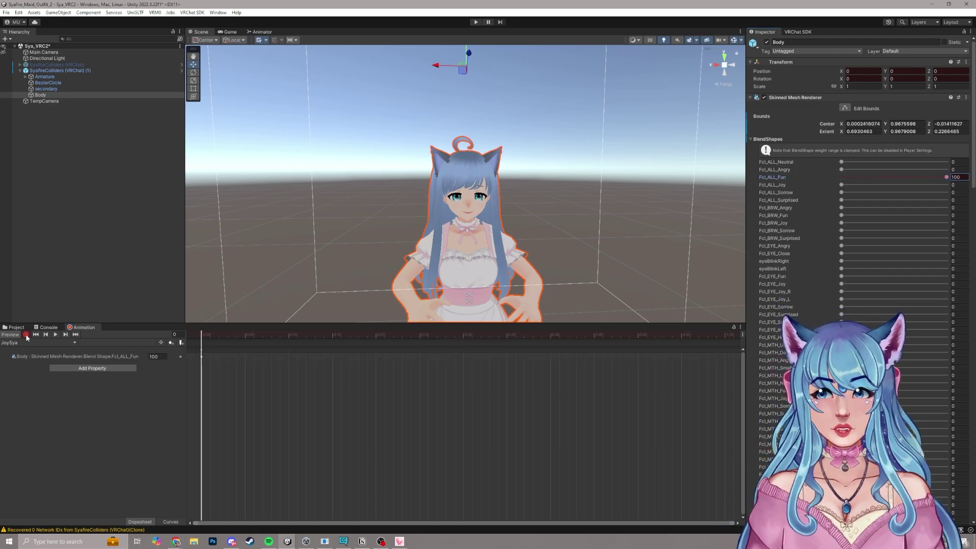
Assign the JoySya animation as the motion of the Thumbs up state in the Right Hand and Left Hand layers.
click(262, 32)
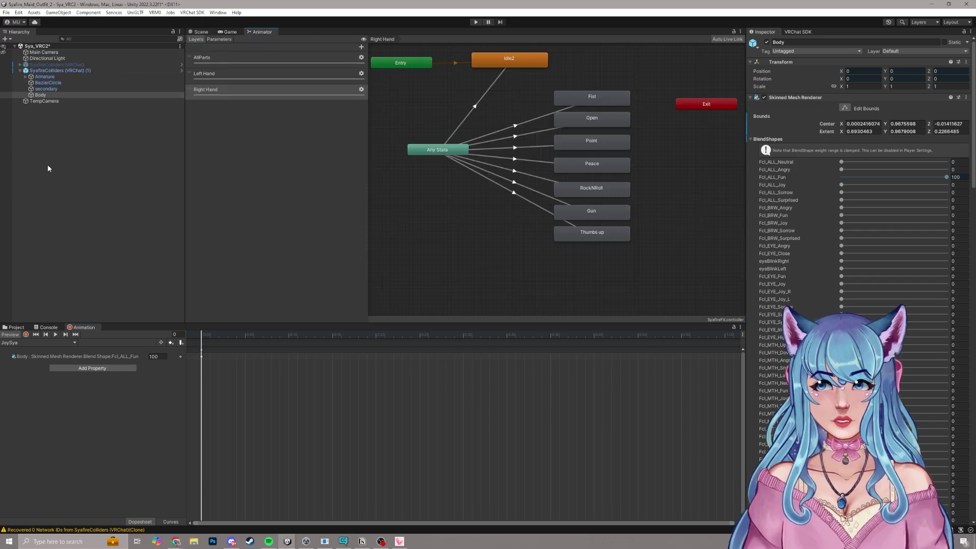
click(14, 328)
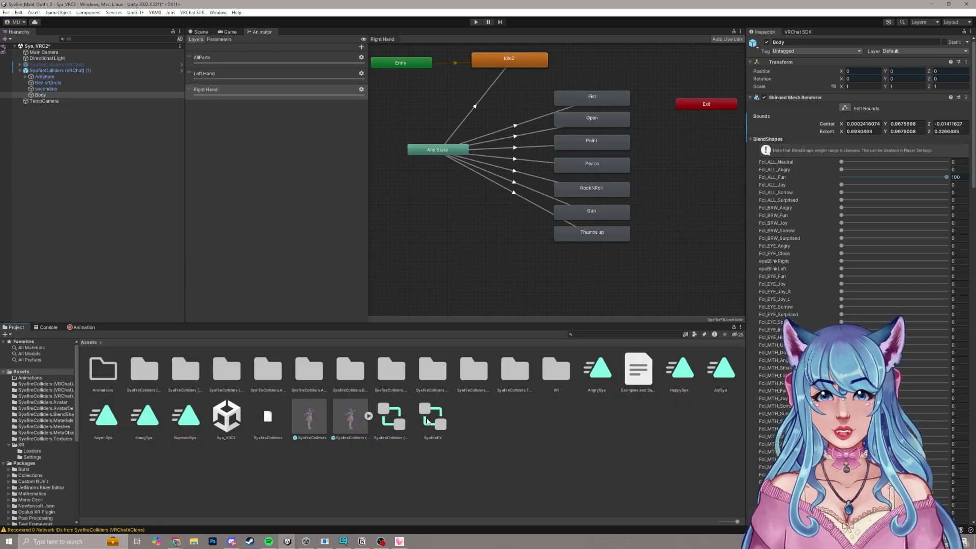
click(591, 232)
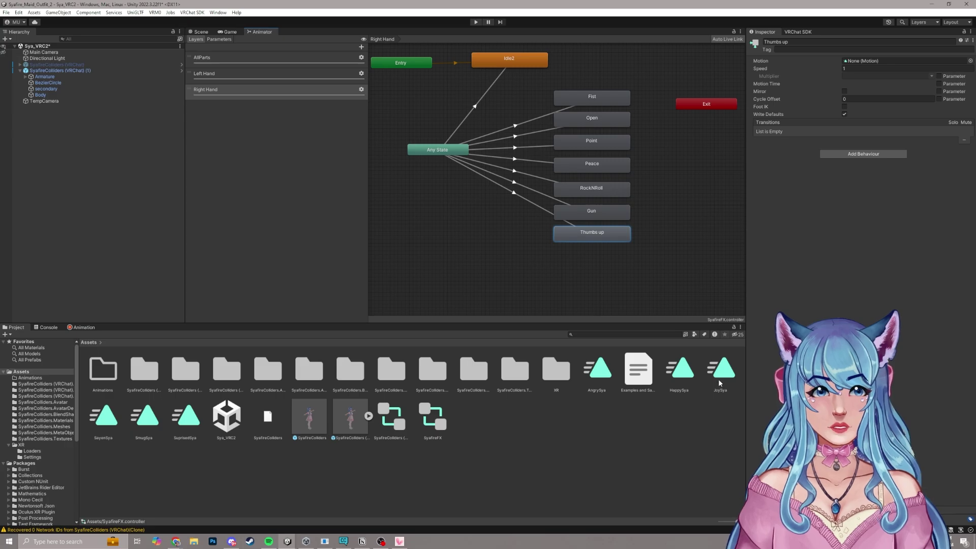
click(252, 77)
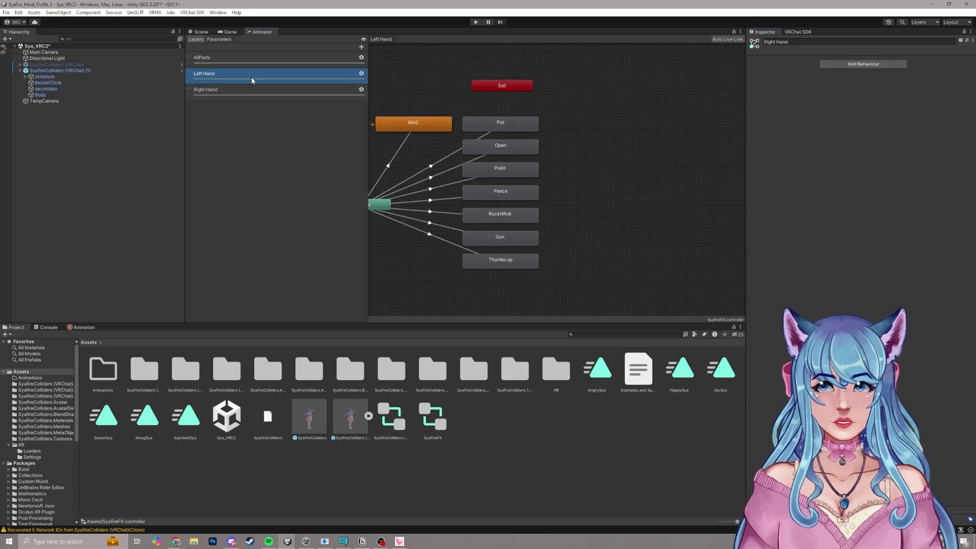
click(518, 261)
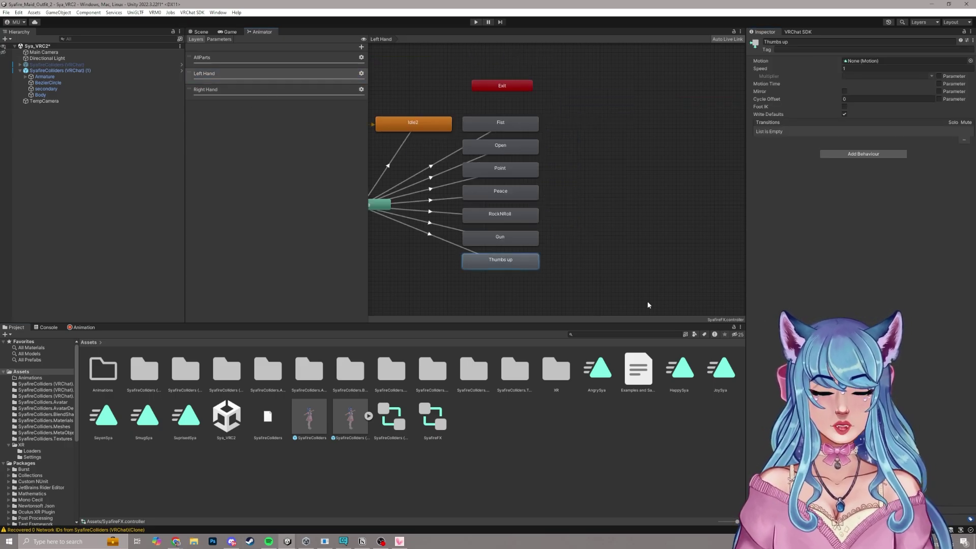
Deactivate the SyafireColliders (VRChat) (1) avatar in the scene and activate the original SyafireColliders (VRChat) avatar.
click(229, 32)
click(199, 32)
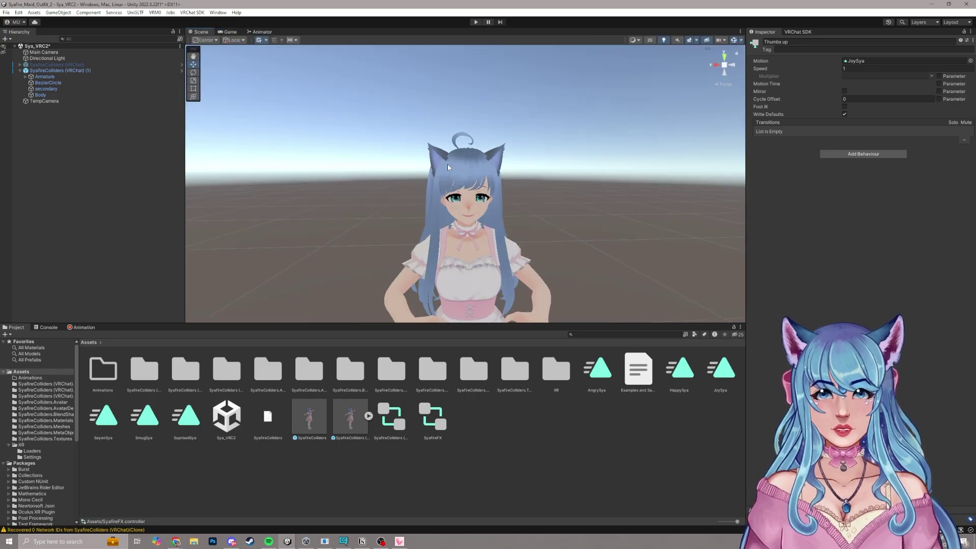
click(27, 71)
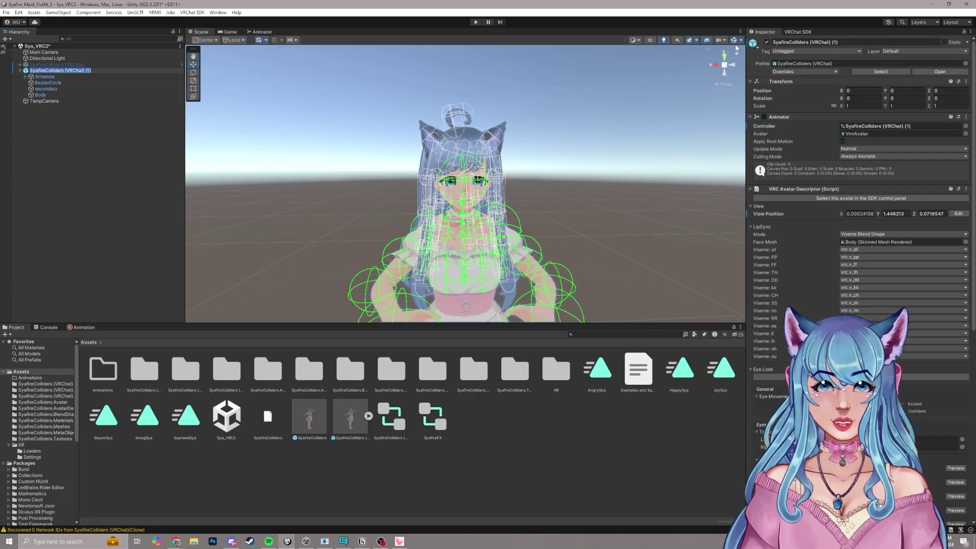
click(766, 43)
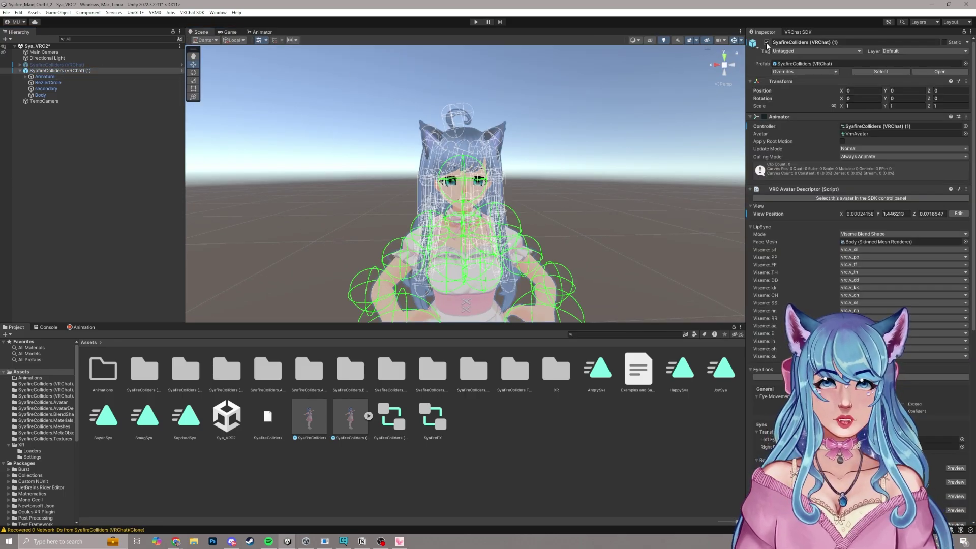
click(72, 71)
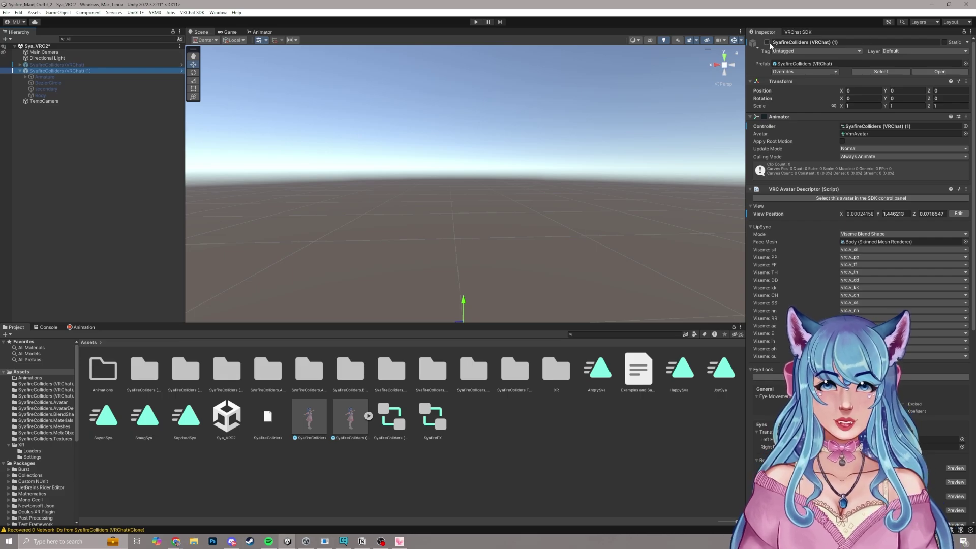
key(Left)
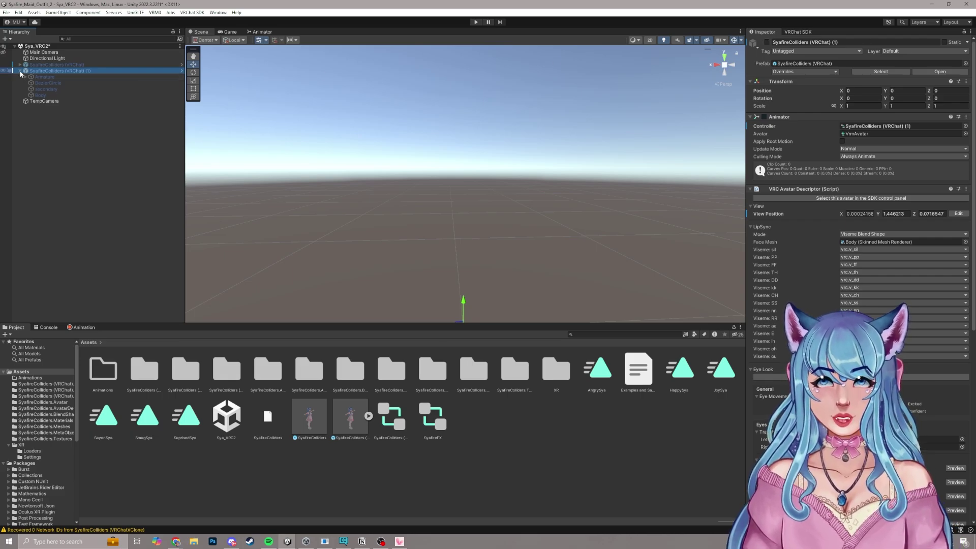
key(Up)
click(766, 42)
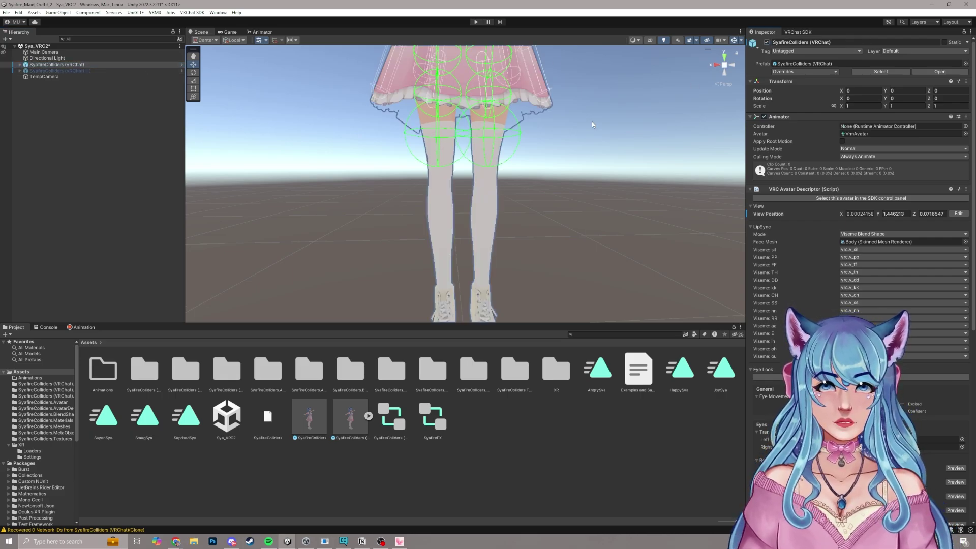
key(f)
scroll(530, 139, up, 5)
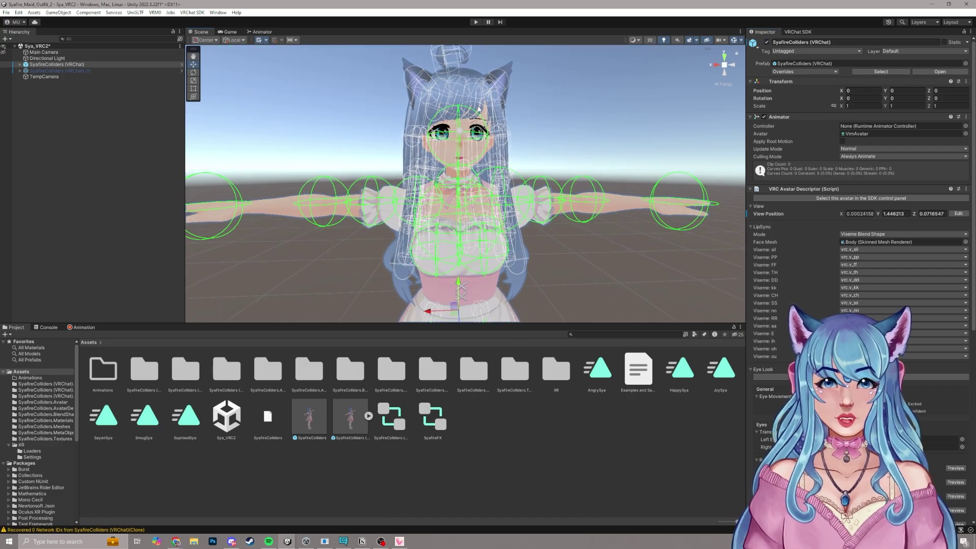
Assign the SyafireFX controller to the FX playable layer of the SyafireColliders (VRChat) avatar's descriptor.
scroll(859, 228, down, 10)
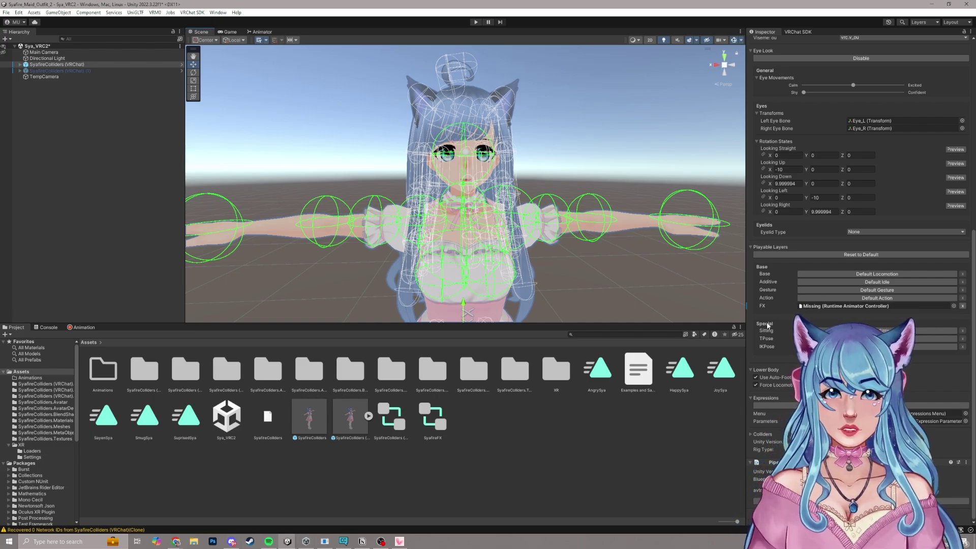
click(443, 421)
drag(443, 422, 816, 306)
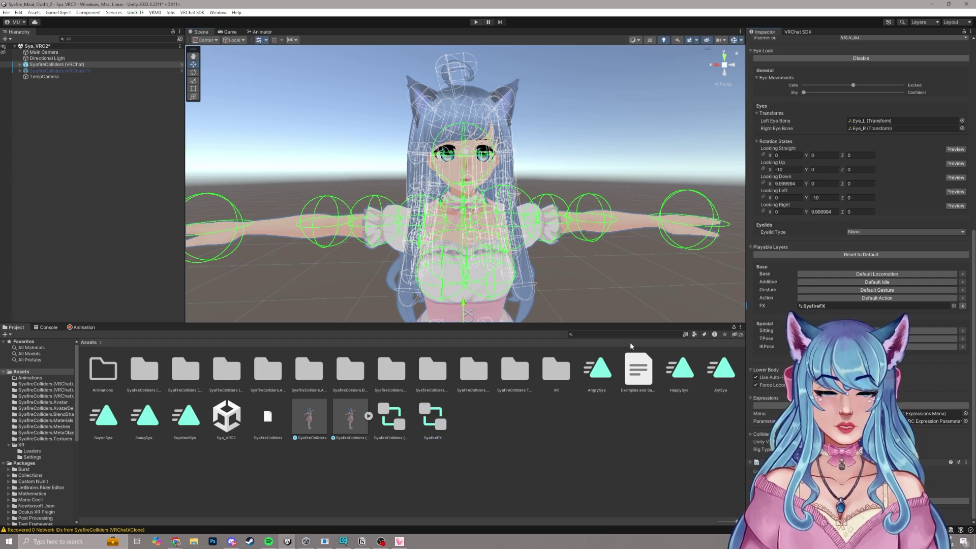
Open the VRChat SDK builder for the SyafireColliders (VRChat) avatar.
click(801, 32)
scroll(841, 282, up, 3)
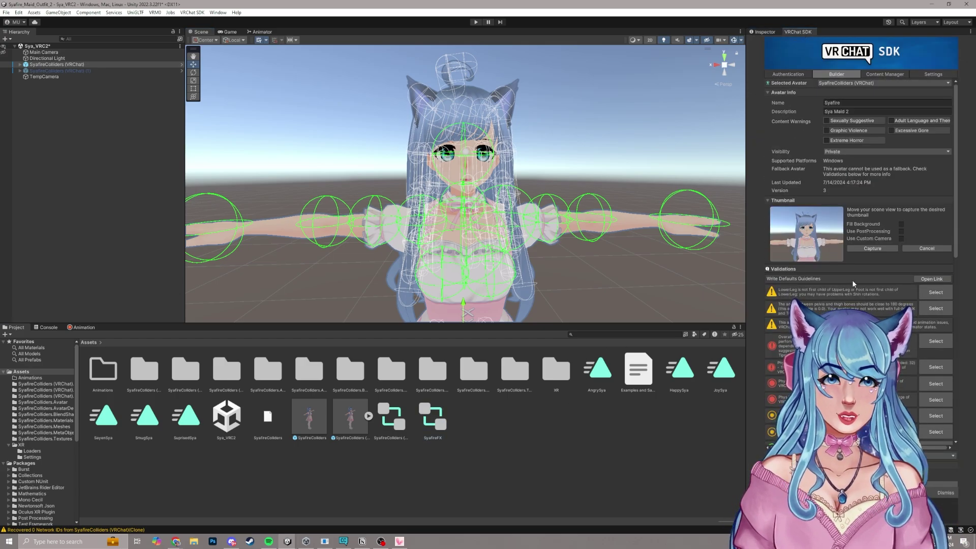